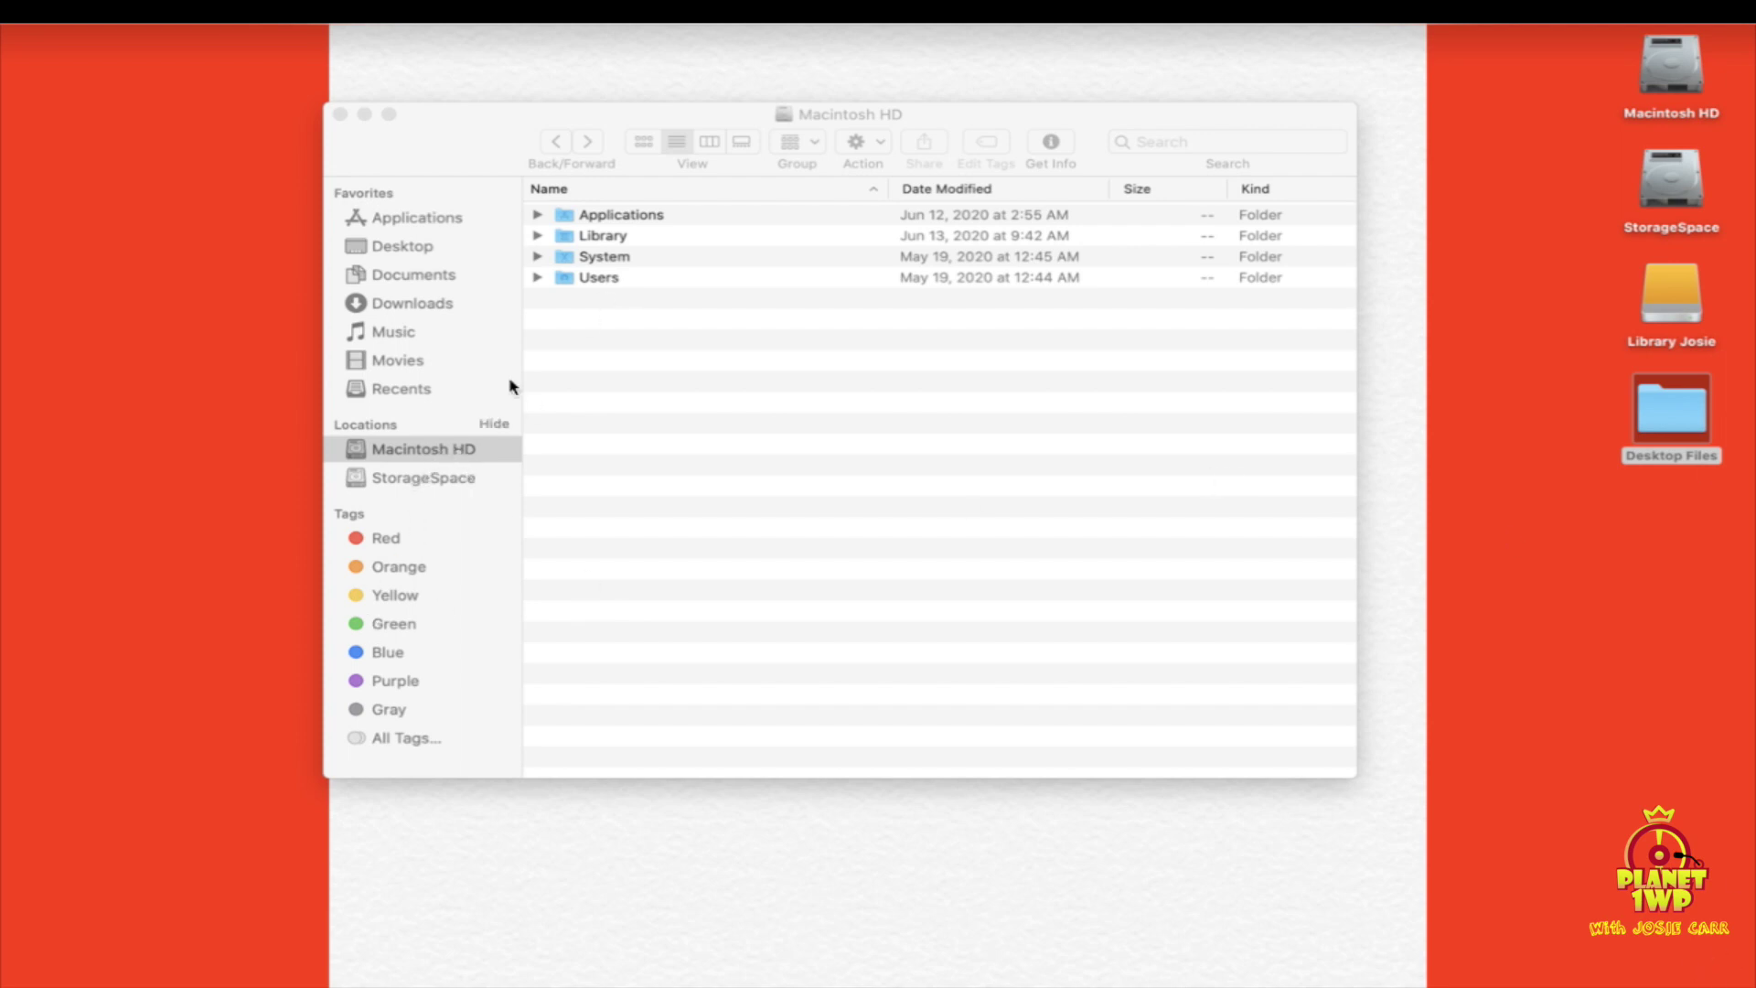
Navigate Library > Application Support > Native Instruments > Host Integration > Ableton Live and select _NativeInstruments.
click(576, 236)
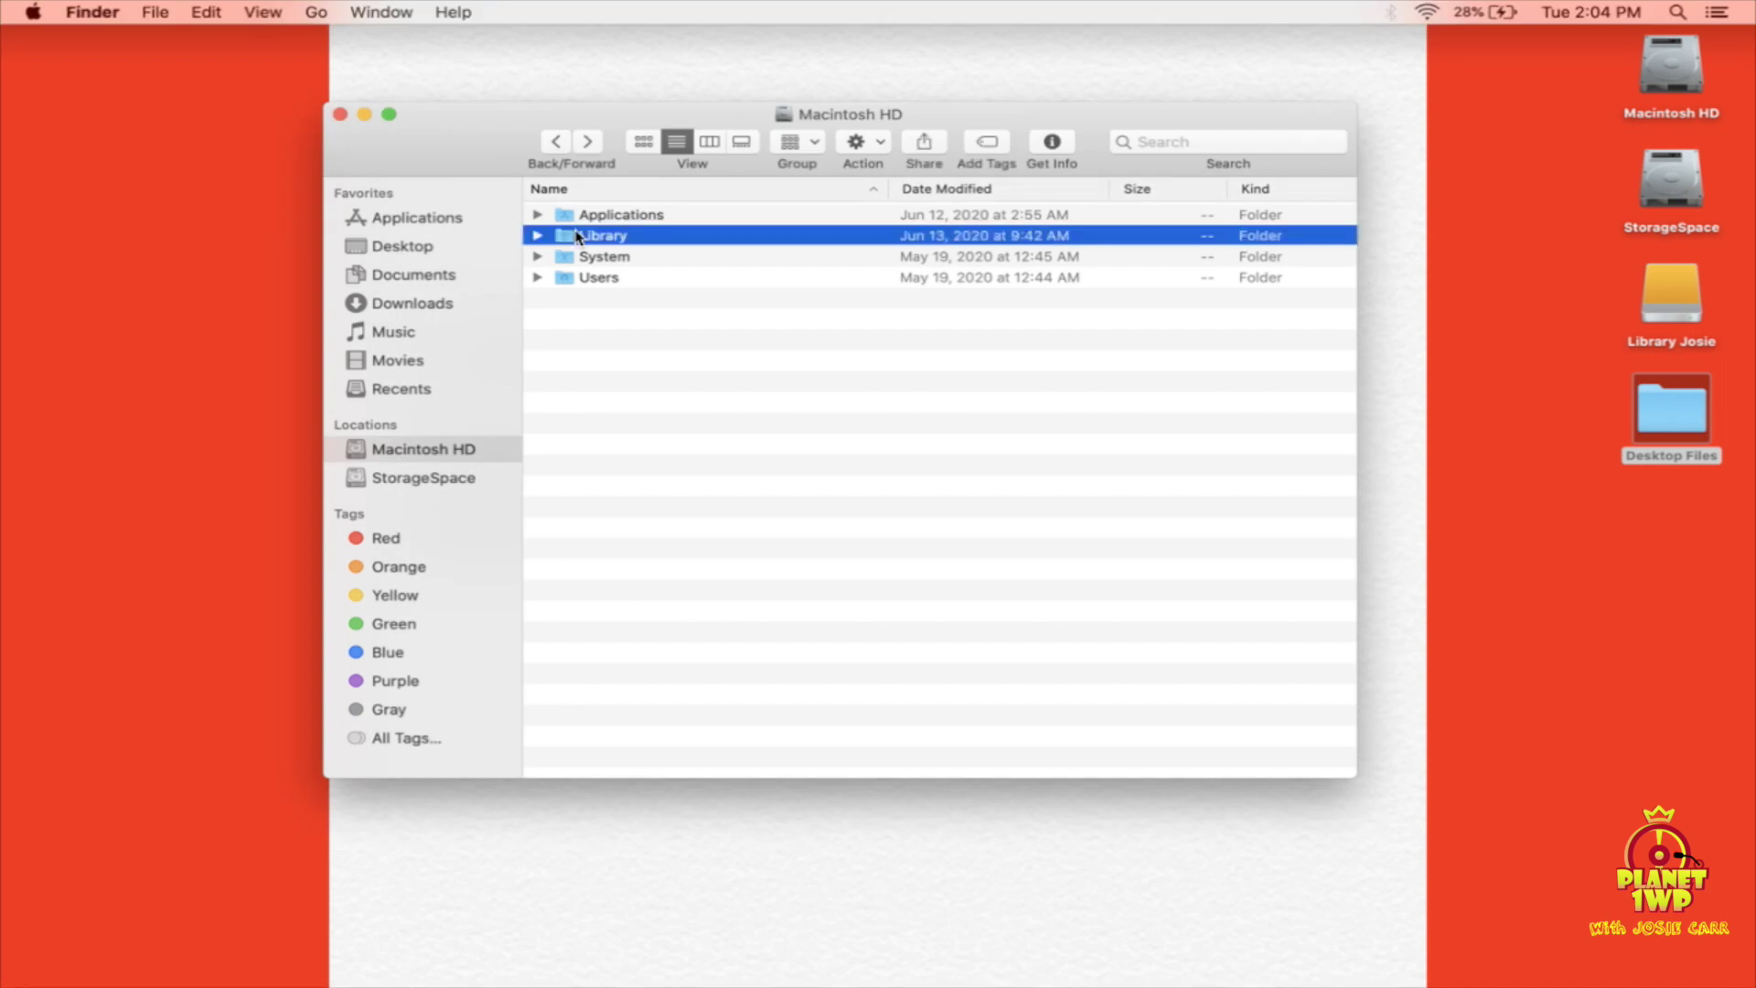
double_click(576, 236)
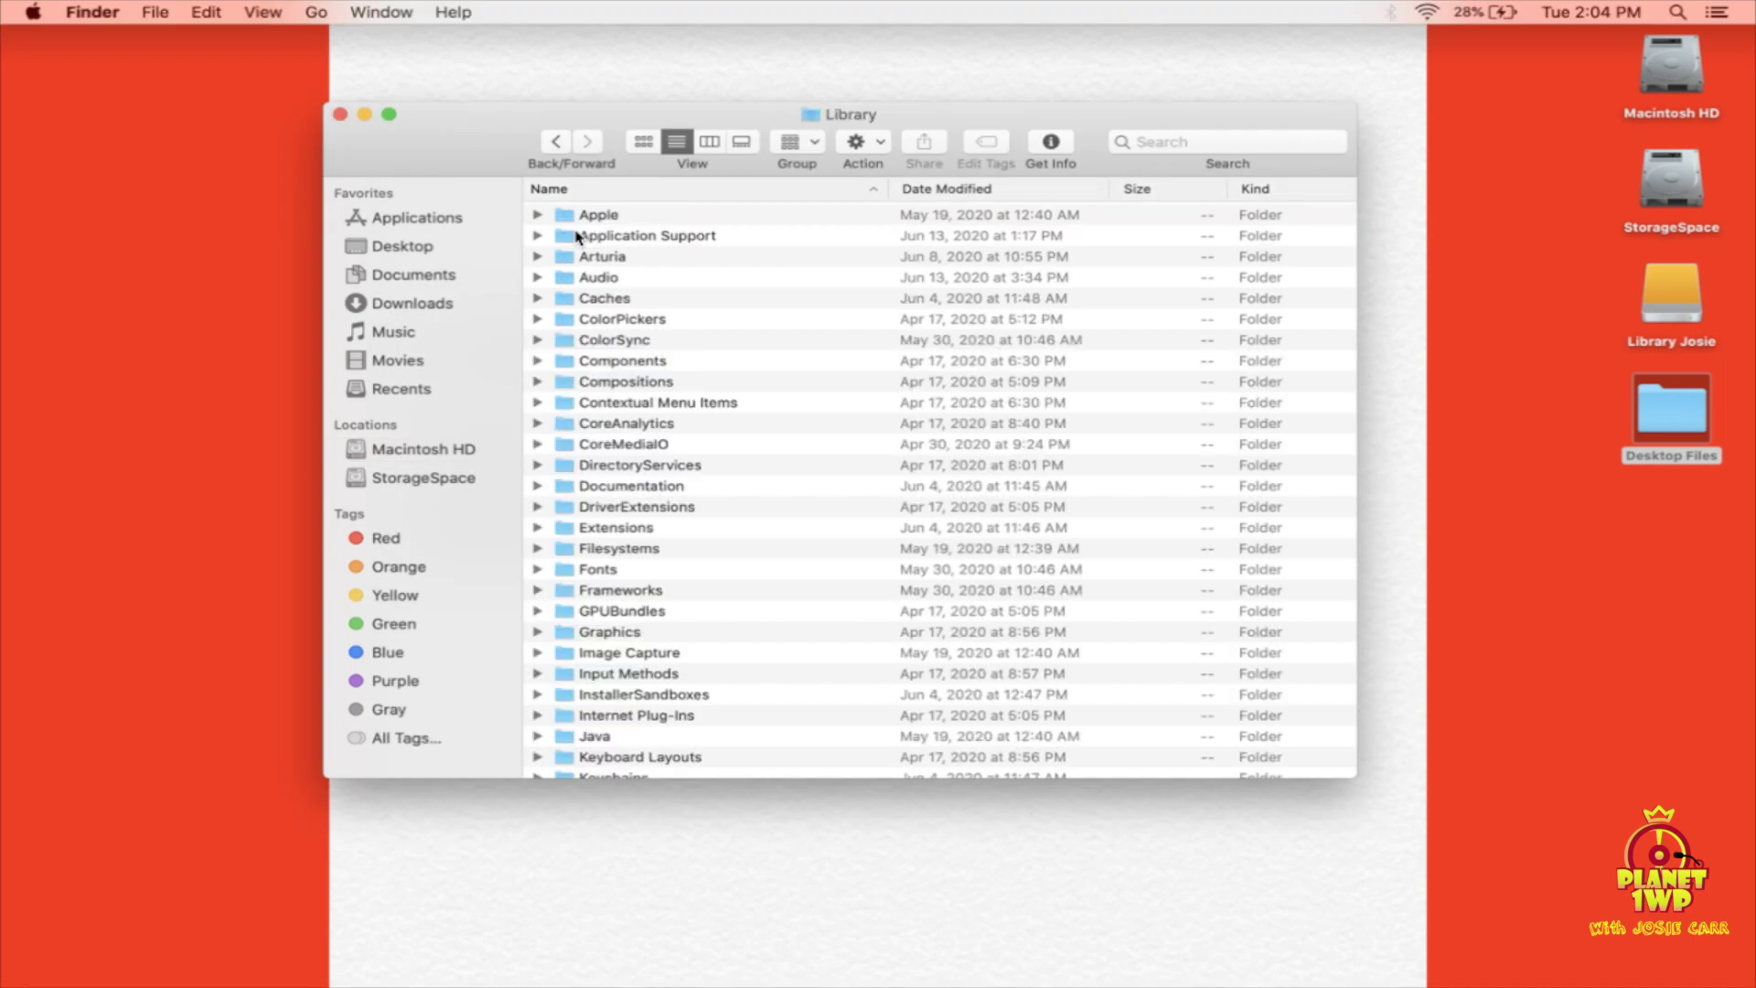
double_click(673, 236)
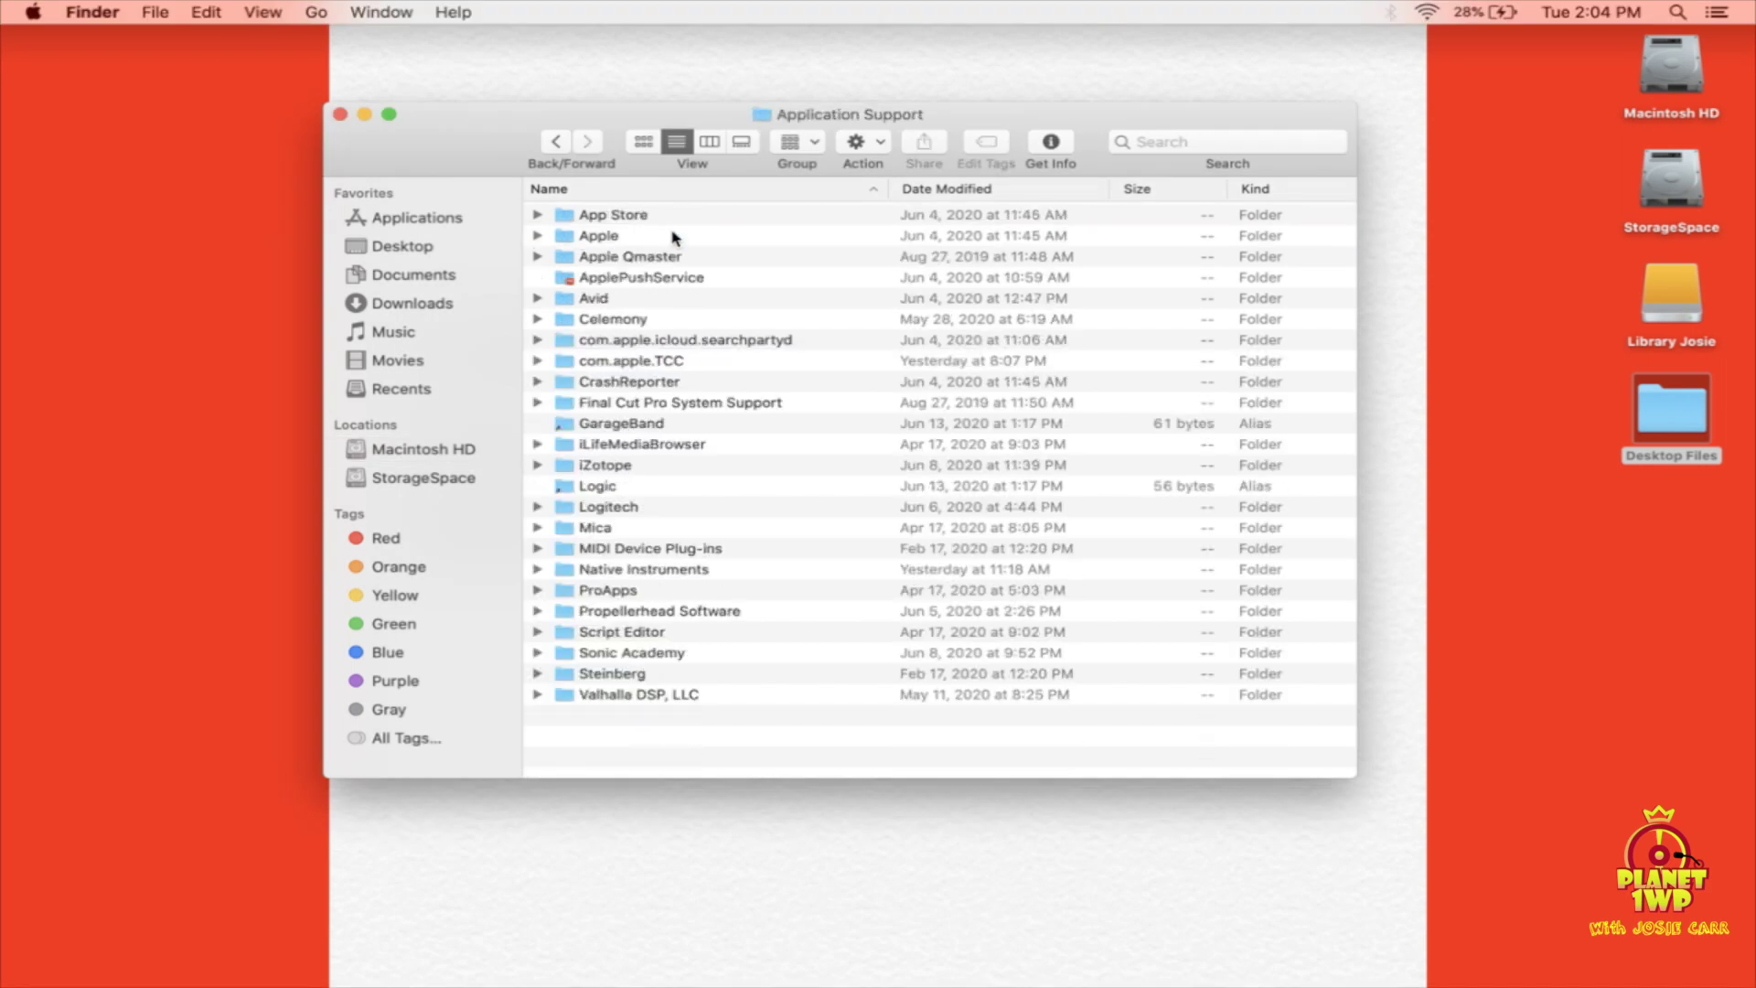
scroll(633, 498, down, 1)
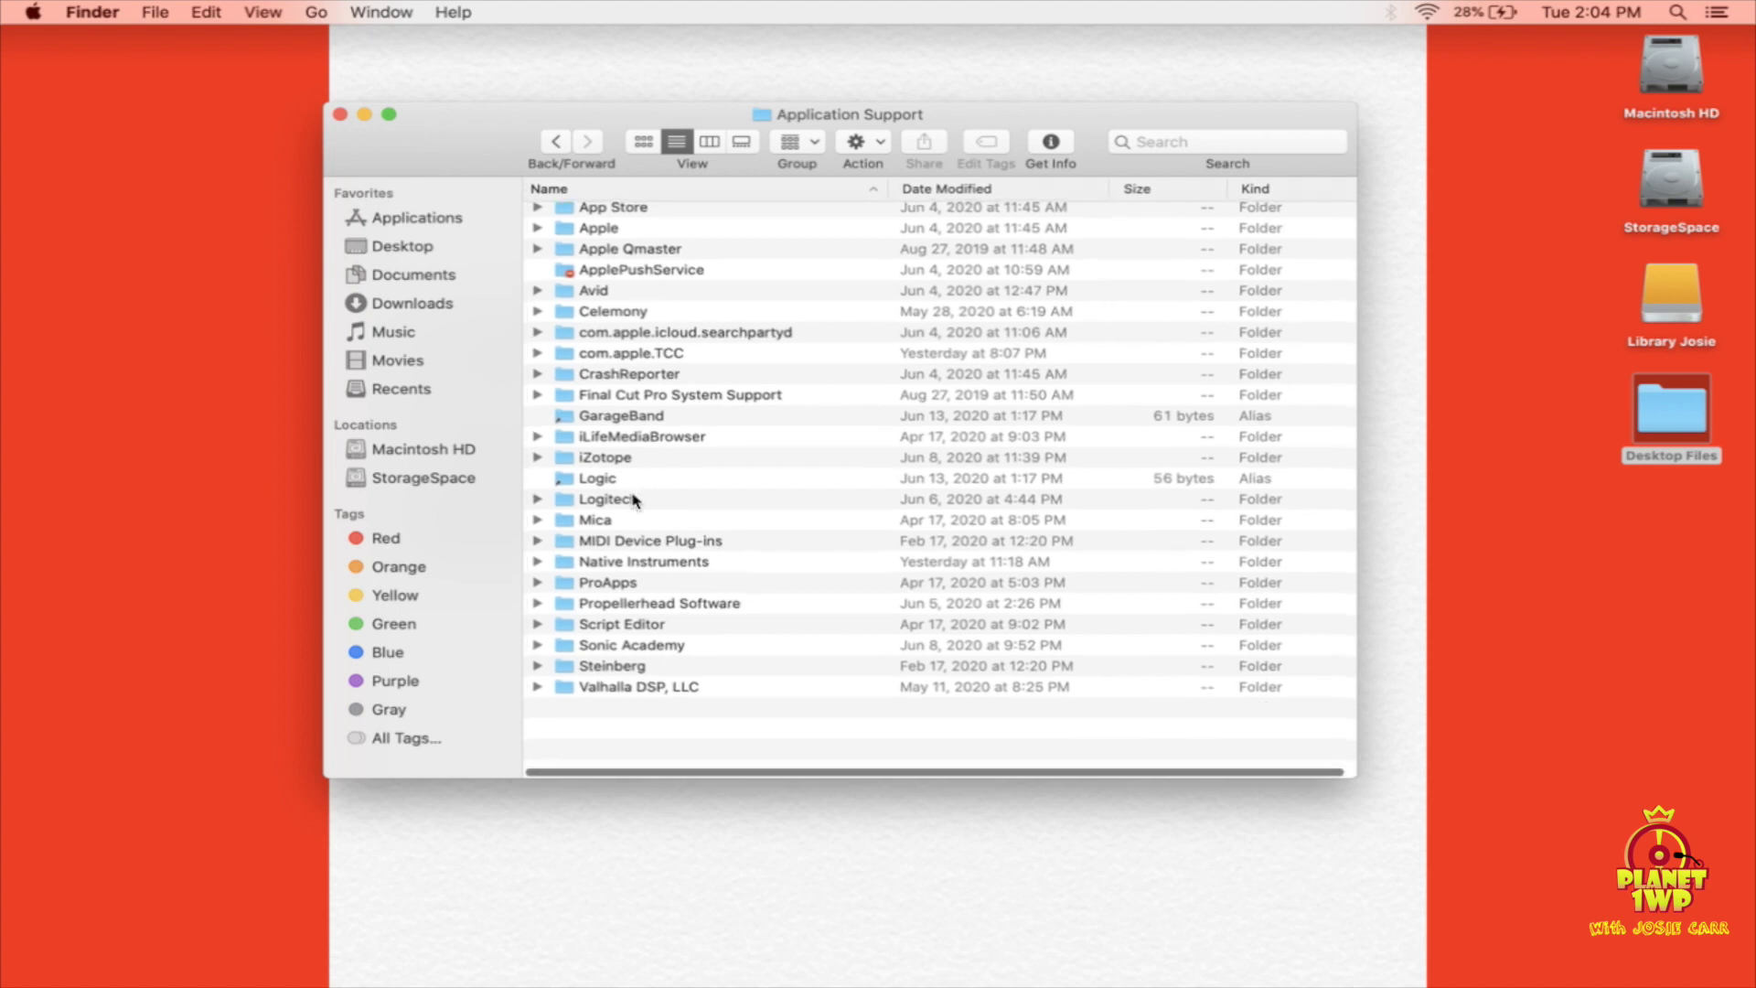
click(622, 569)
double_click(622, 569)
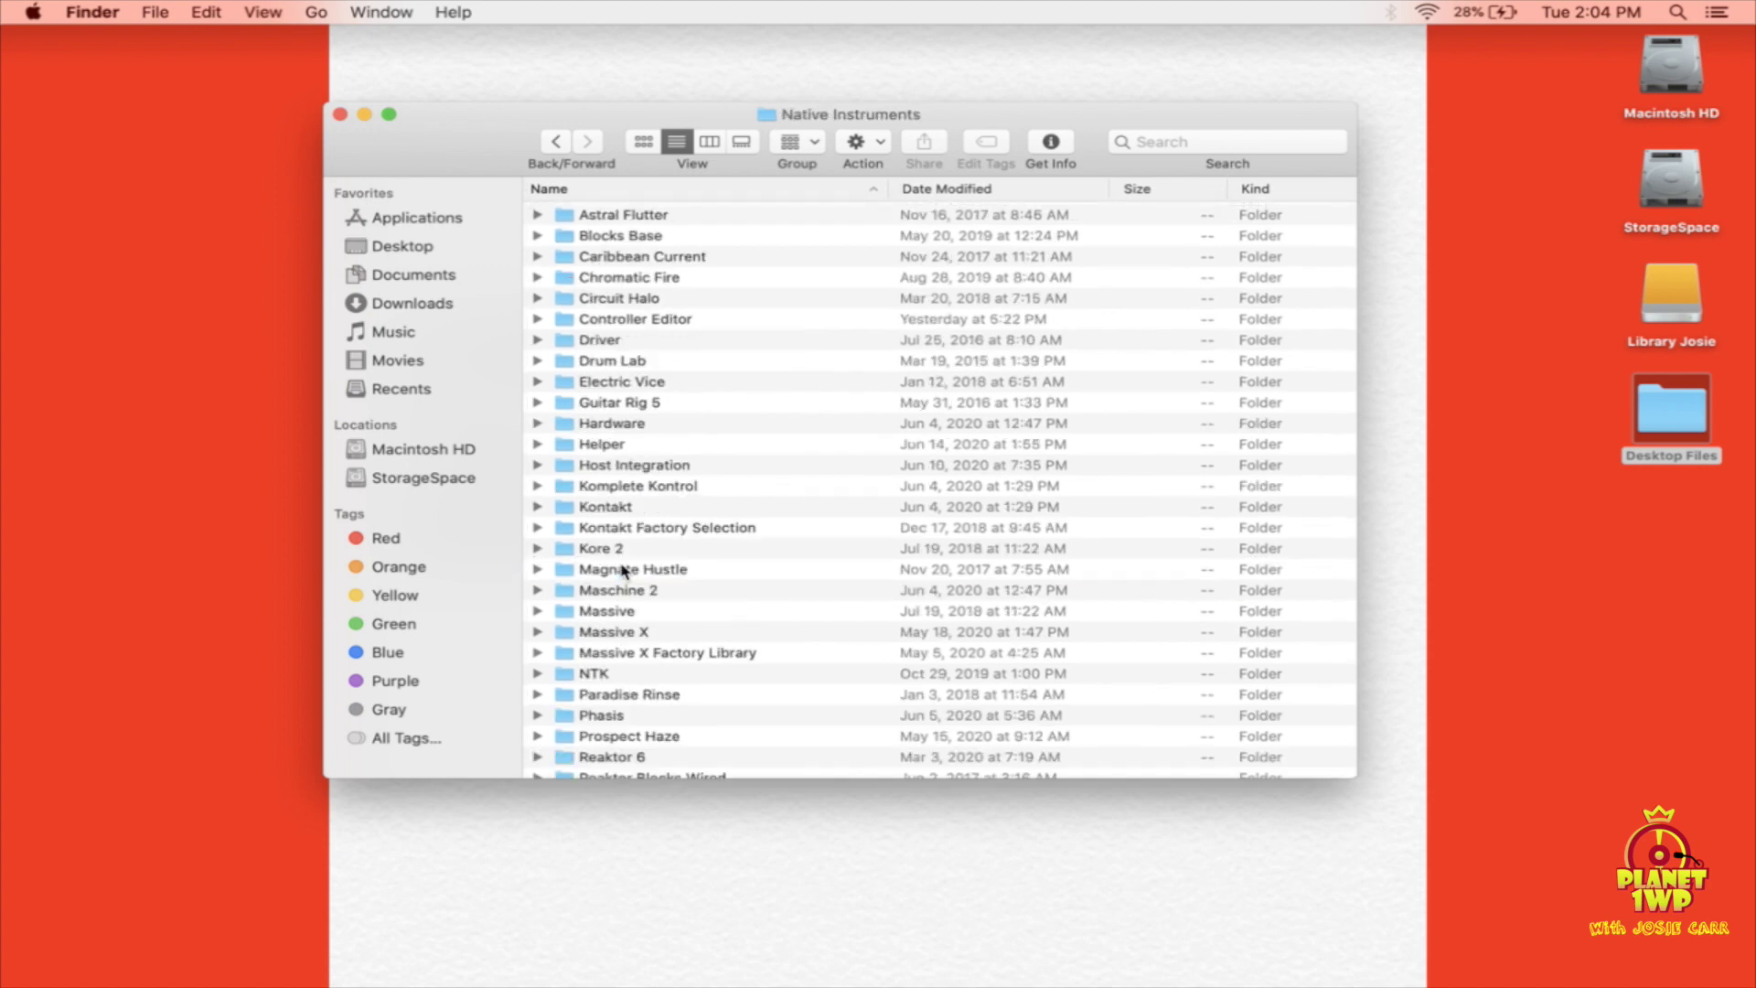
double_click(652, 465)
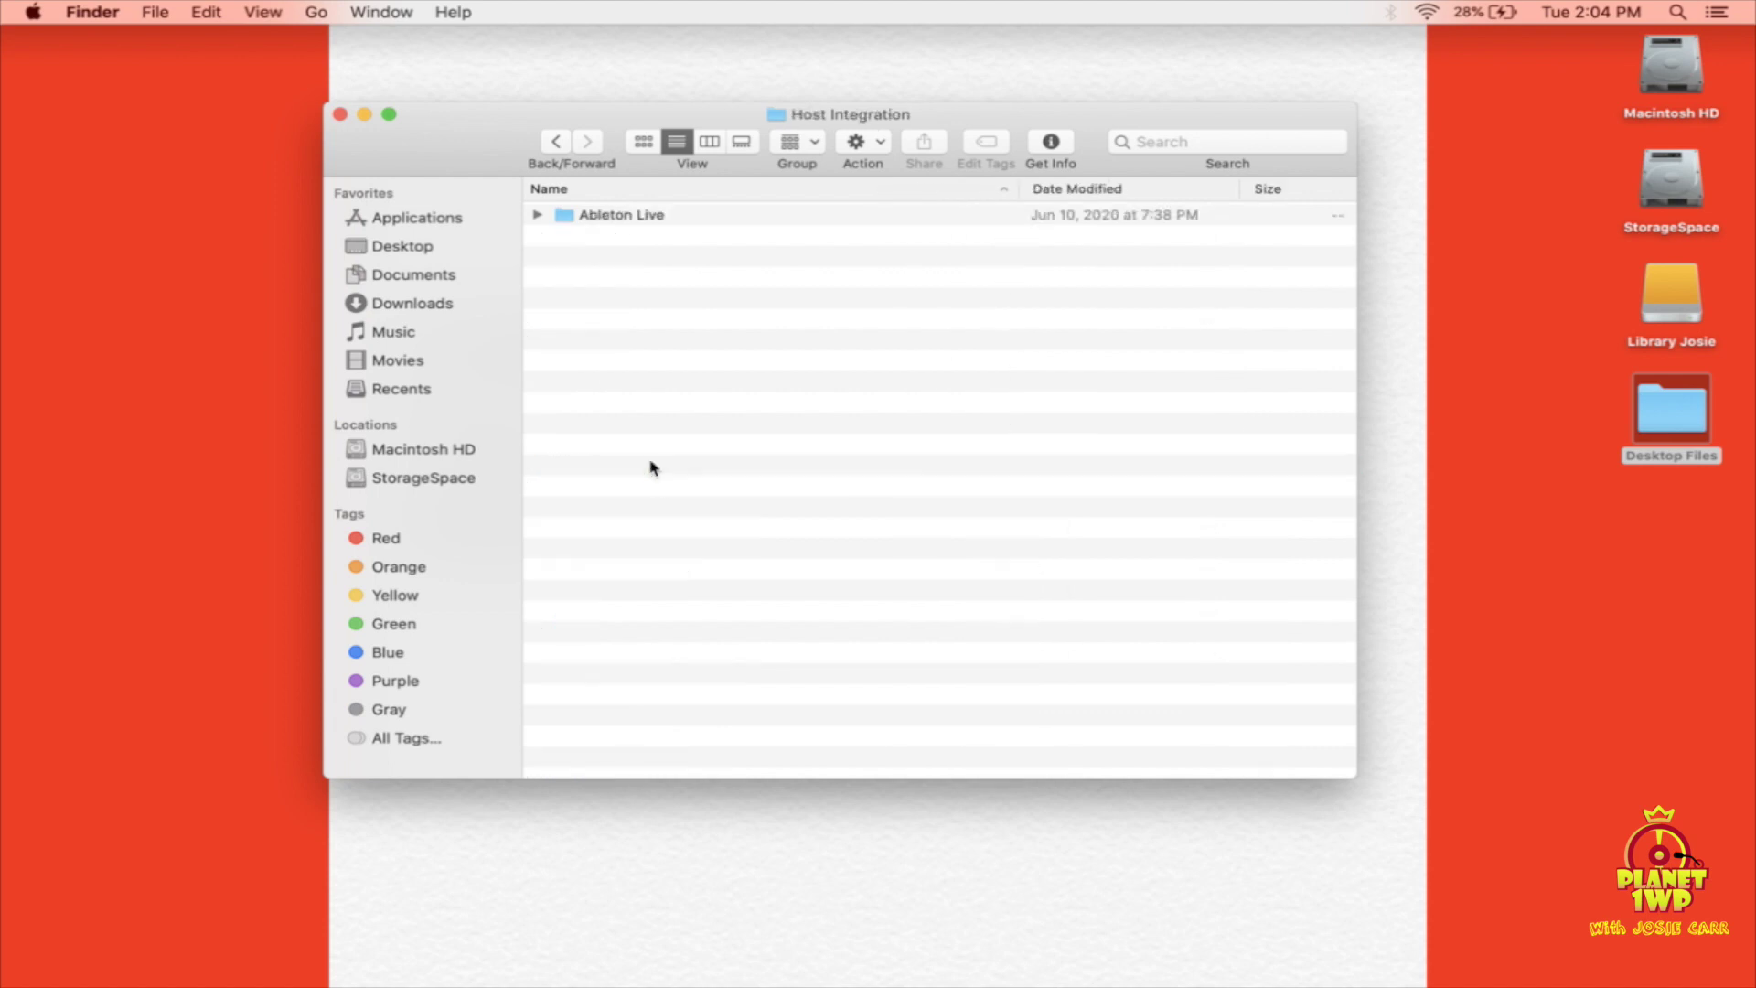
double_click(565, 220)
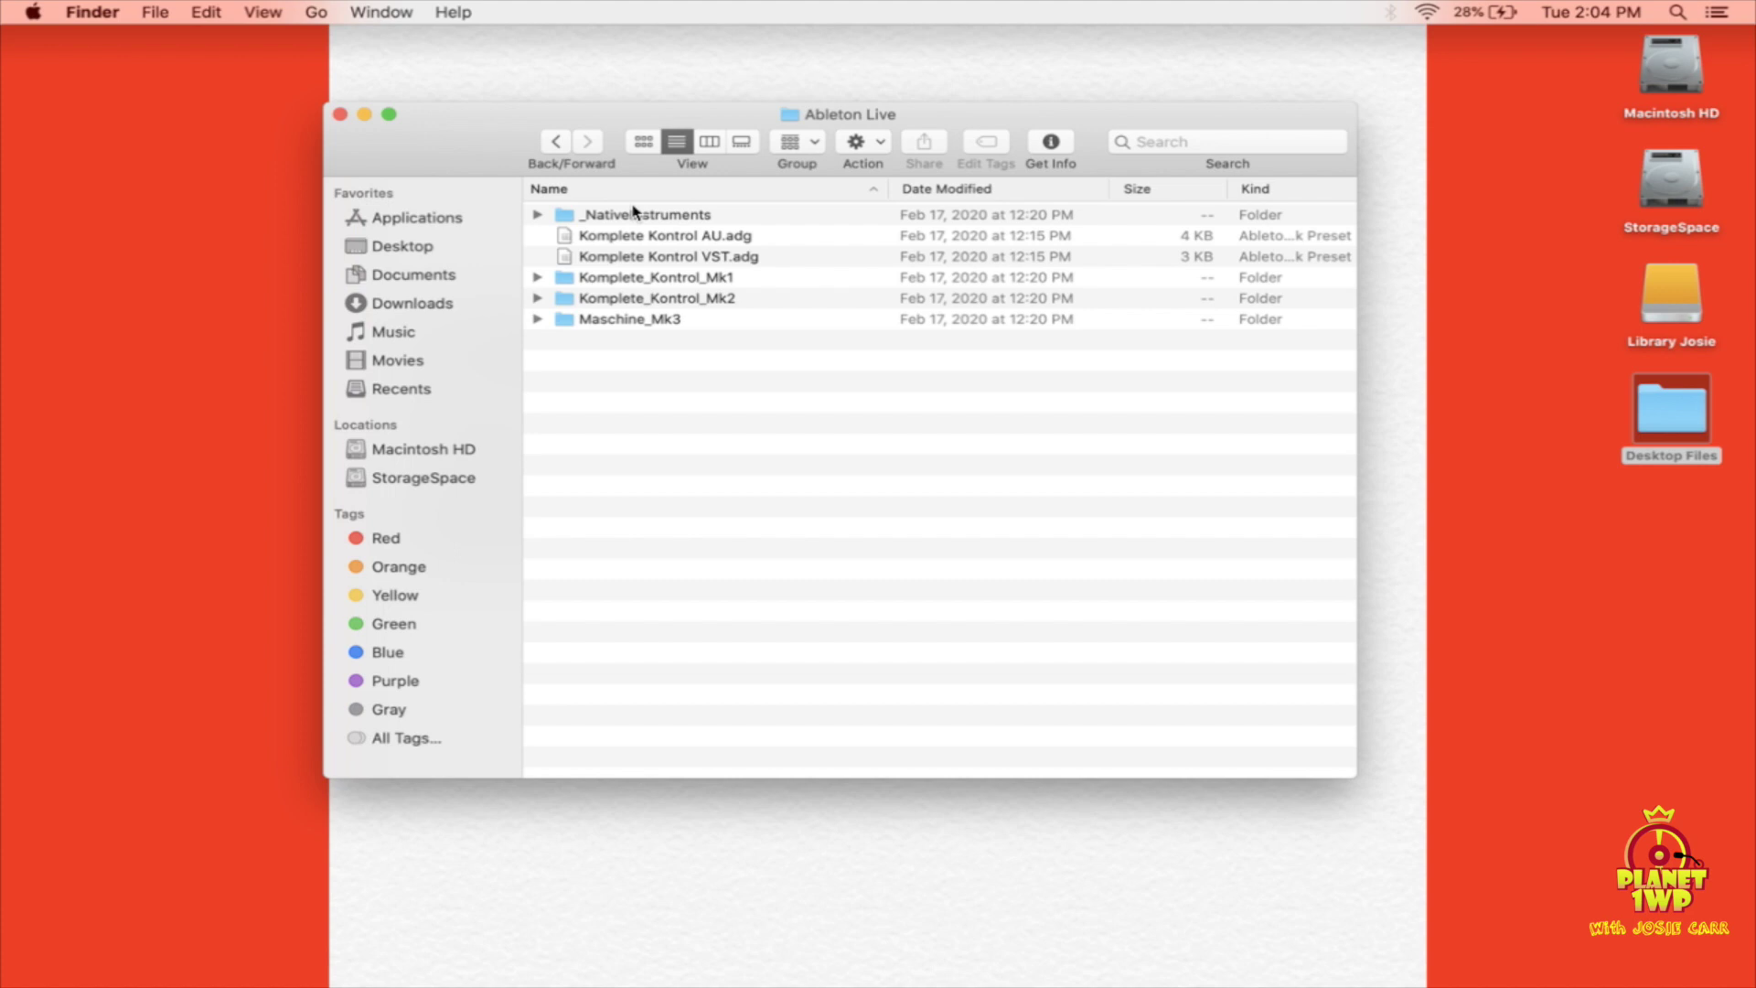
click(638, 216)
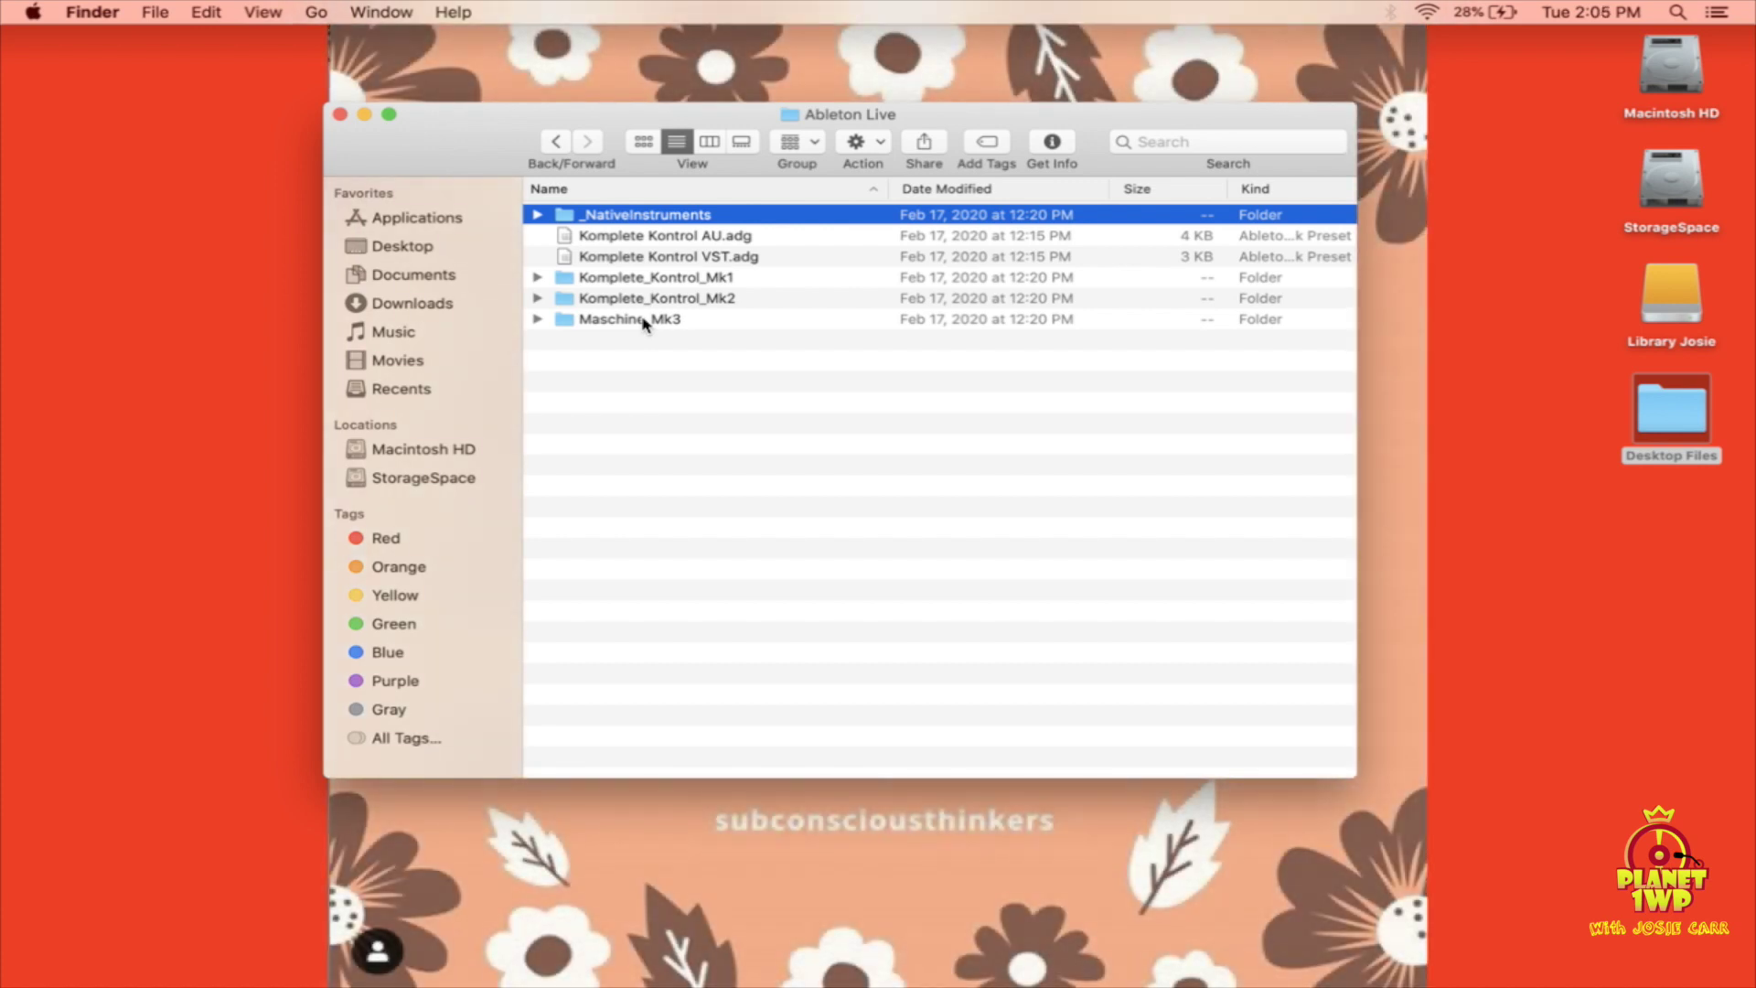
Add Maschine_Mk3 to the _NativeInstruments selection, then open a second Finder tab on the Desktop.
super+click(643, 320)
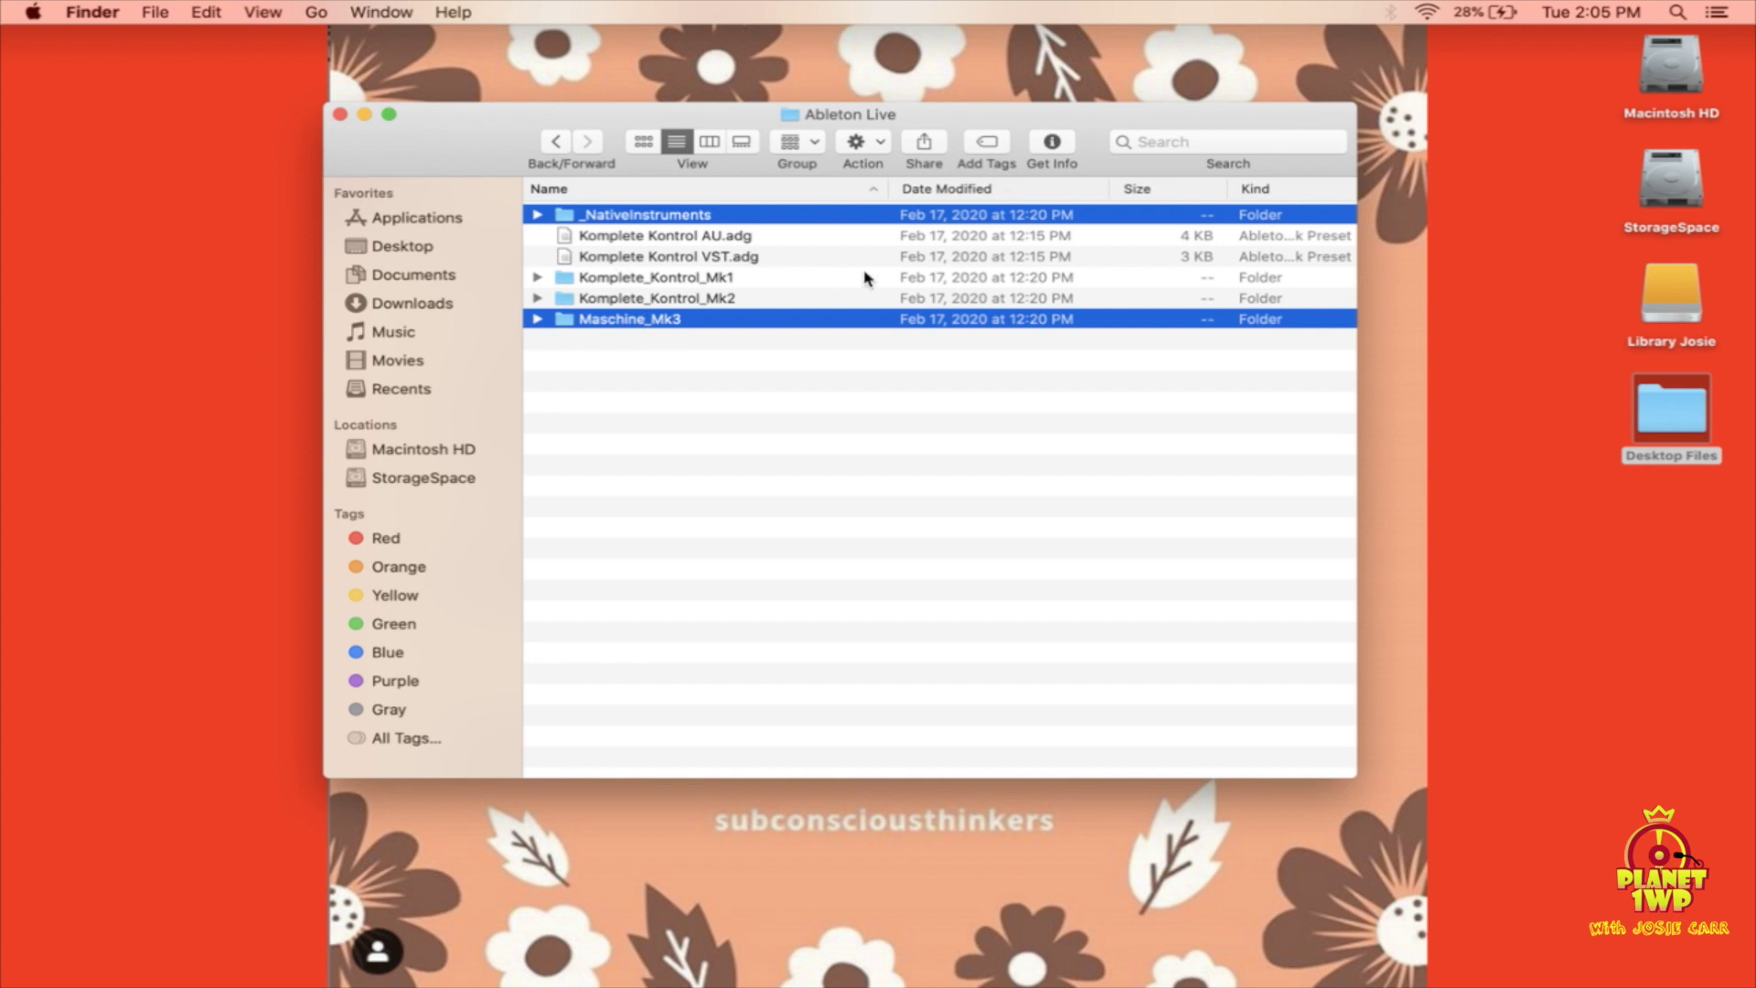
key(super+t)
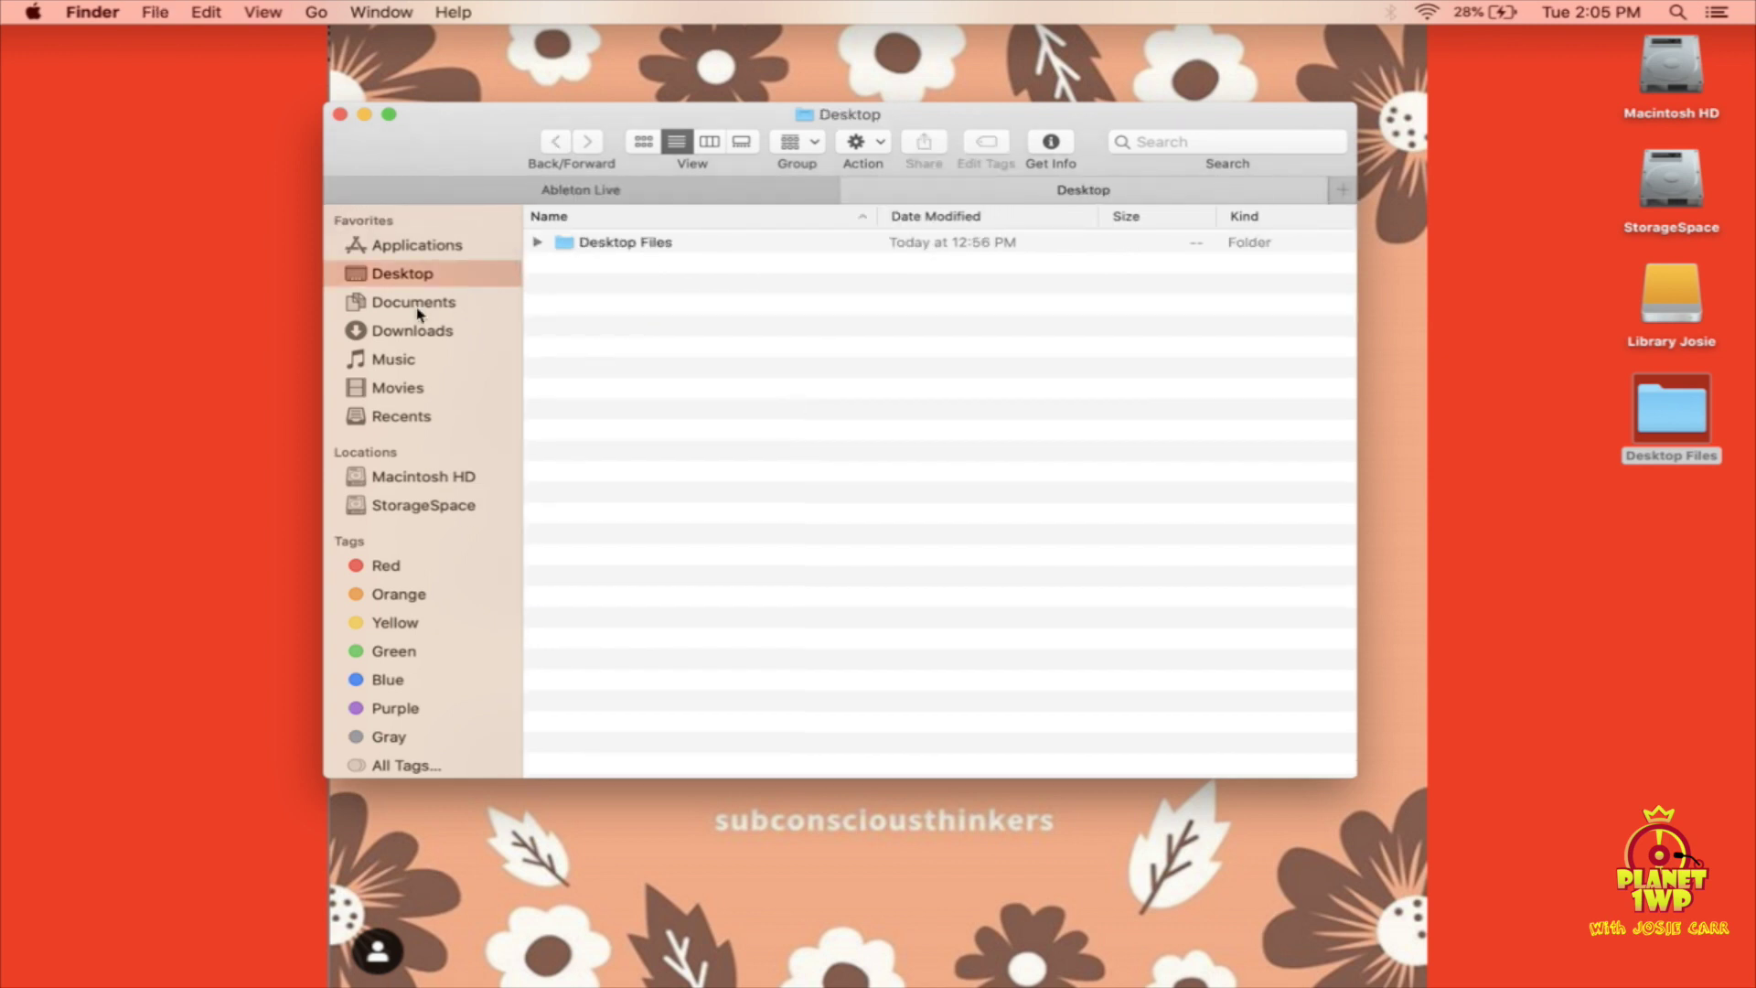
In Applications, check Ableton Live 10 Suite's version (10.1.14) in its info window.
click(427, 253)
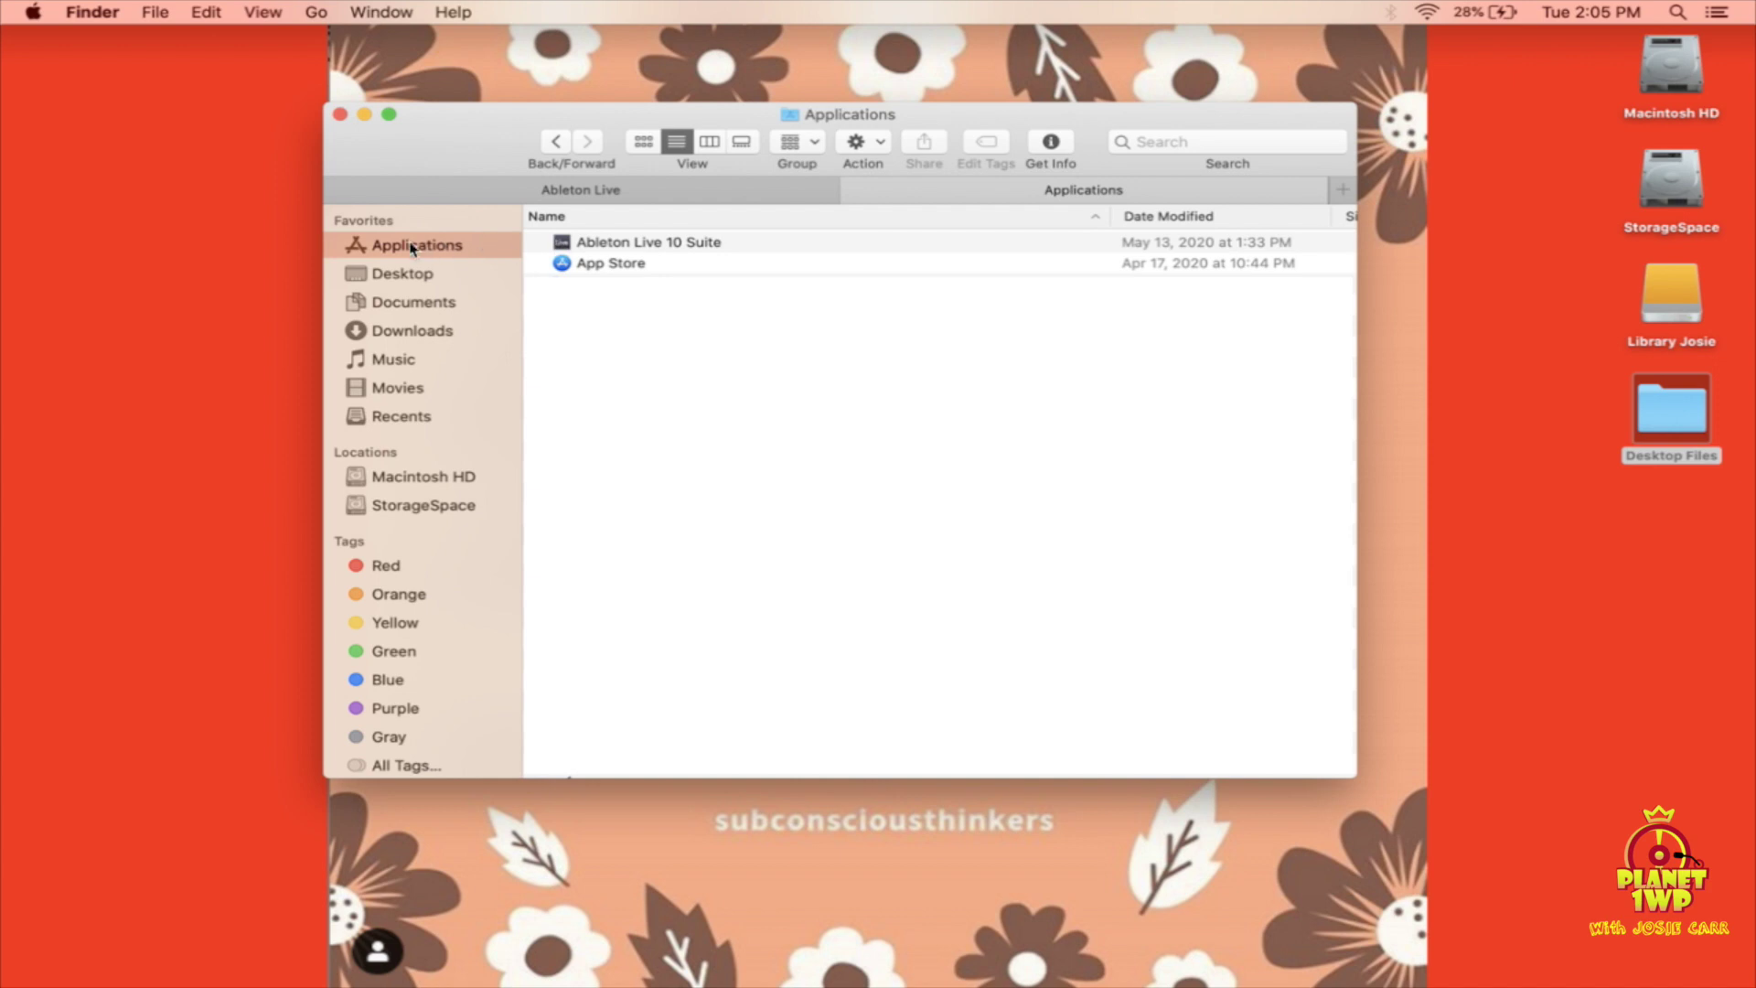
click(655, 242)
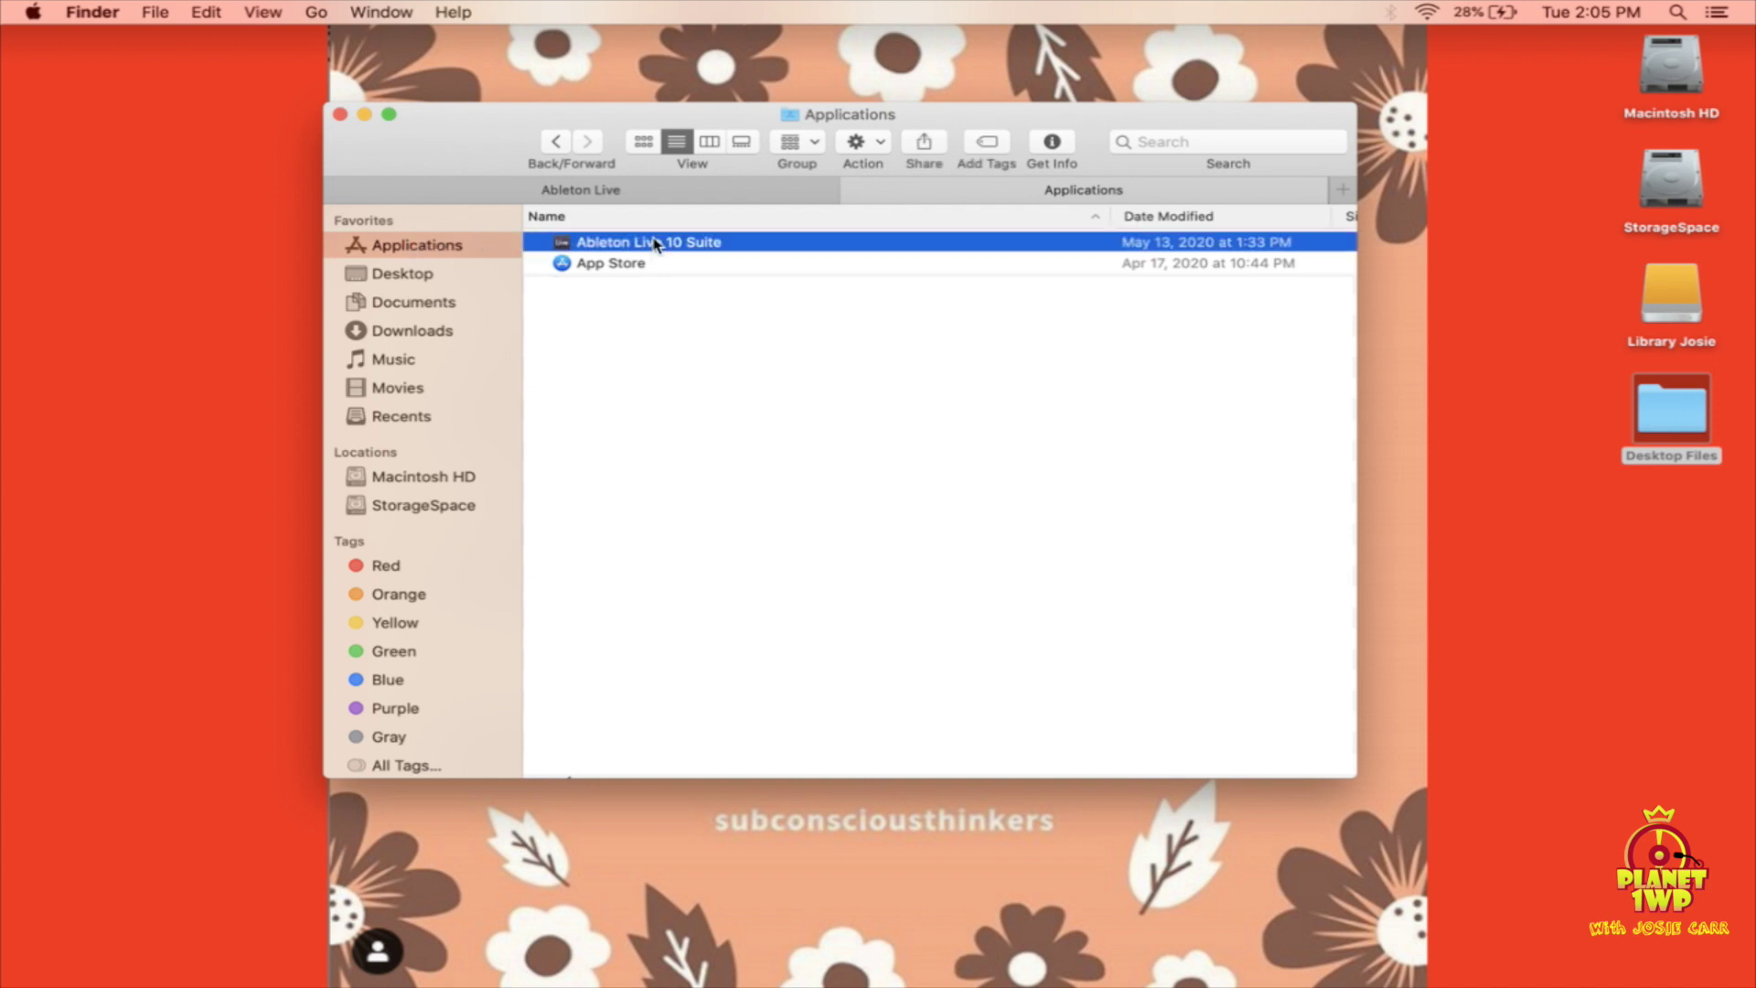
key(super+i)
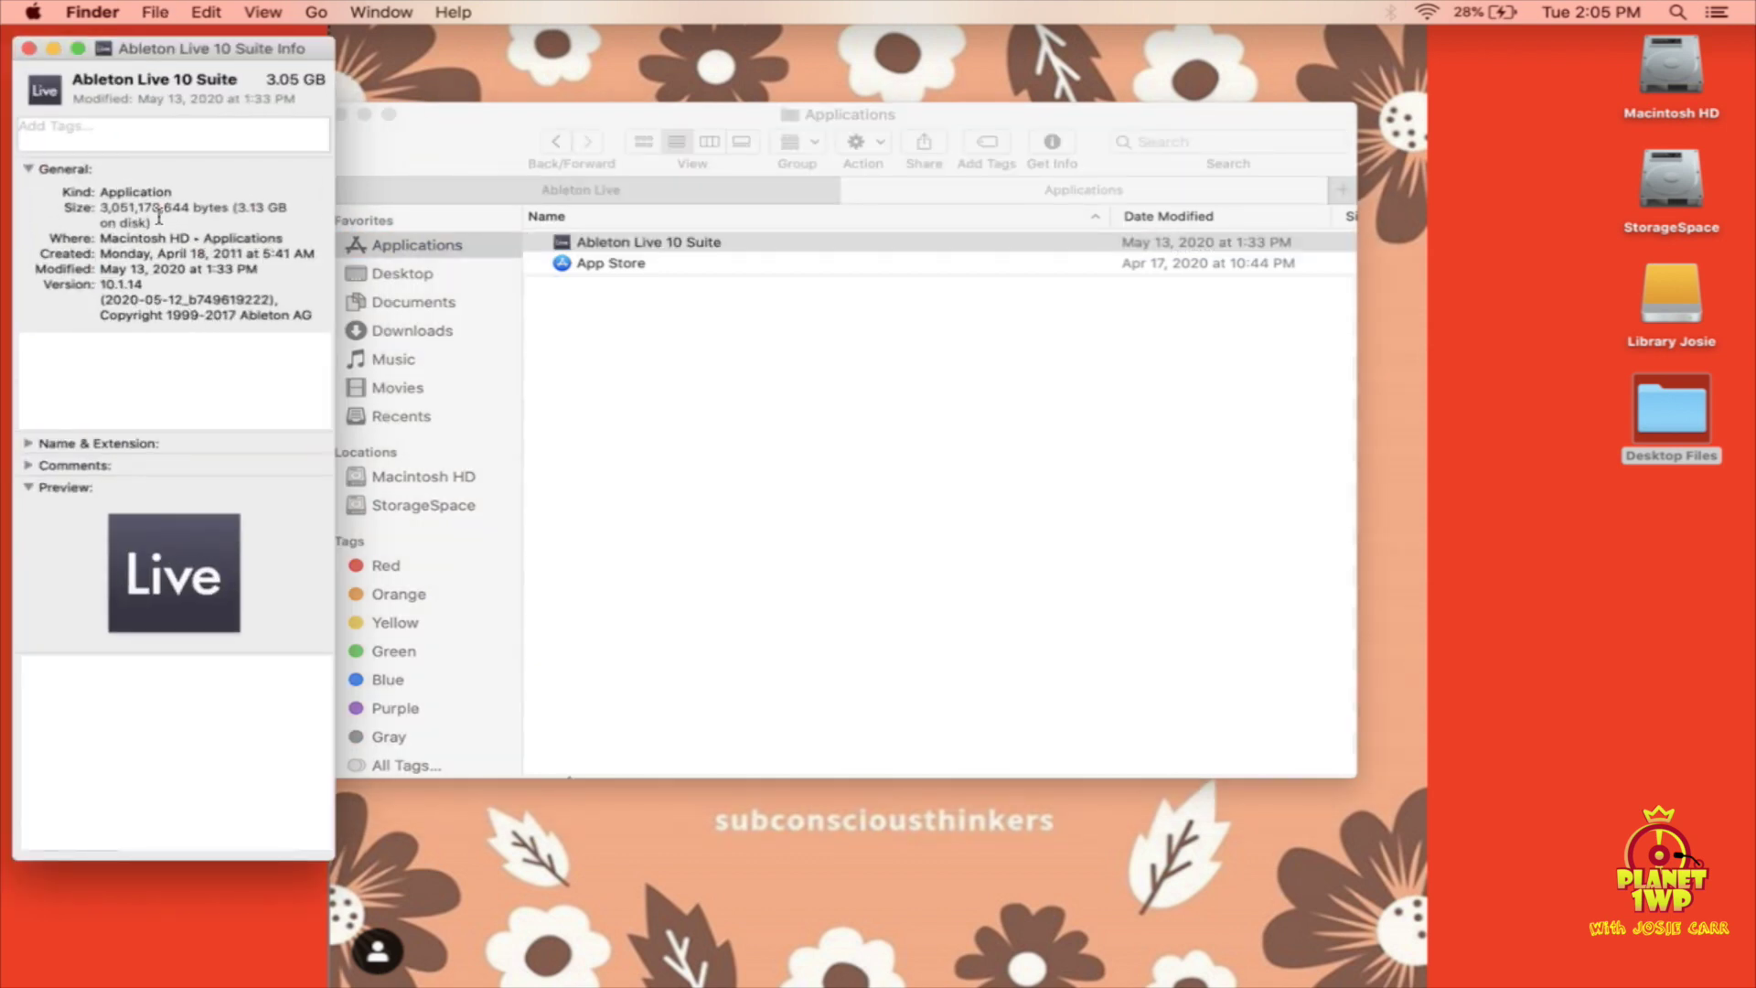
click(29, 48)
Check the macOS version (Catalina 10.15.5) in About This Mac.
click(38, 12)
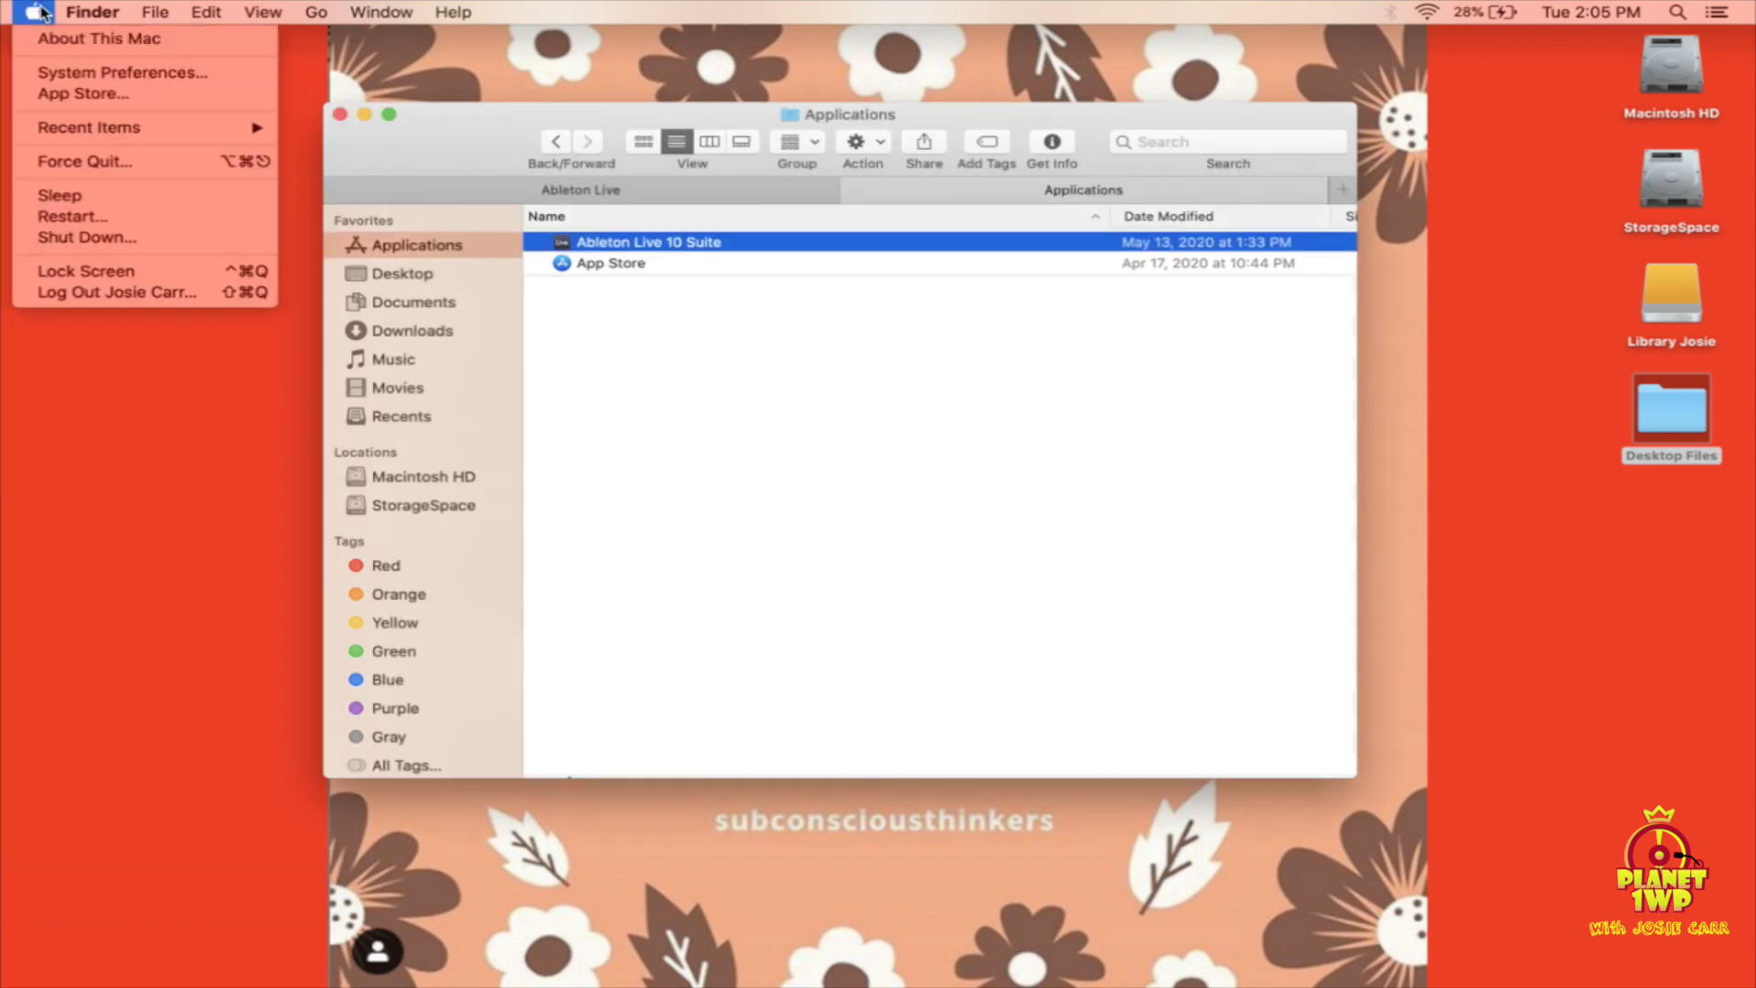
click(64, 42)
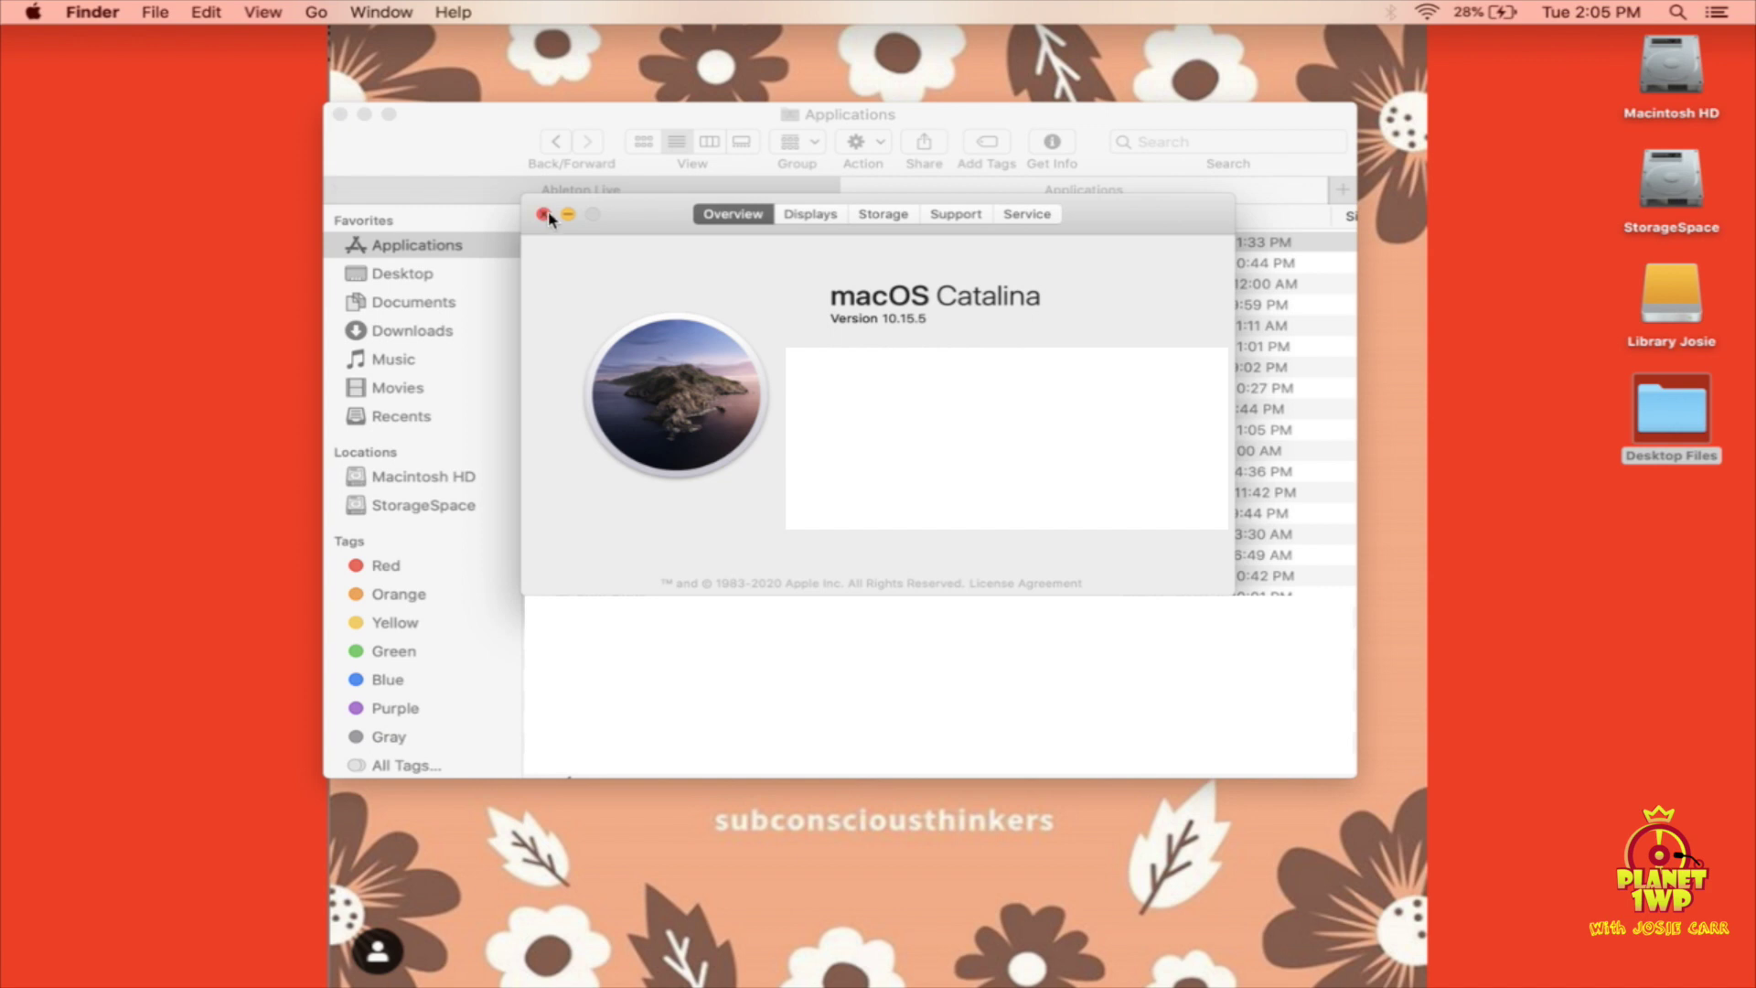
click(544, 214)
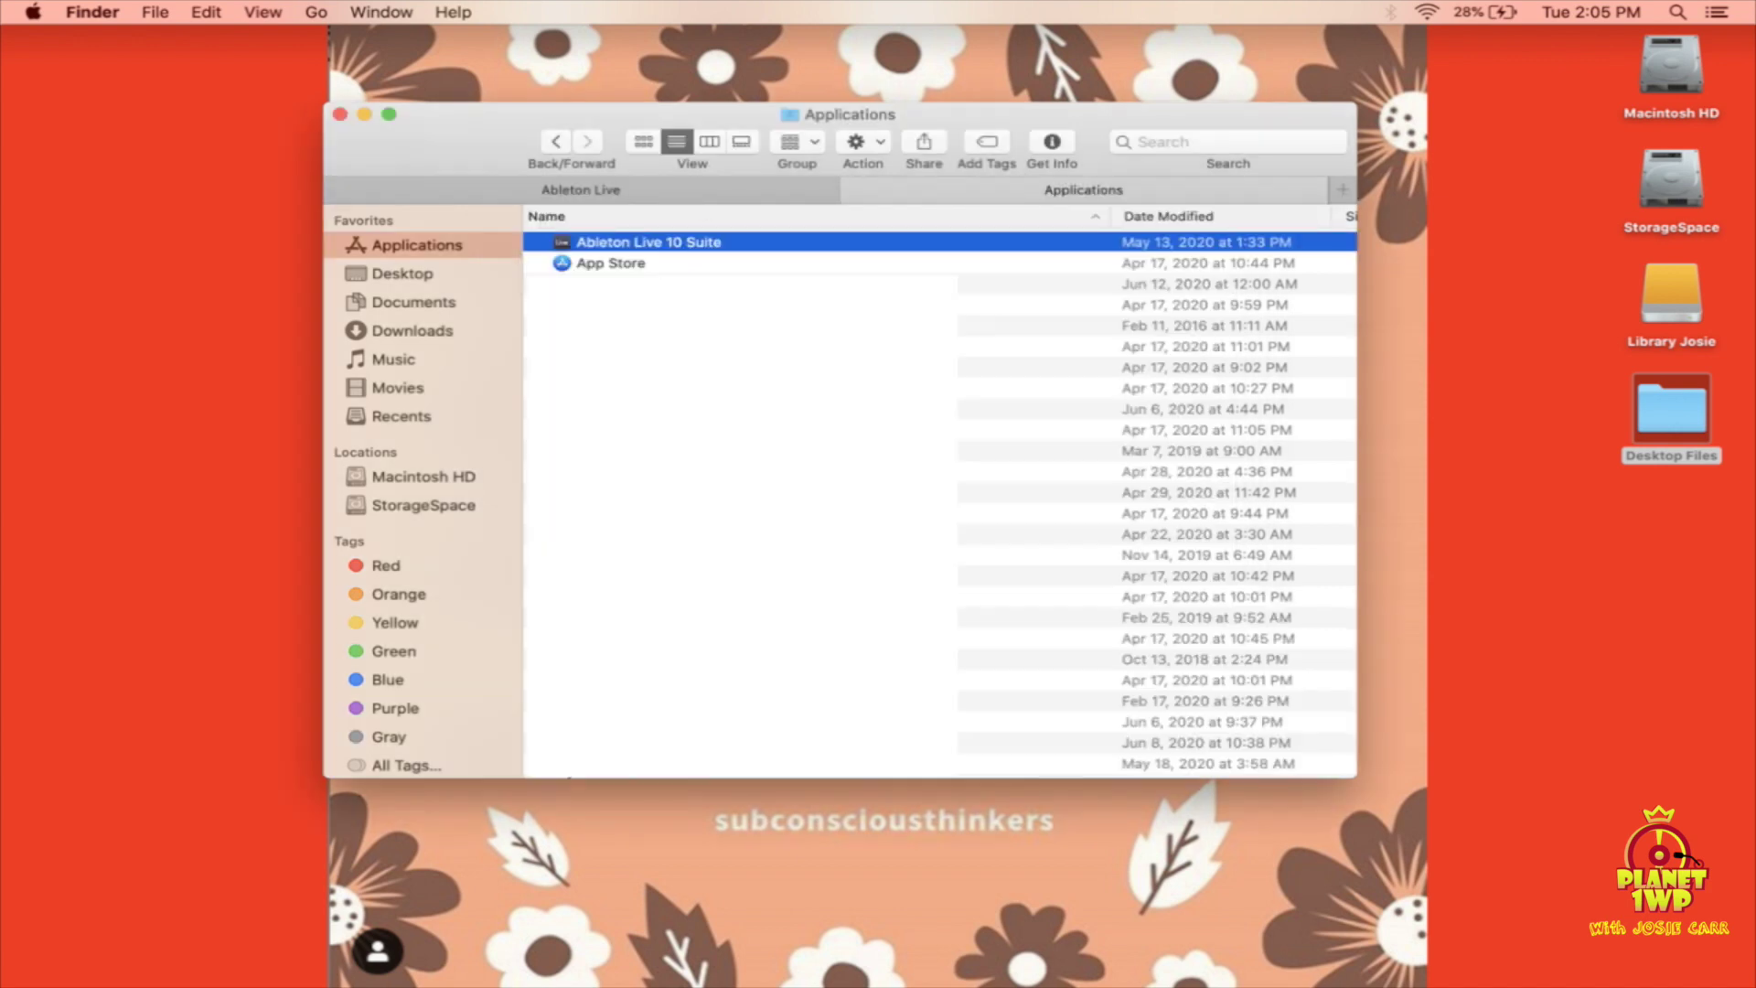
Browse inside the Ableton Live 10 Suite package to Contents > App-Resources > MIDI Remote Scripts.
right_click(768, 249)
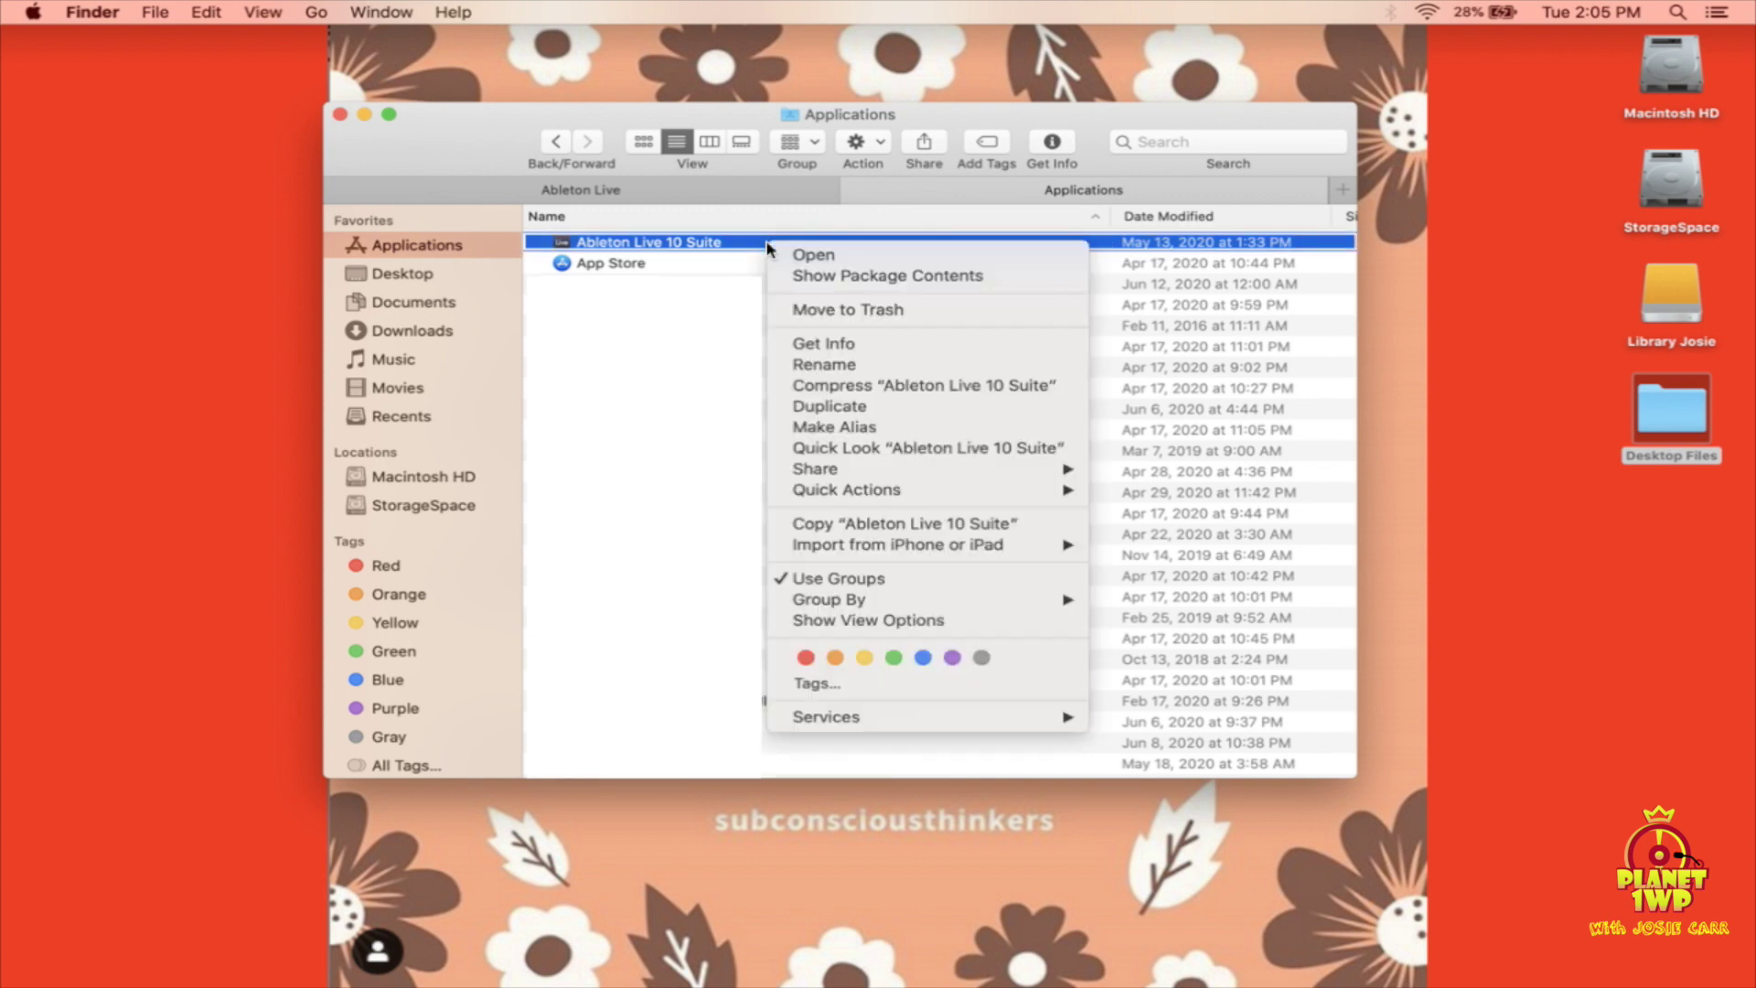
click(969, 278)
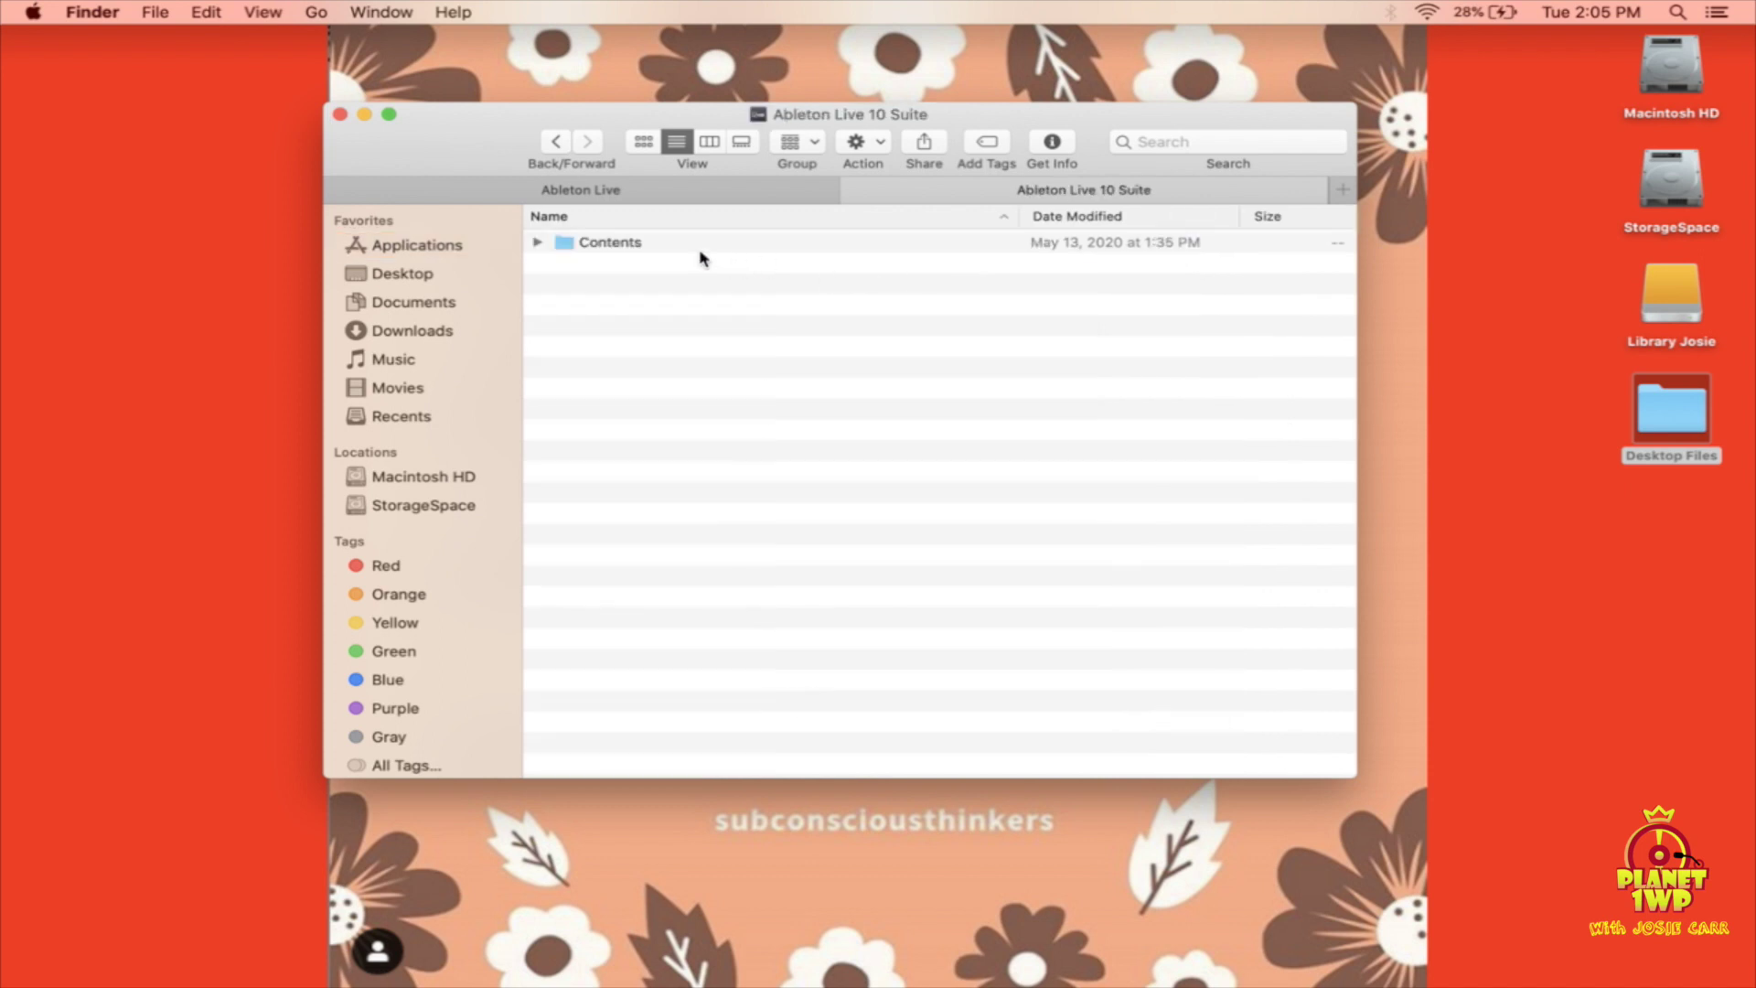
double_click(568, 241)
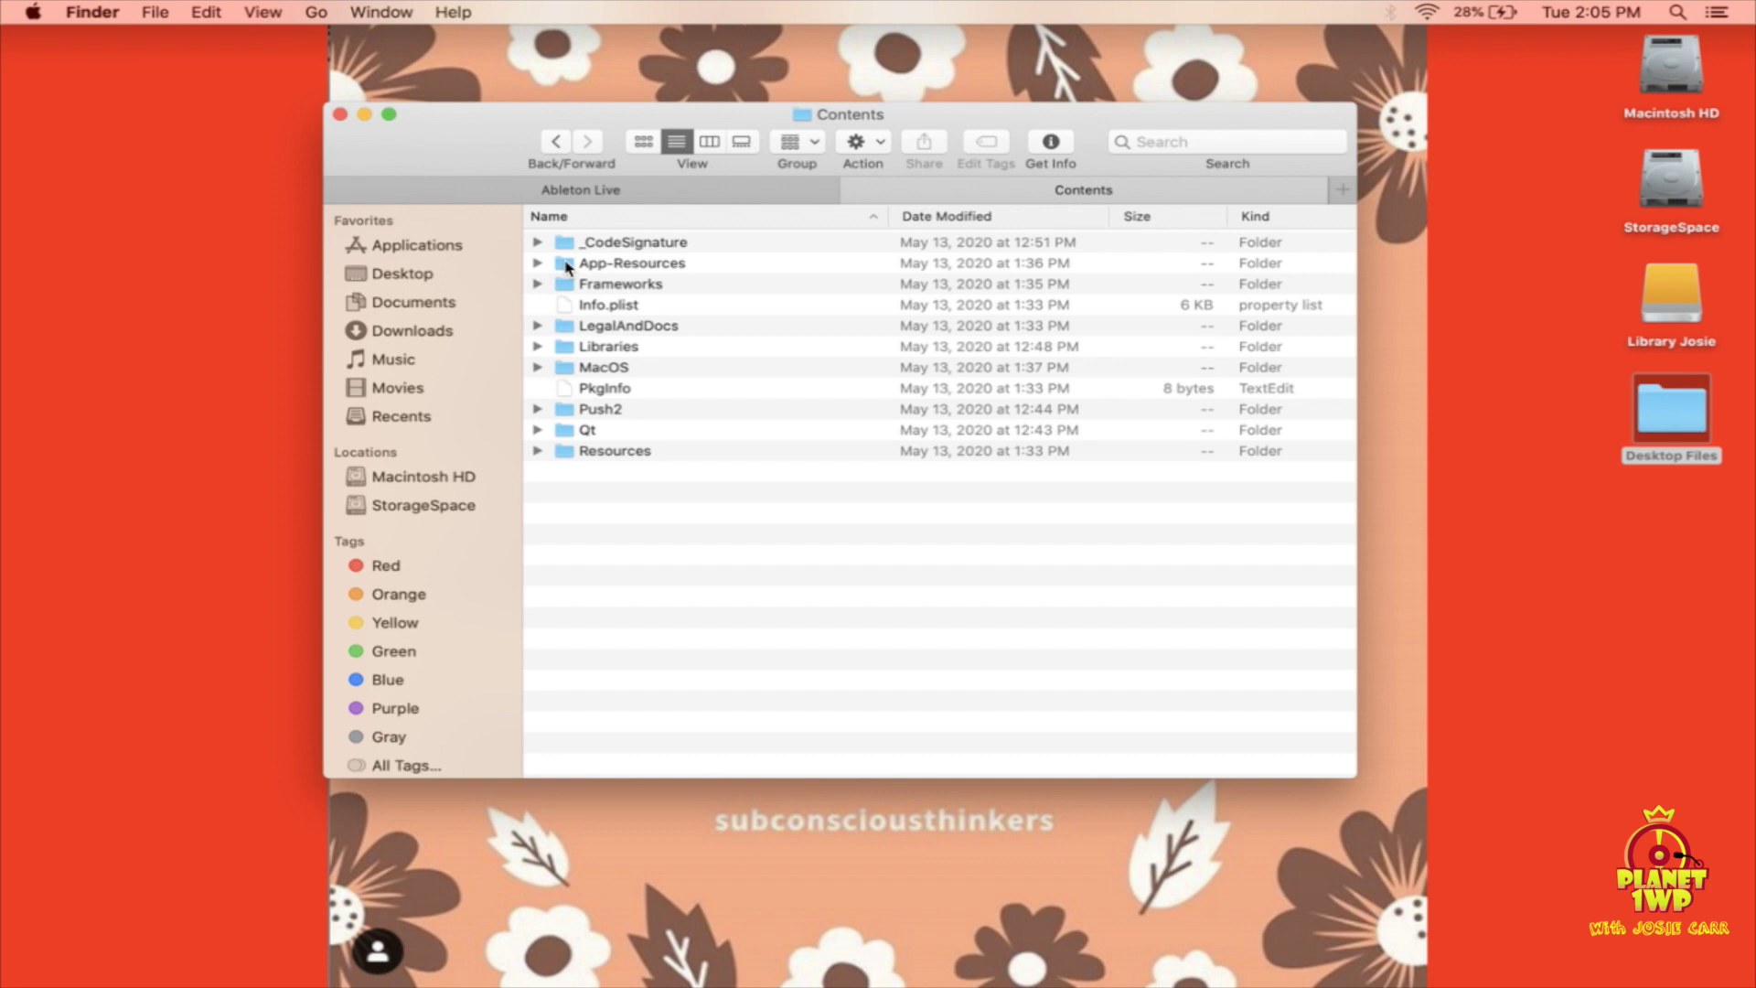
double_click(567, 267)
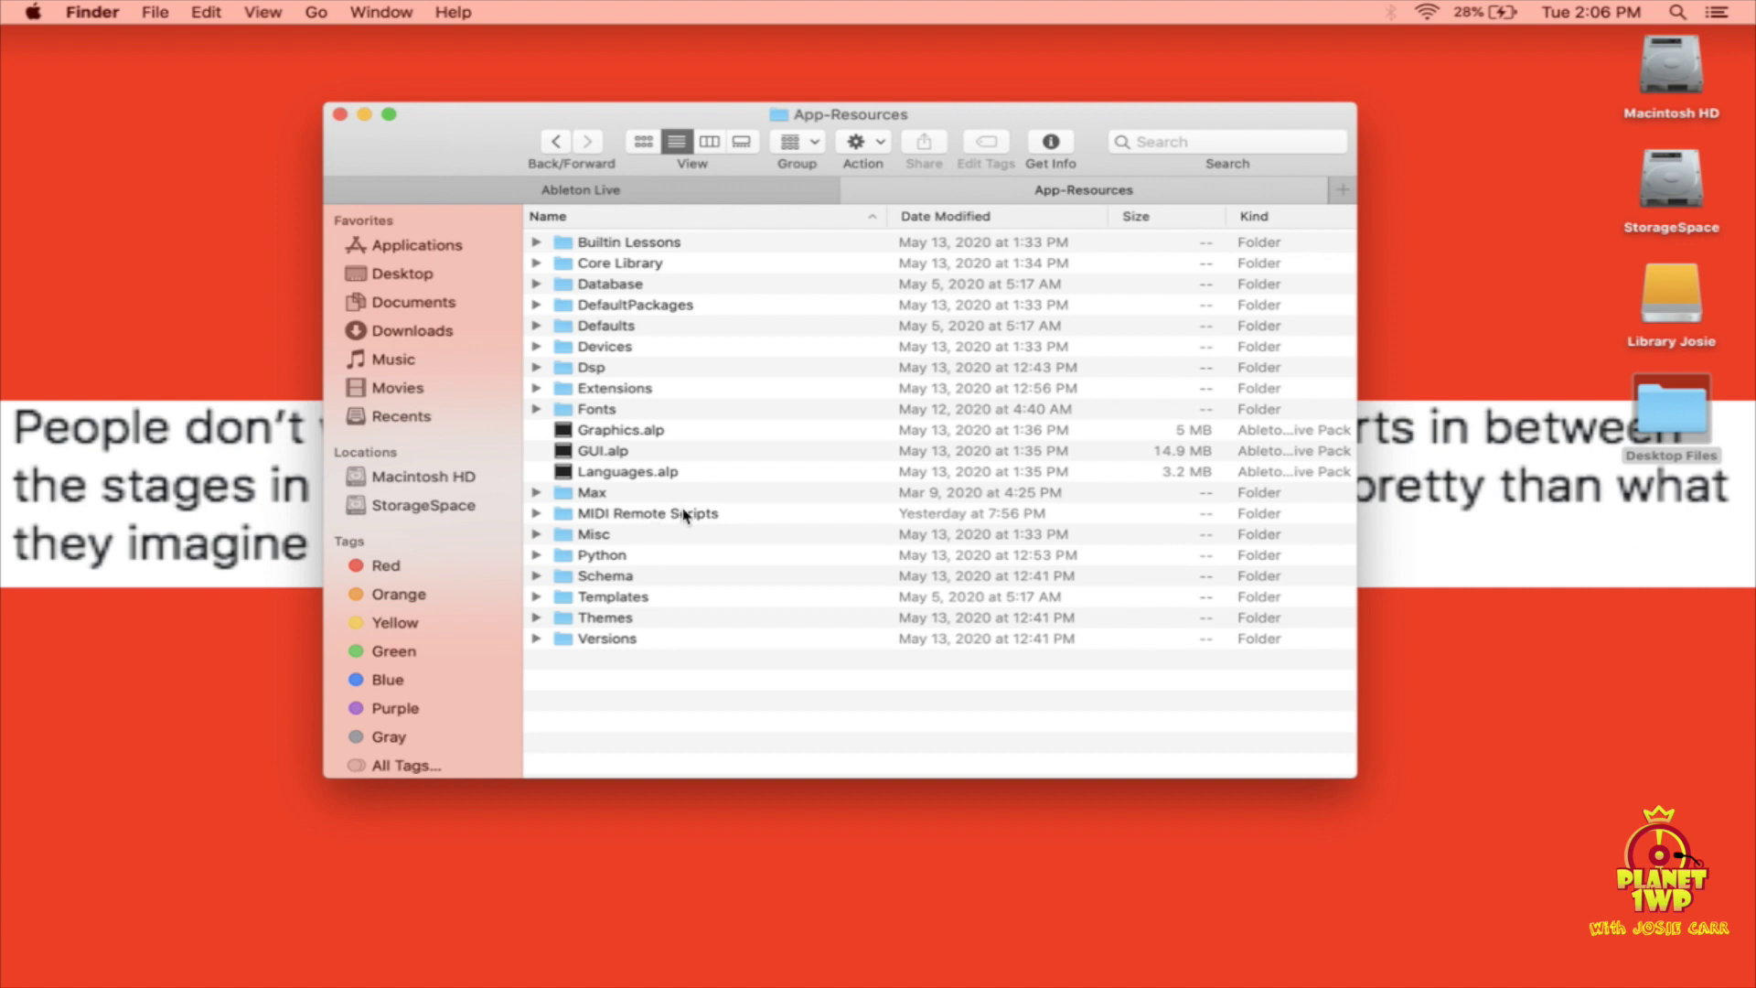
double_click(676, 514)
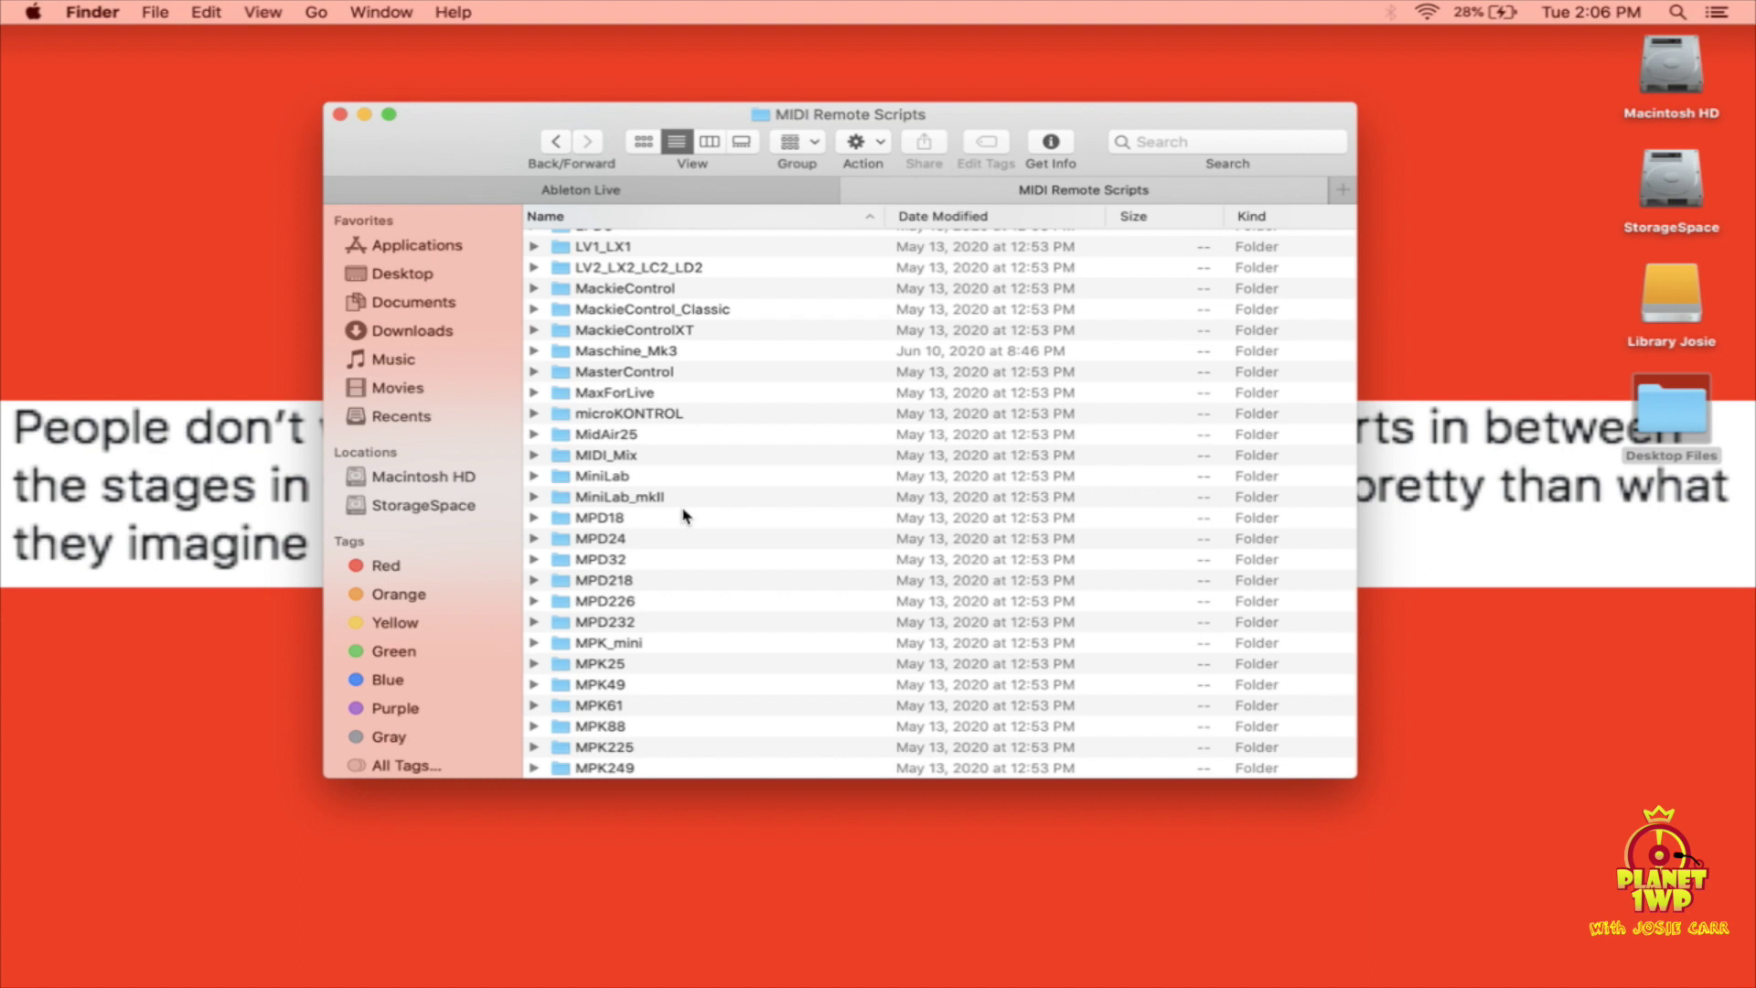
Sort MIDI Remote Scripts by date modified to bring Maschine_Mk3 up, then close the window.
scroll(684, 515, down, 10)
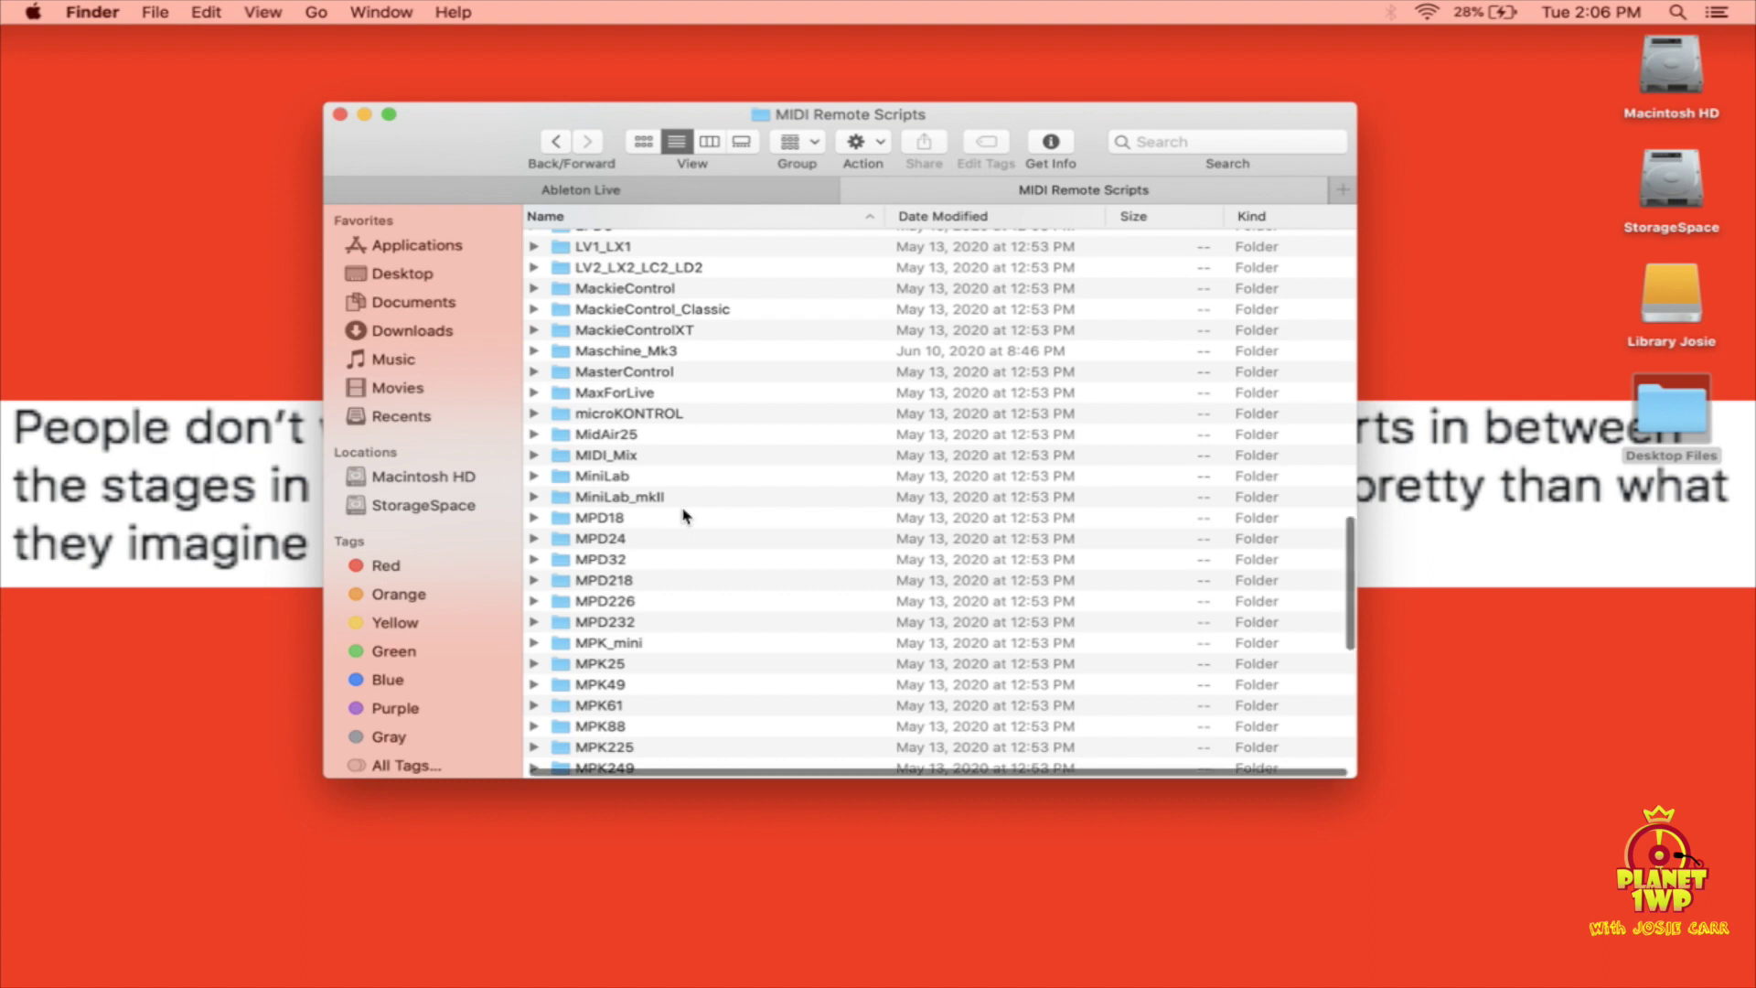
scroll(684, 515, up, 10)
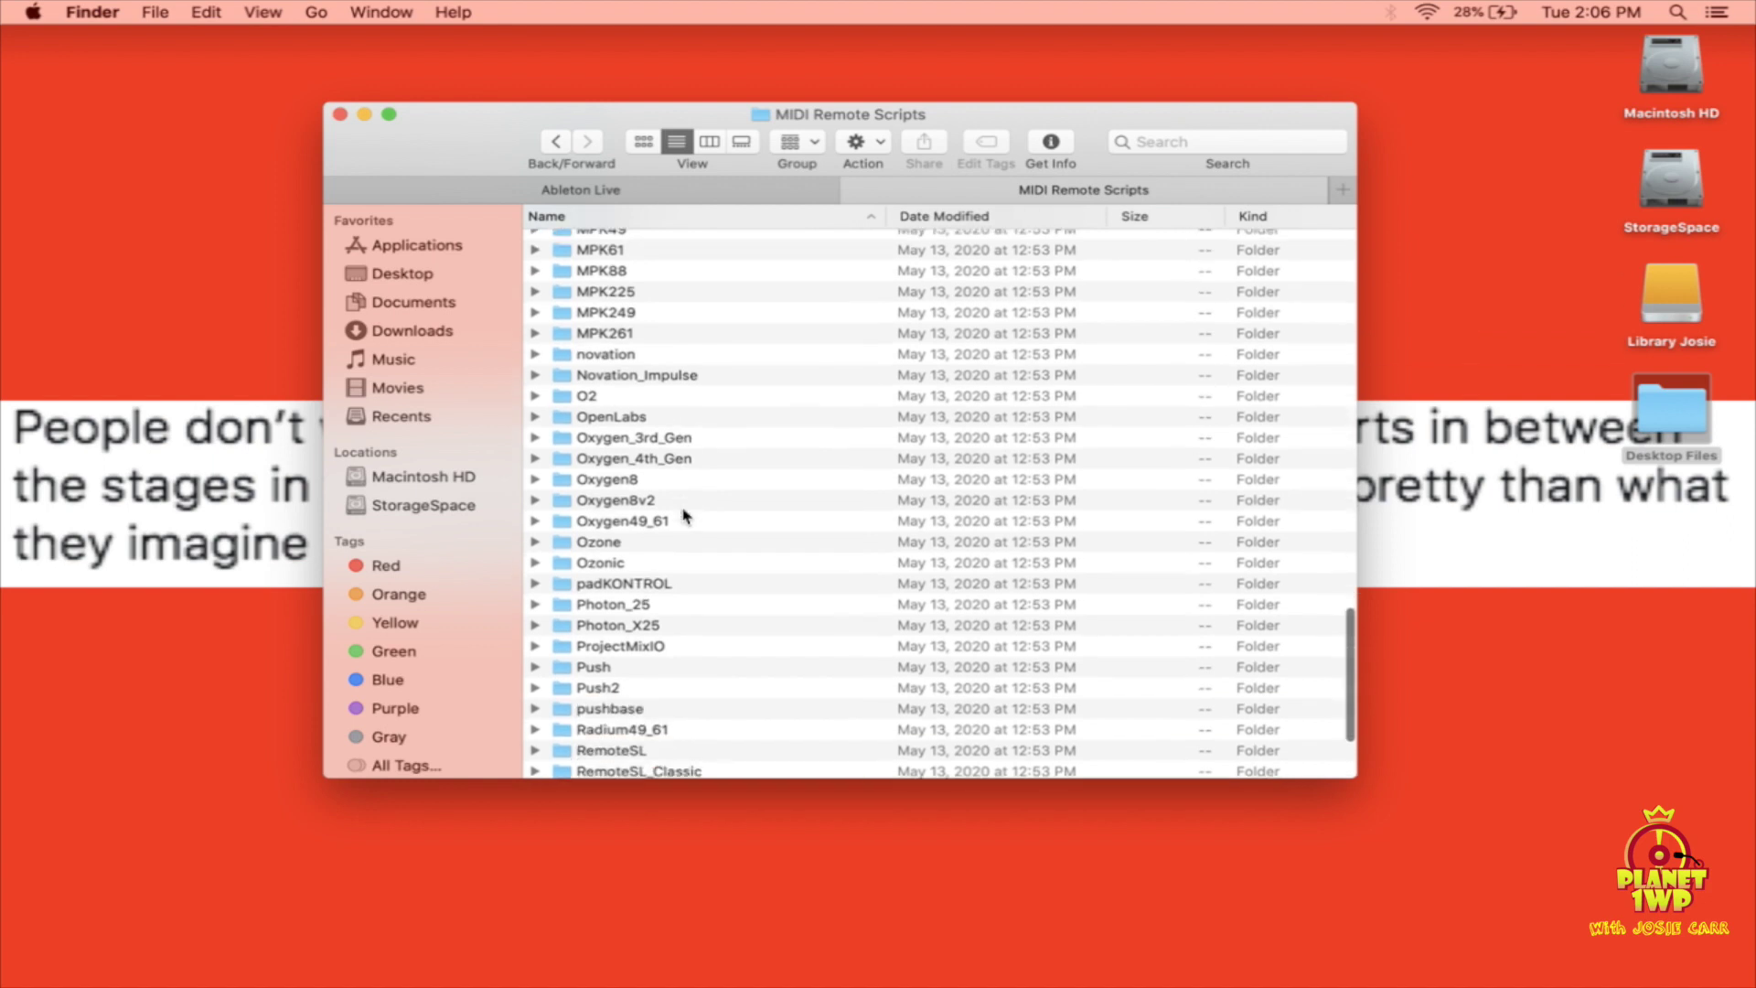
scroll(684, 514, up, 10)
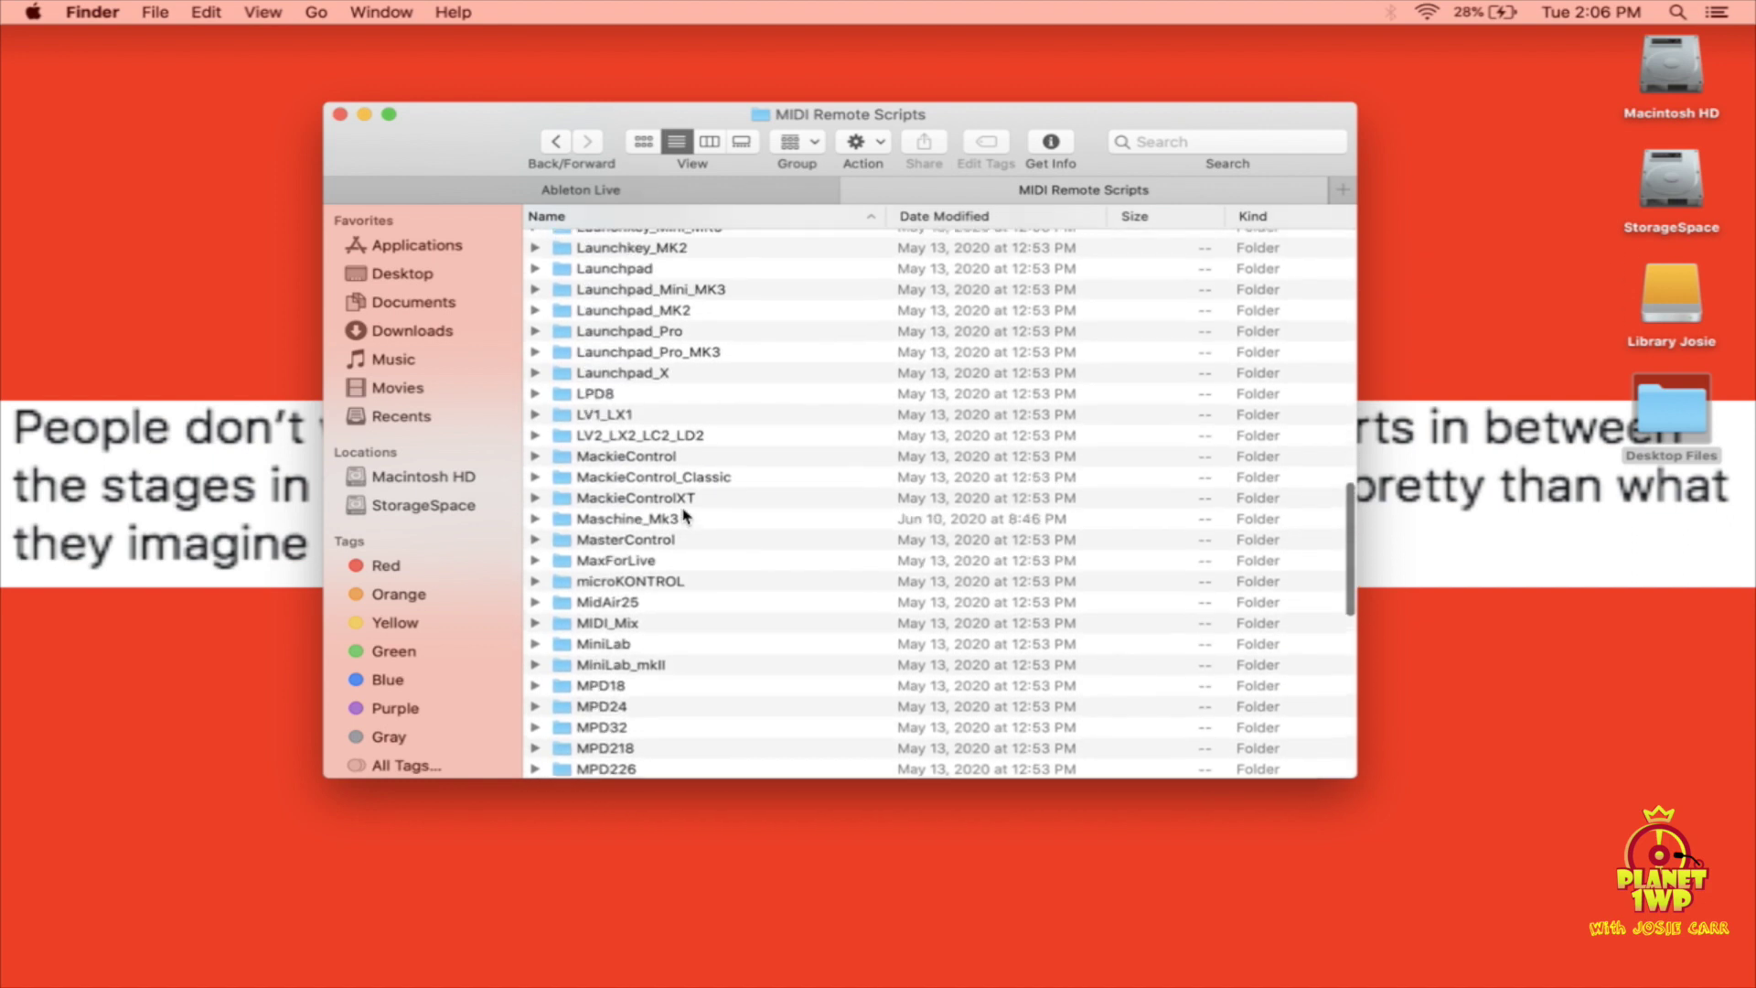
scroll(684, 515, up, 10)
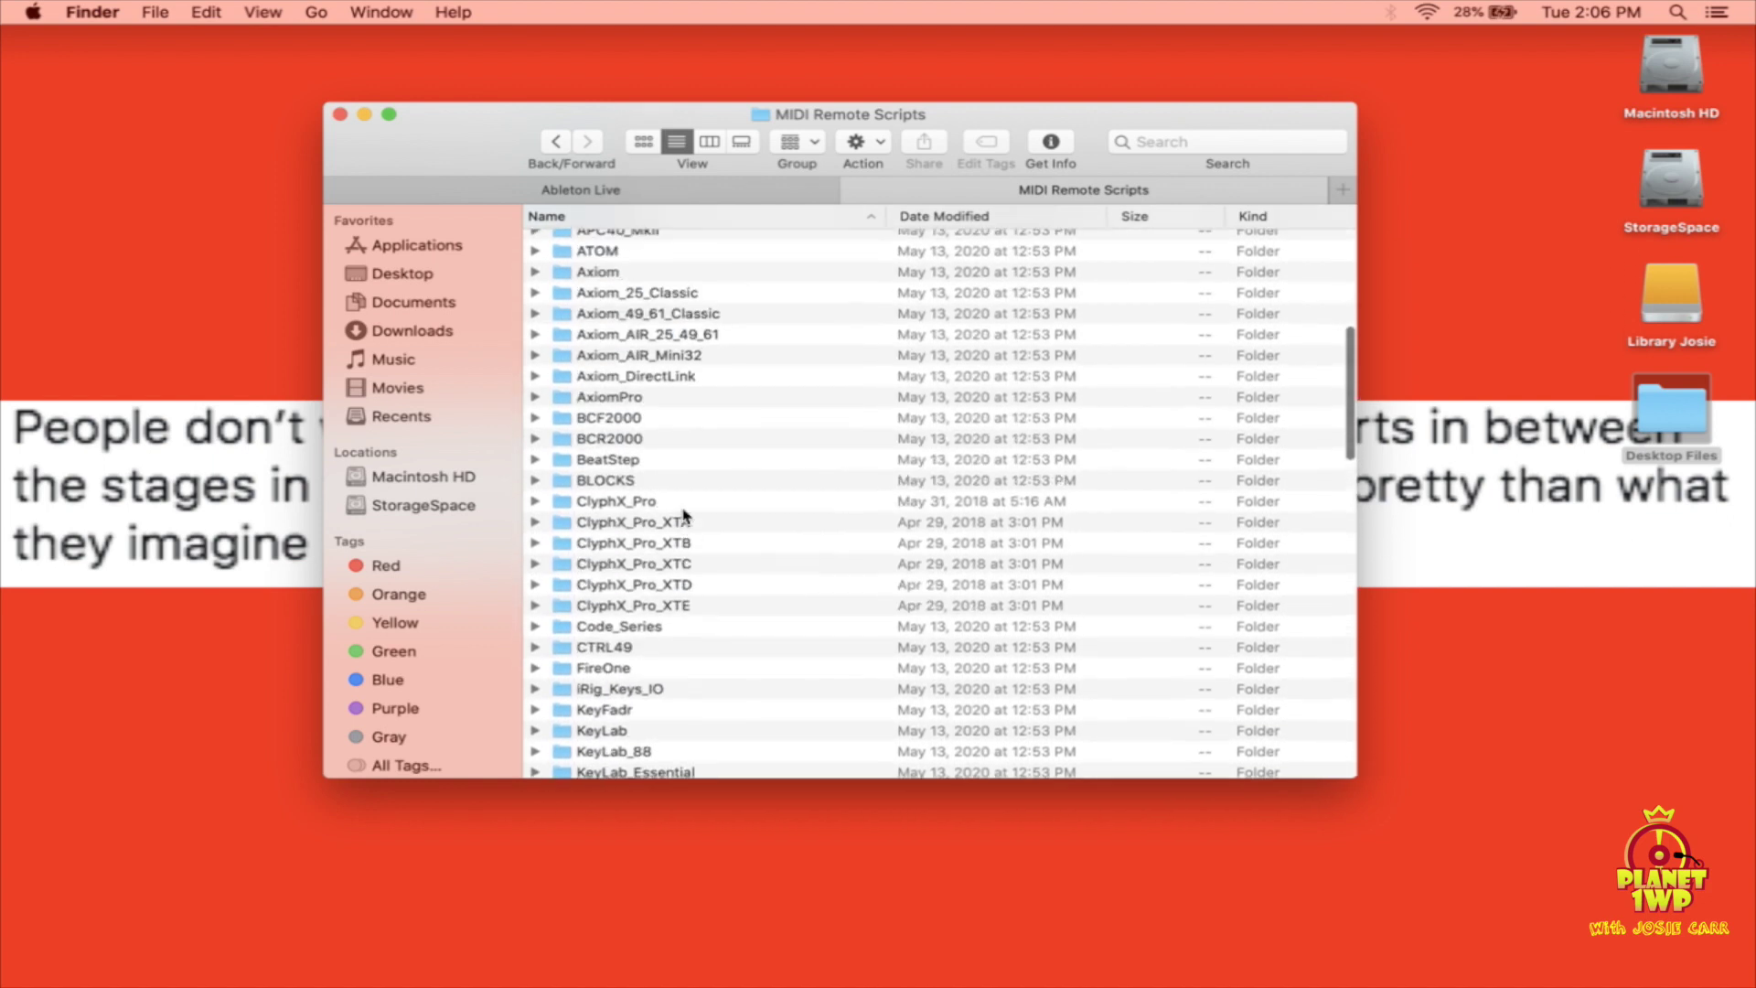
scroll(685, 515, down, 15)
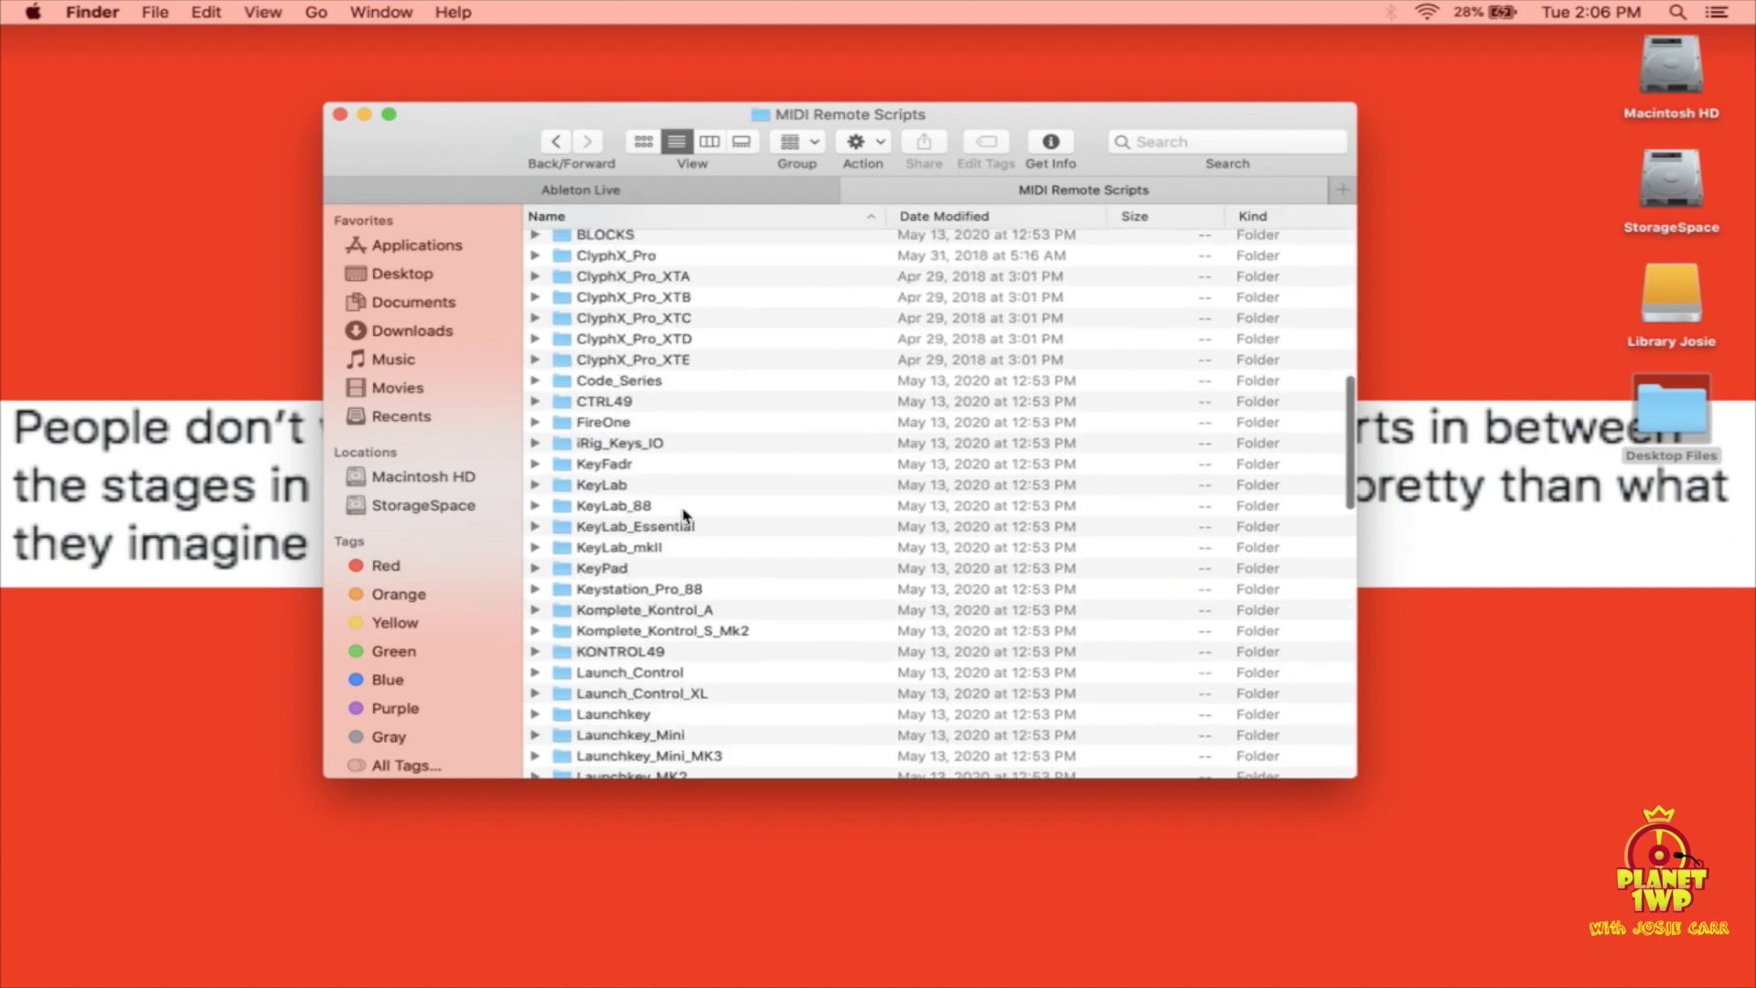
scroll(686, 510, down, 3)
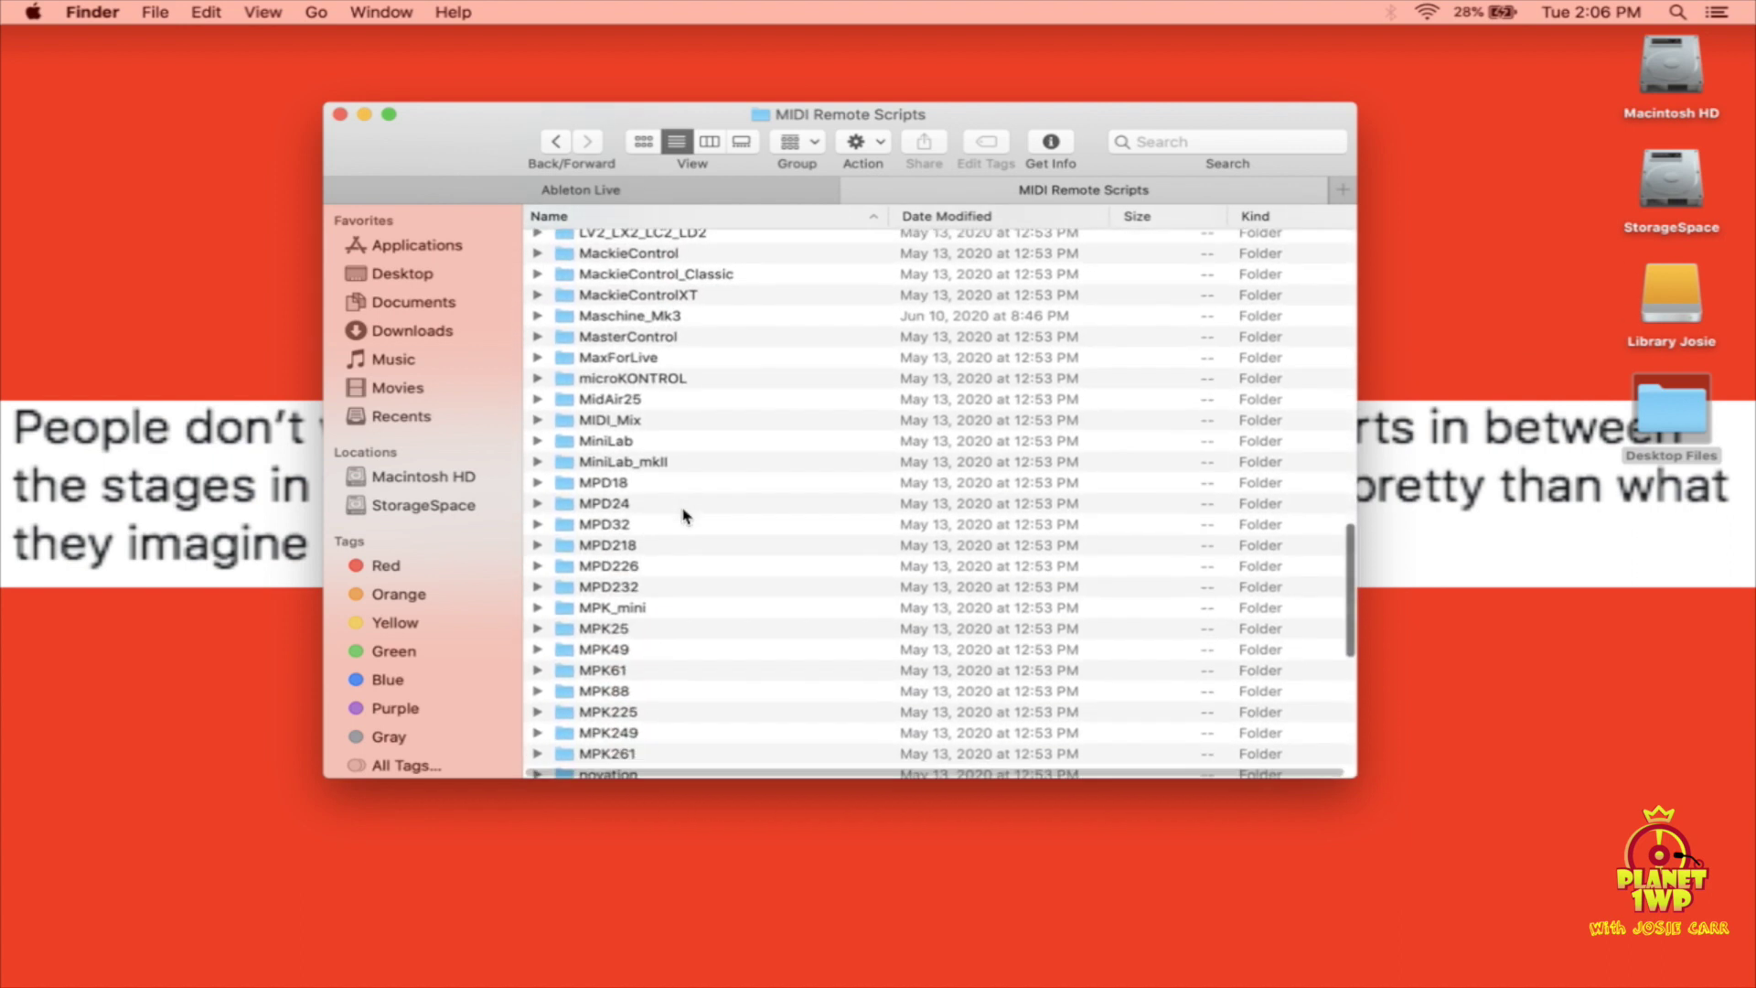
scroll(685, 509, up, 20)
click(983, 218)
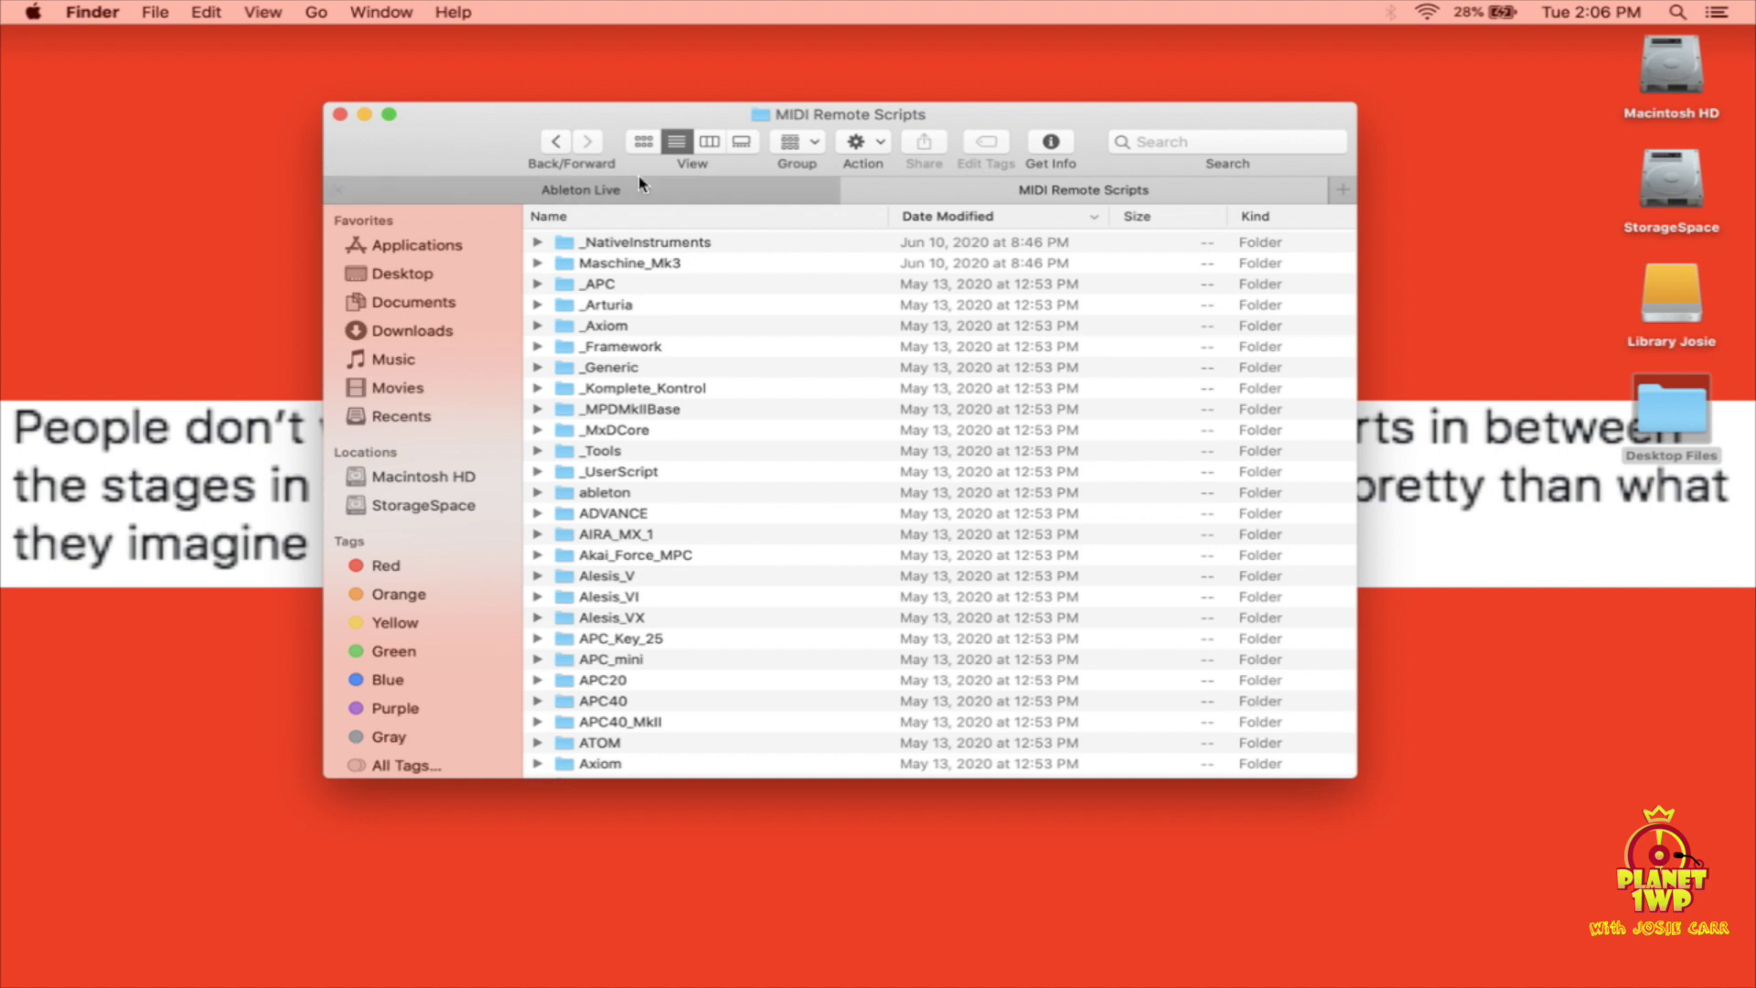
click(340, 114)
mouse_move(27, 663)
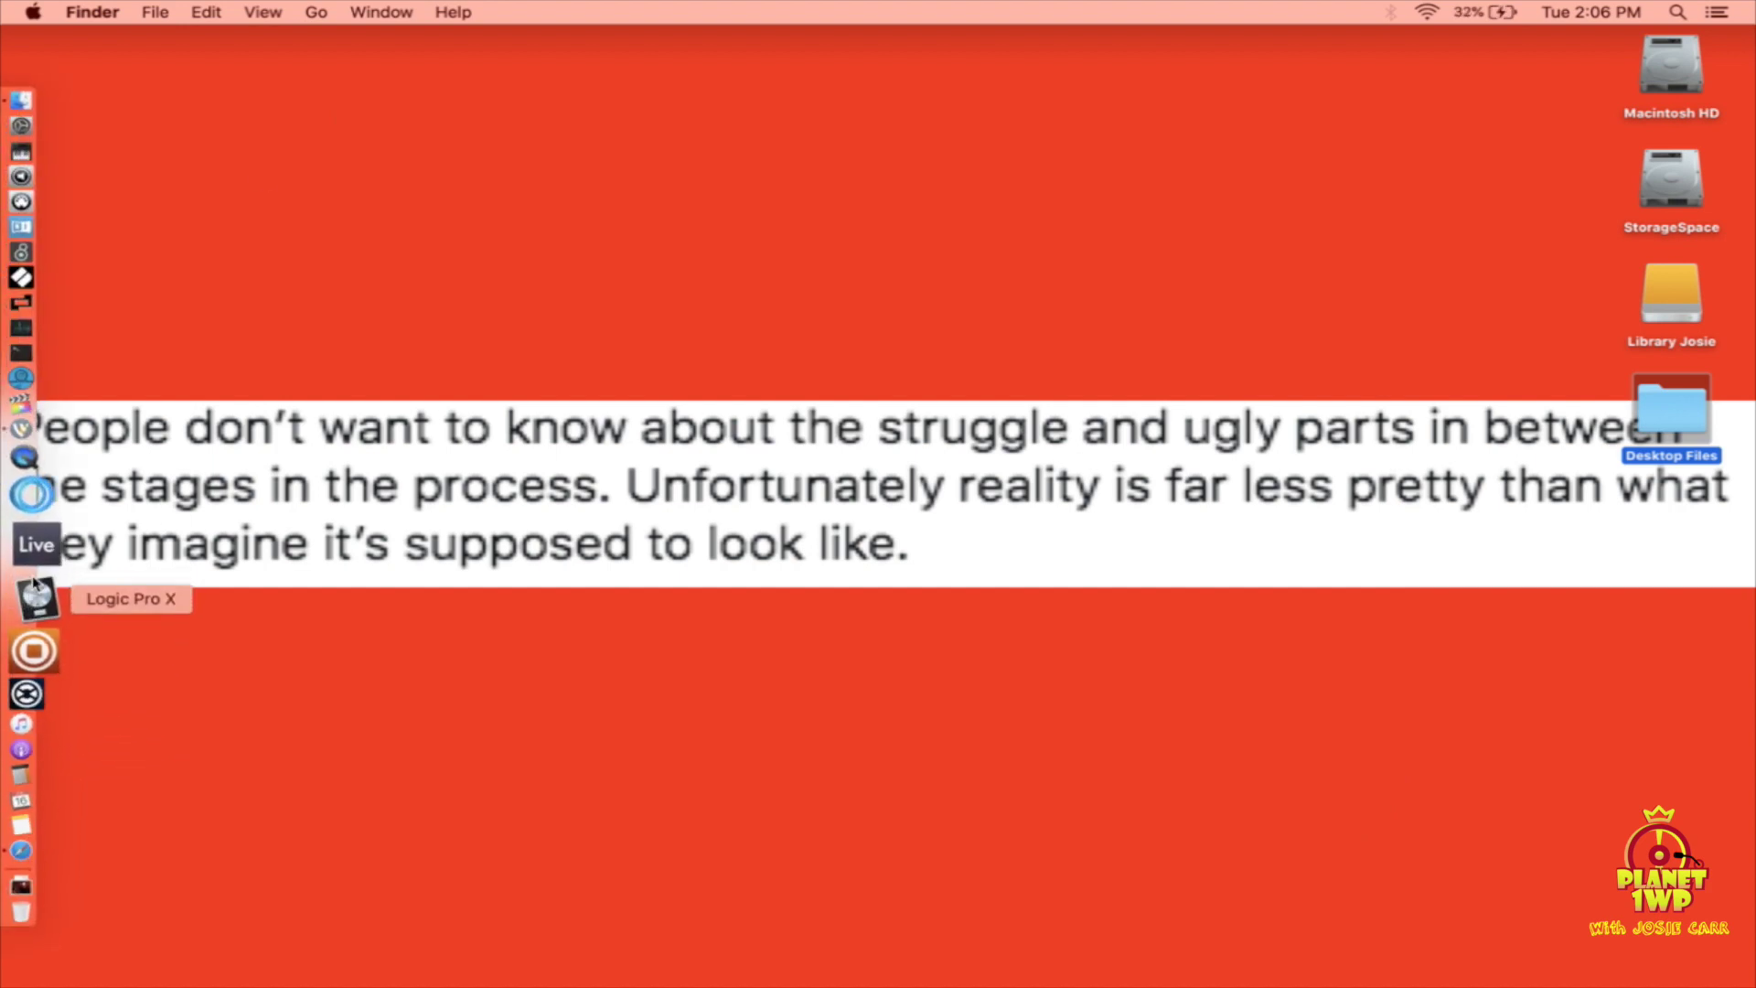
Launch Ableton Live 10 Suite from its Dock icon.
click(35, 571)
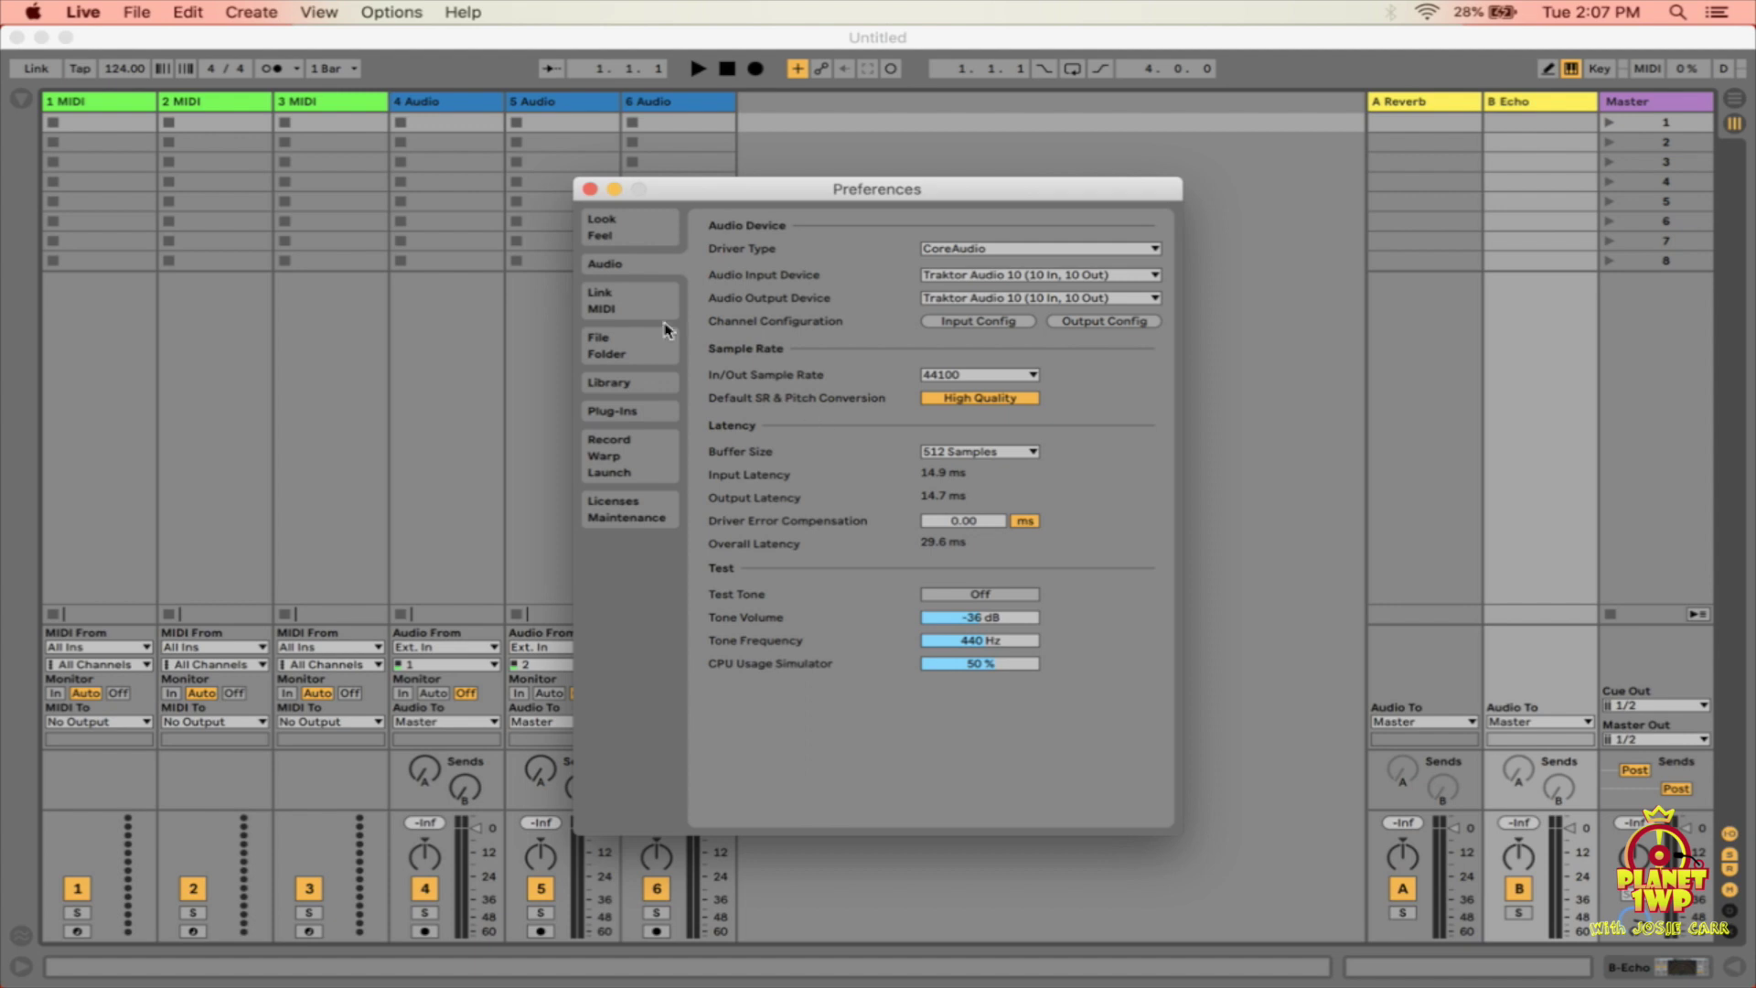
In Link/MIDI preferences, keep Maschine Mk3 as Control Surface 1 and close Preferences.
click(627, 308)
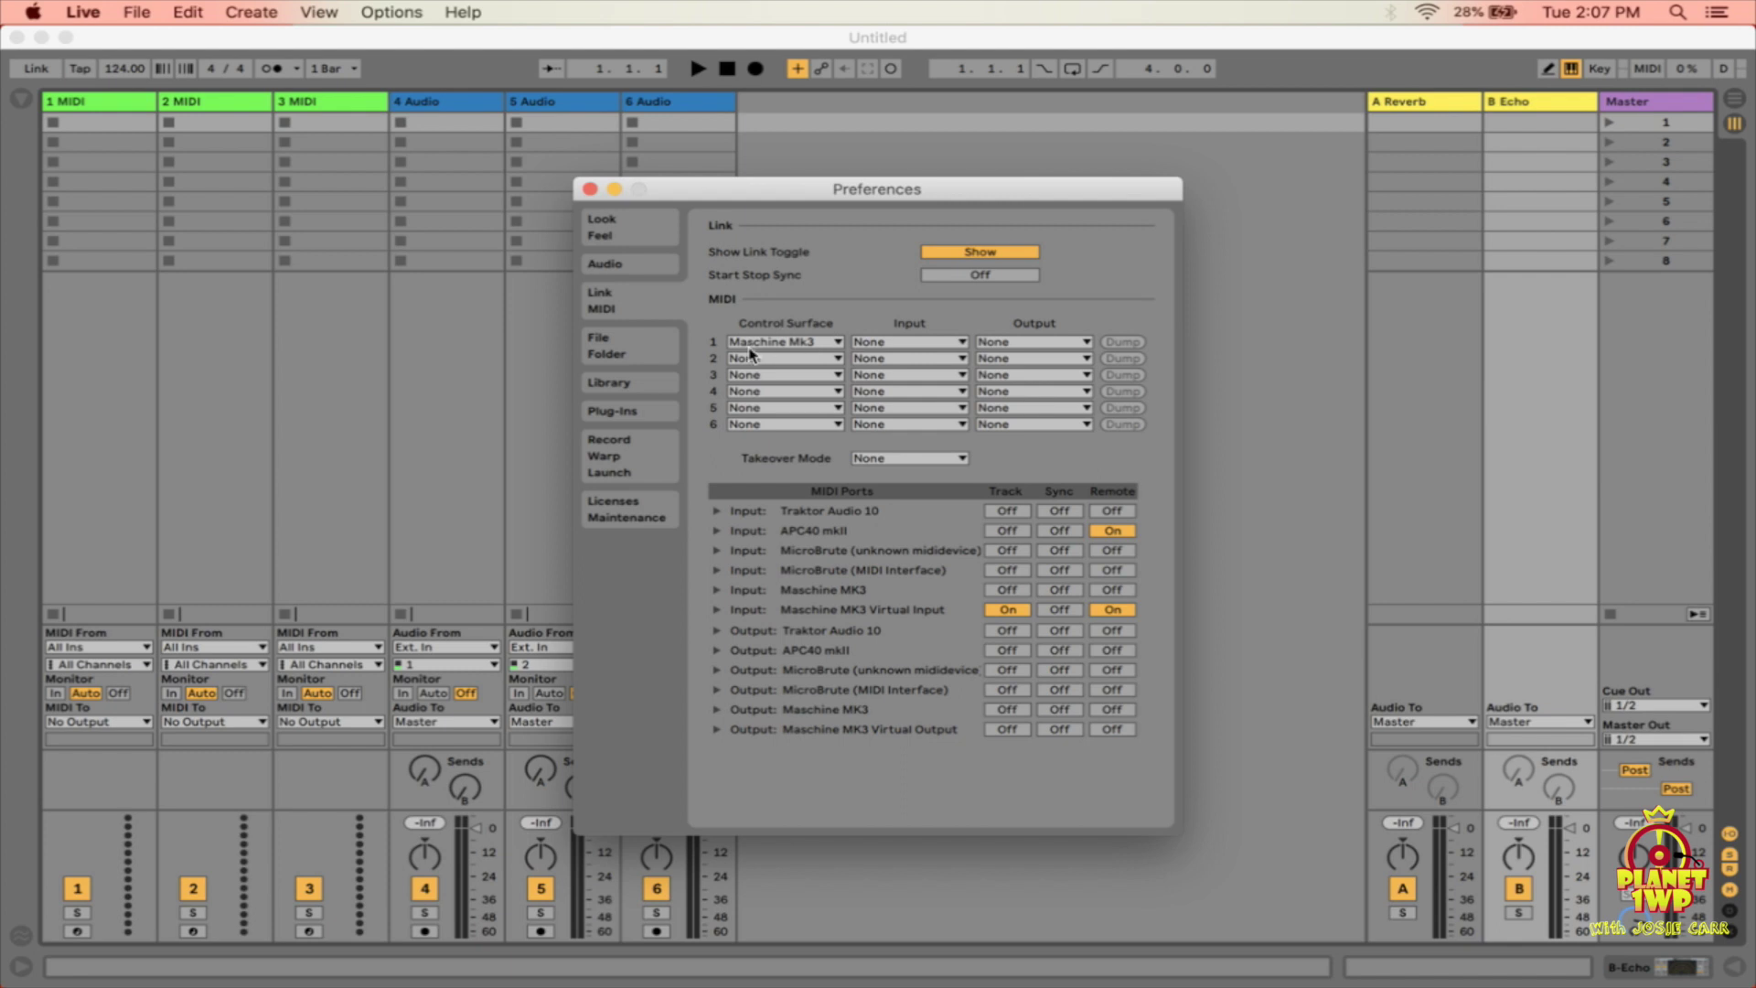
click(836, 343)
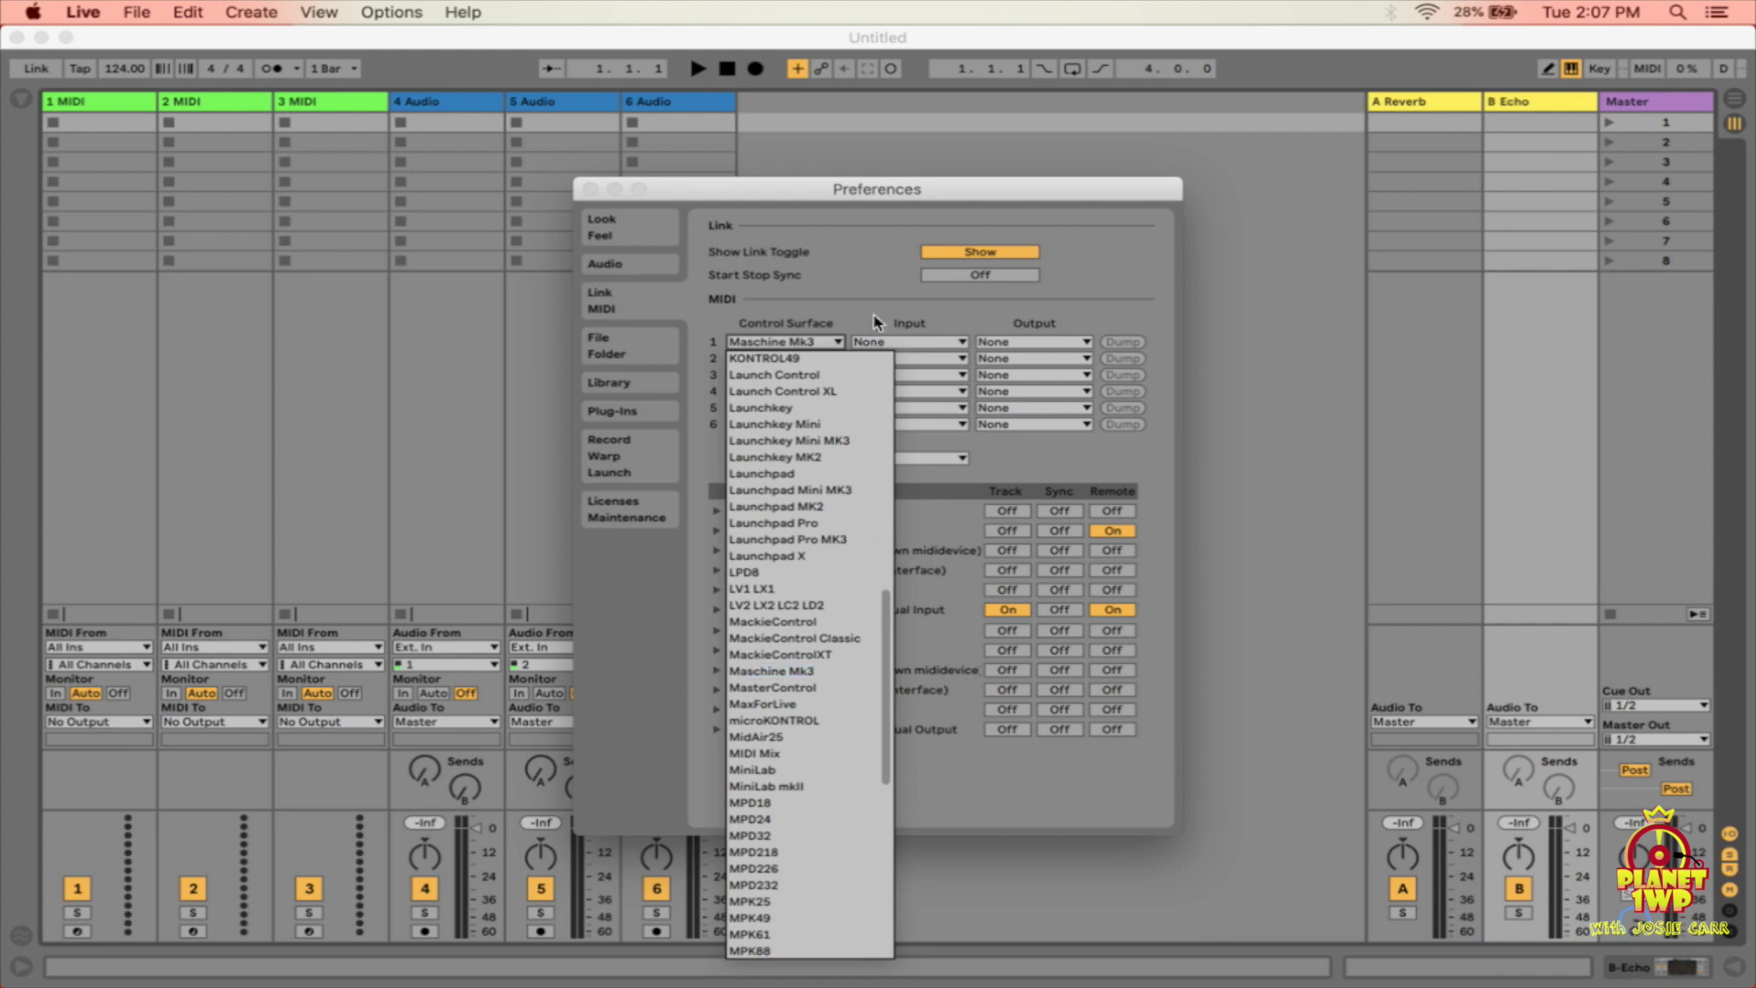
click(848, 672)
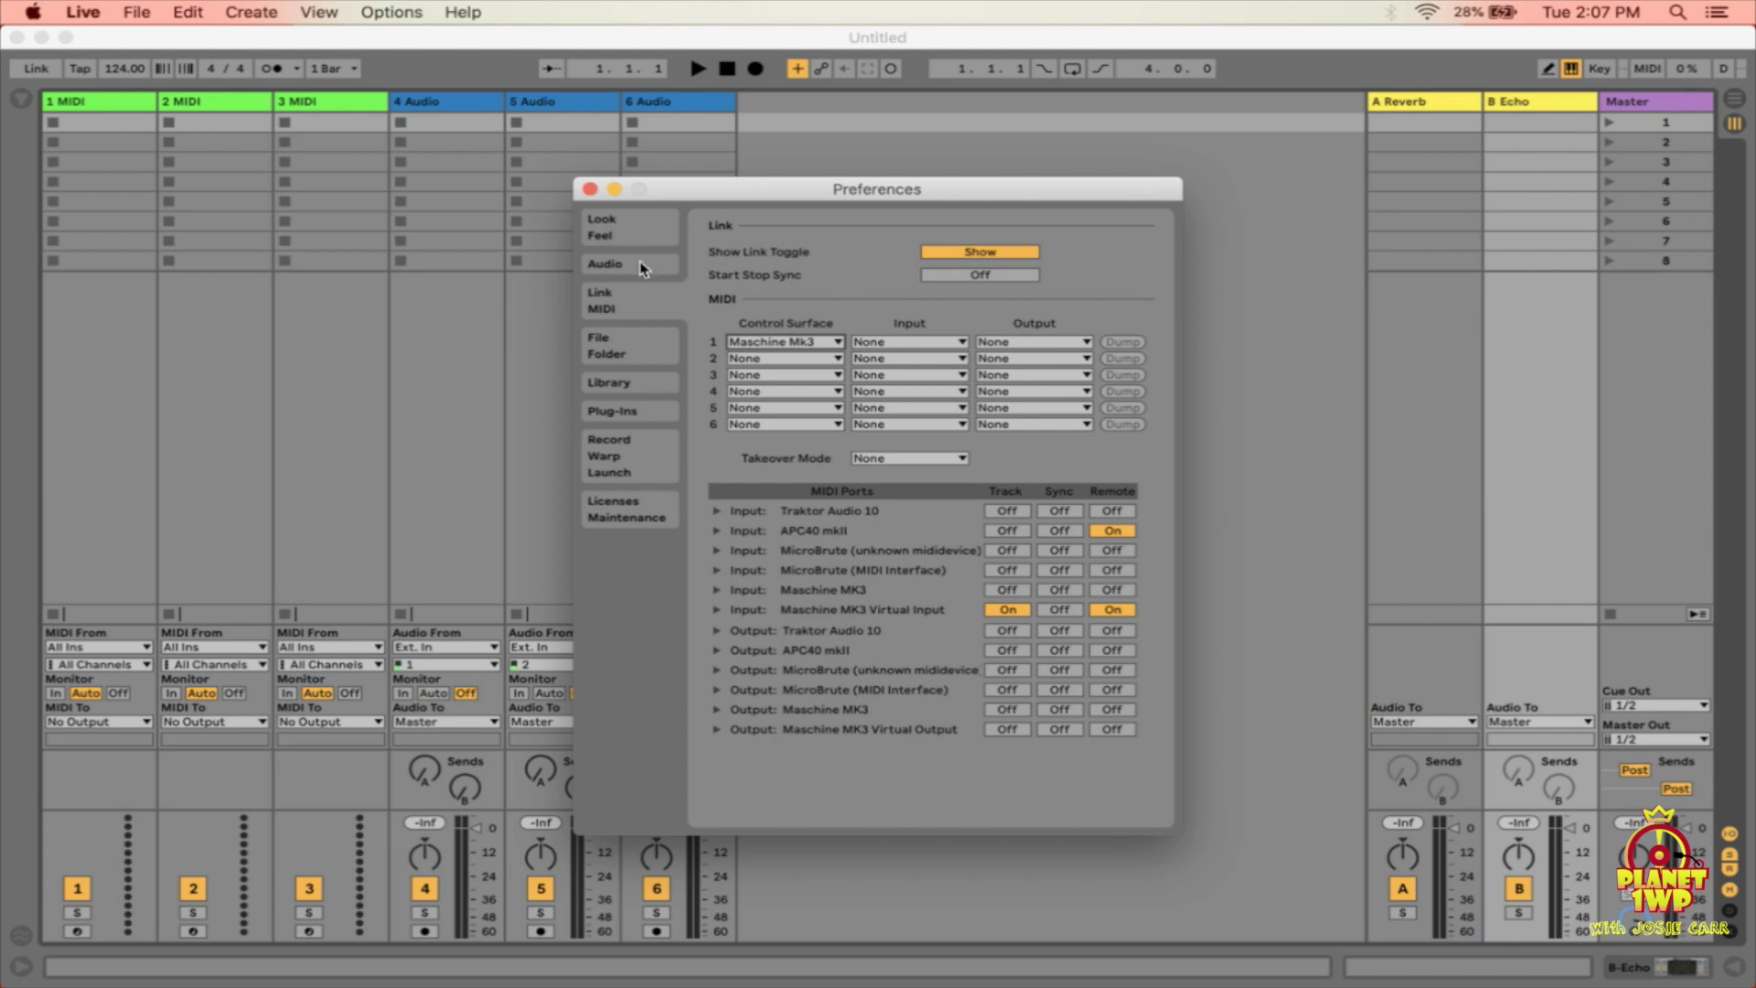
click(590, 189)
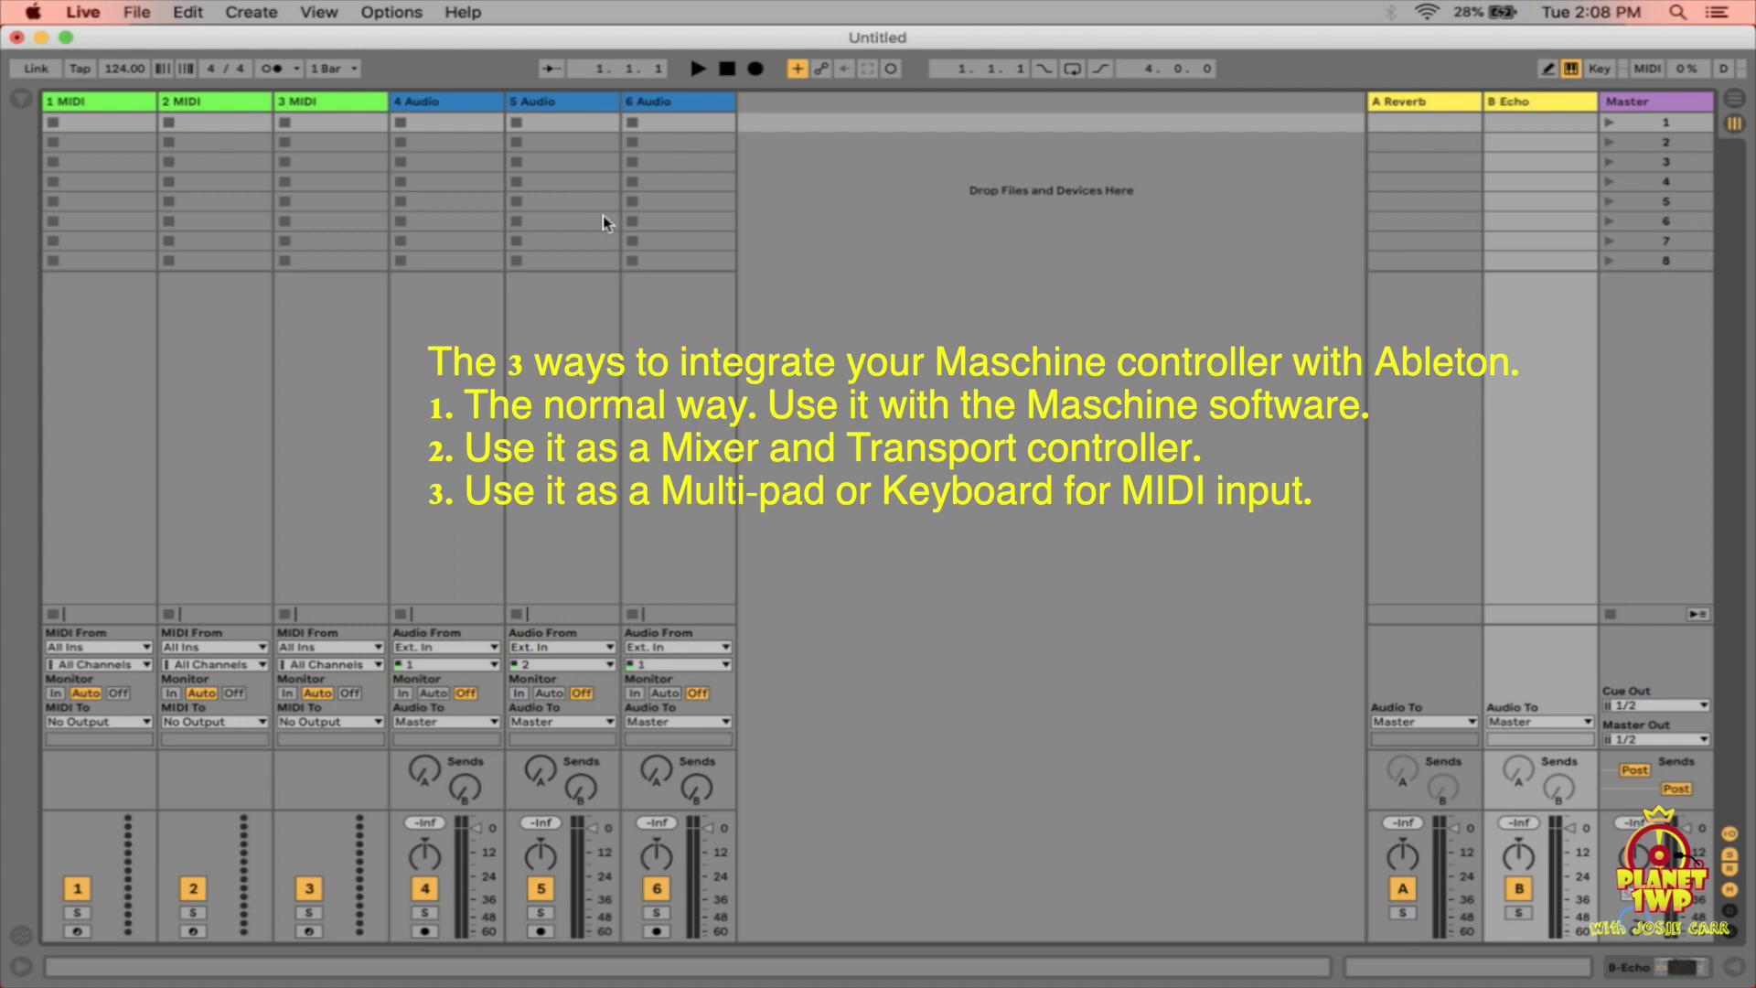
Select the 5 Audio track's devices and show the Browser with the Instruments category.
double_click(601, 215)
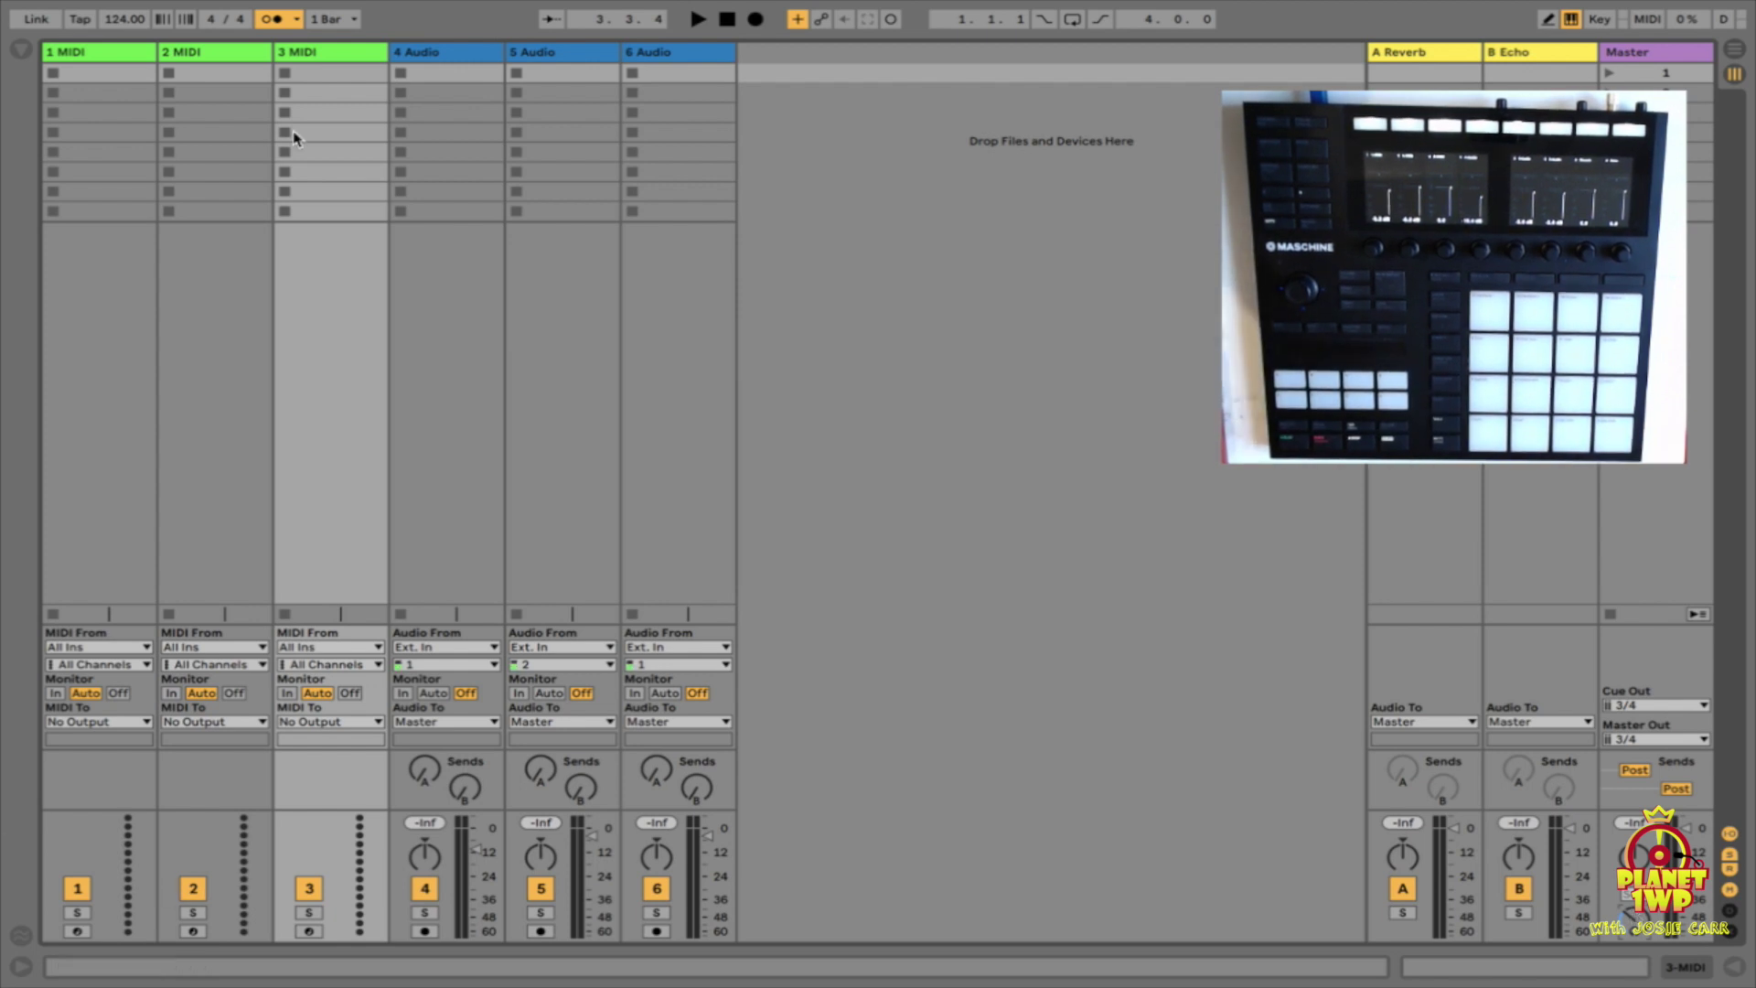
key(super+alt+b)
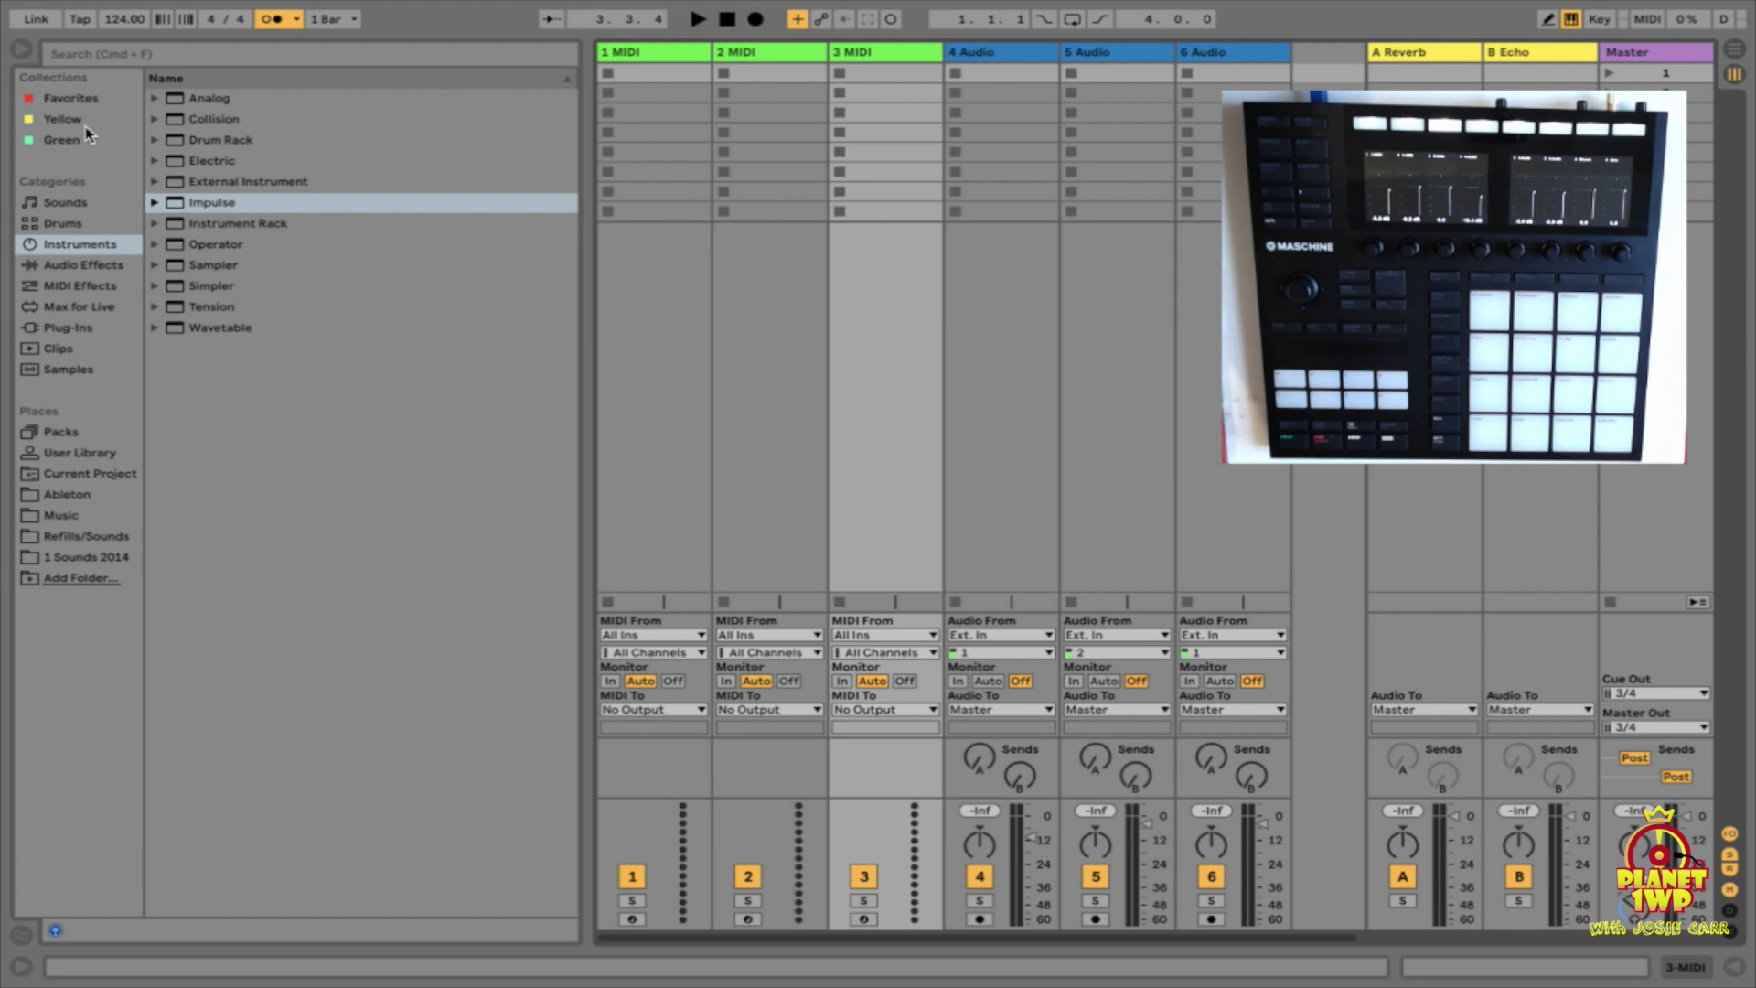
Drag Maschine 2 from Favorites onto MIDI track 1 and open its plugin window, moved aside.
click(84, 98)
drag(200, 121, 638, 52)
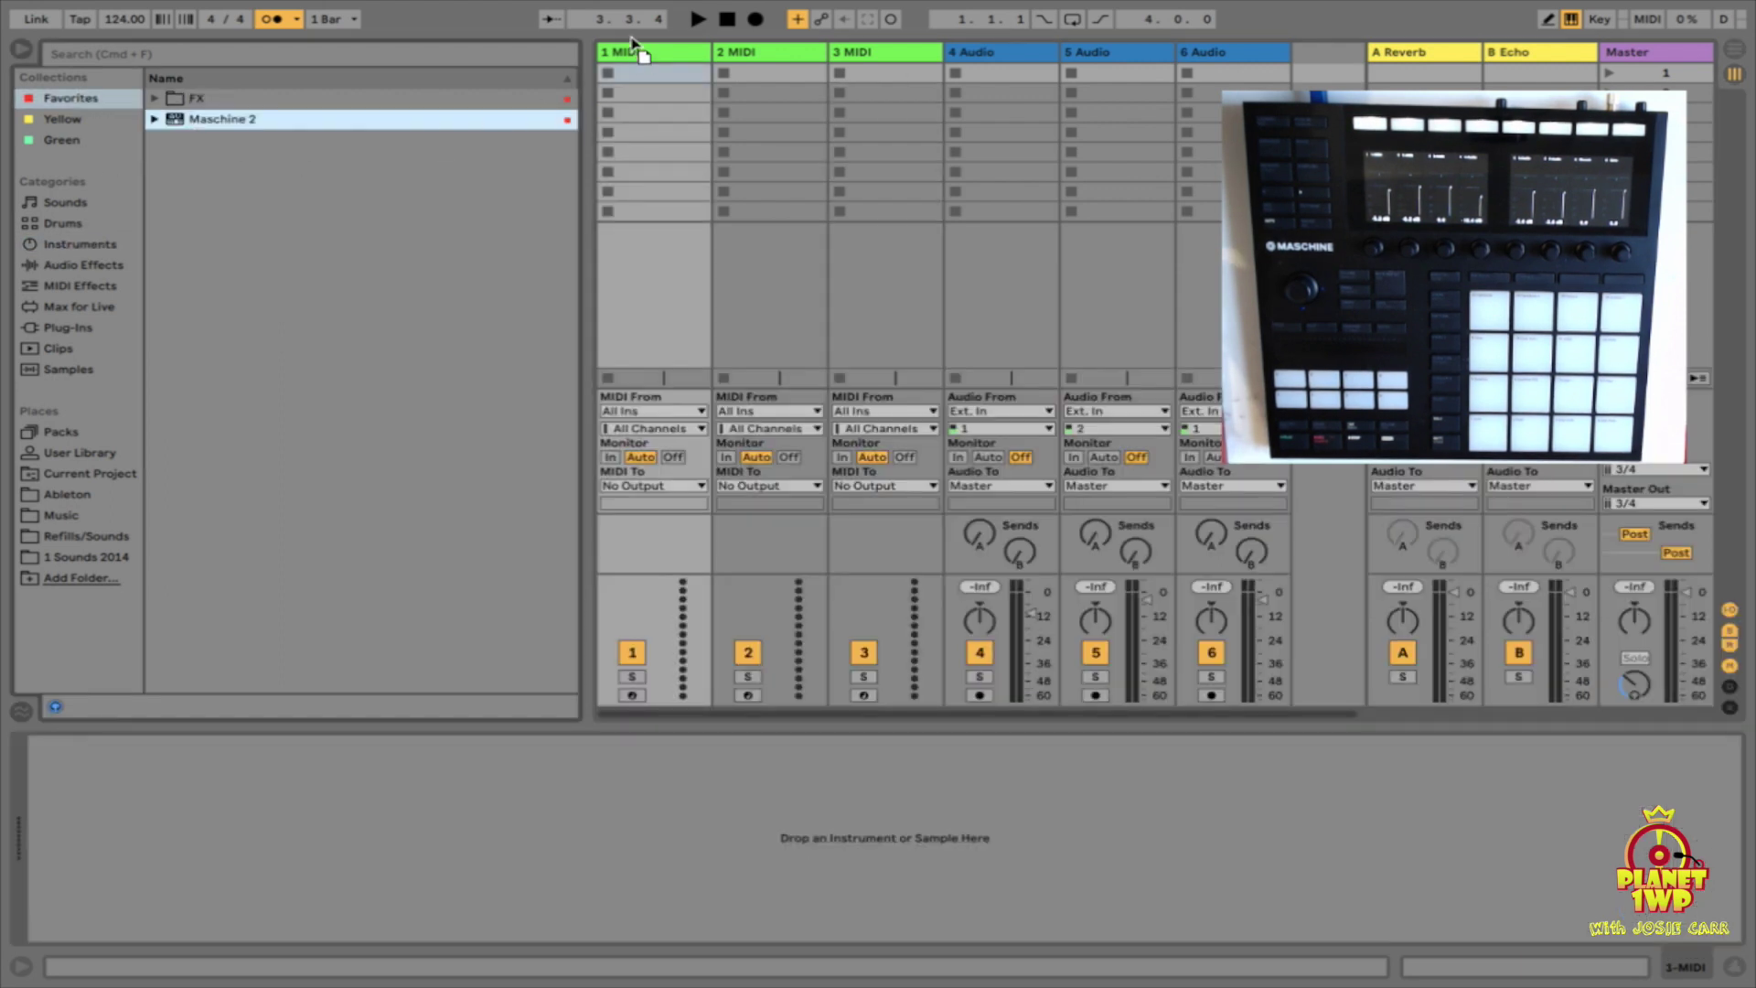
click(22, 49)
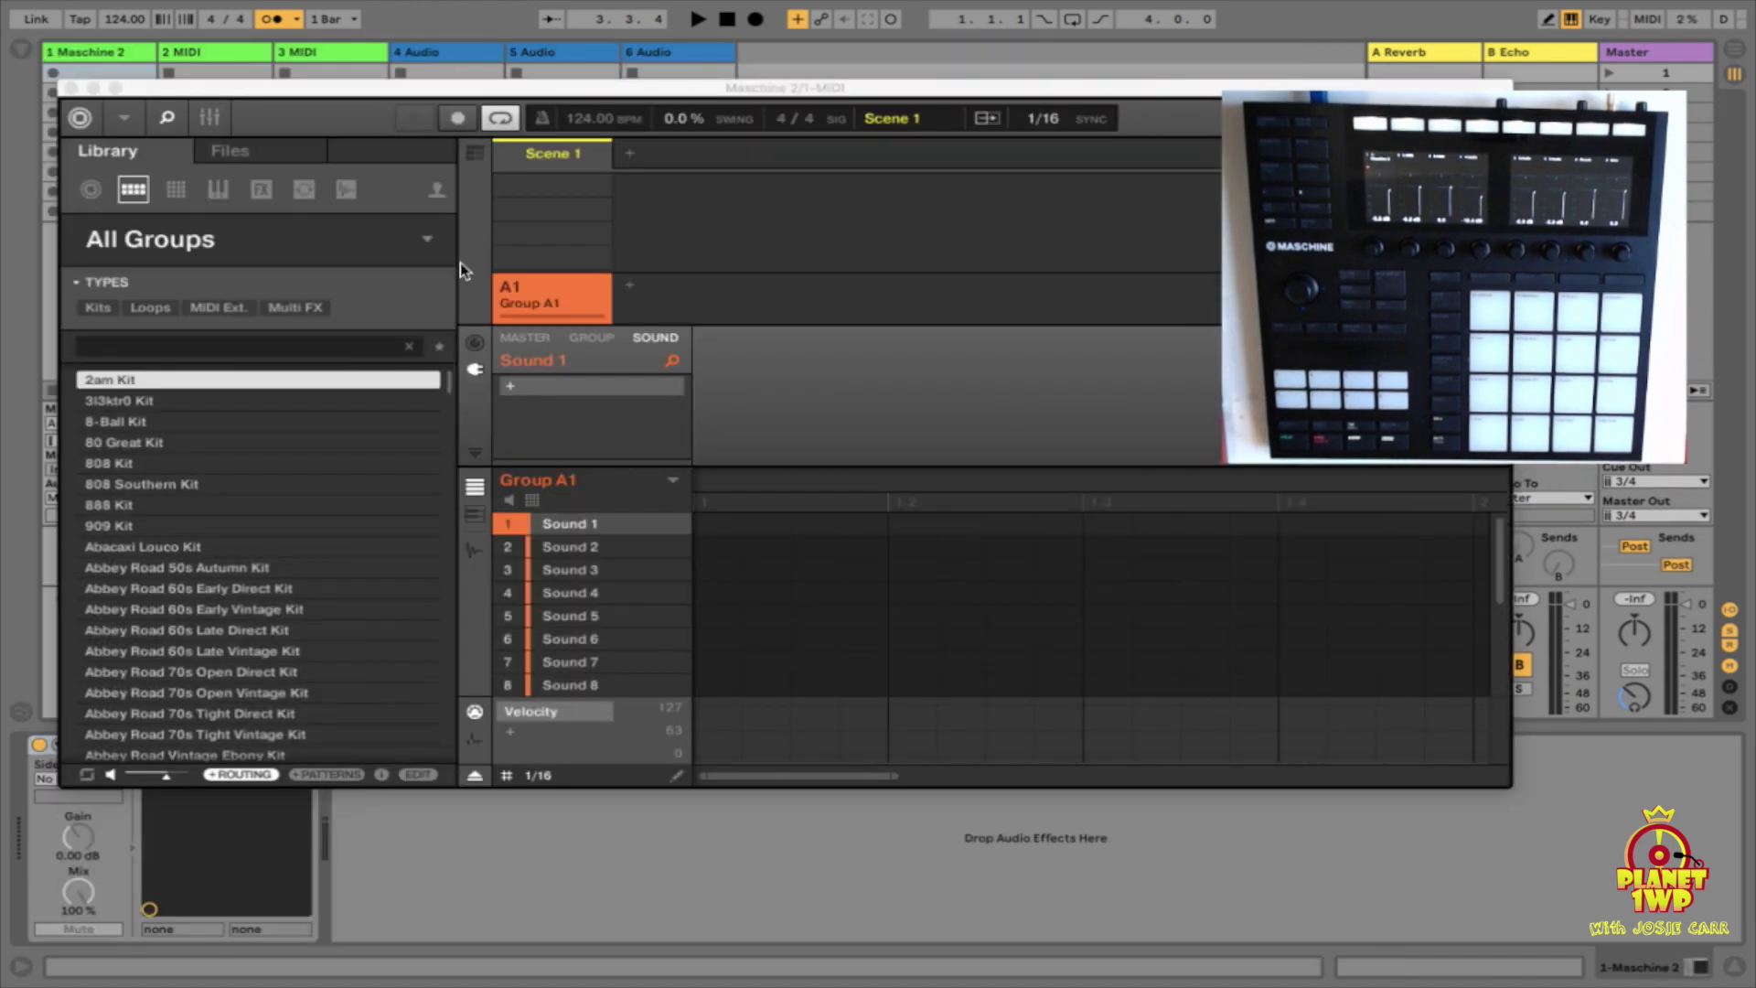
drag(968, 88, 1205, 96)
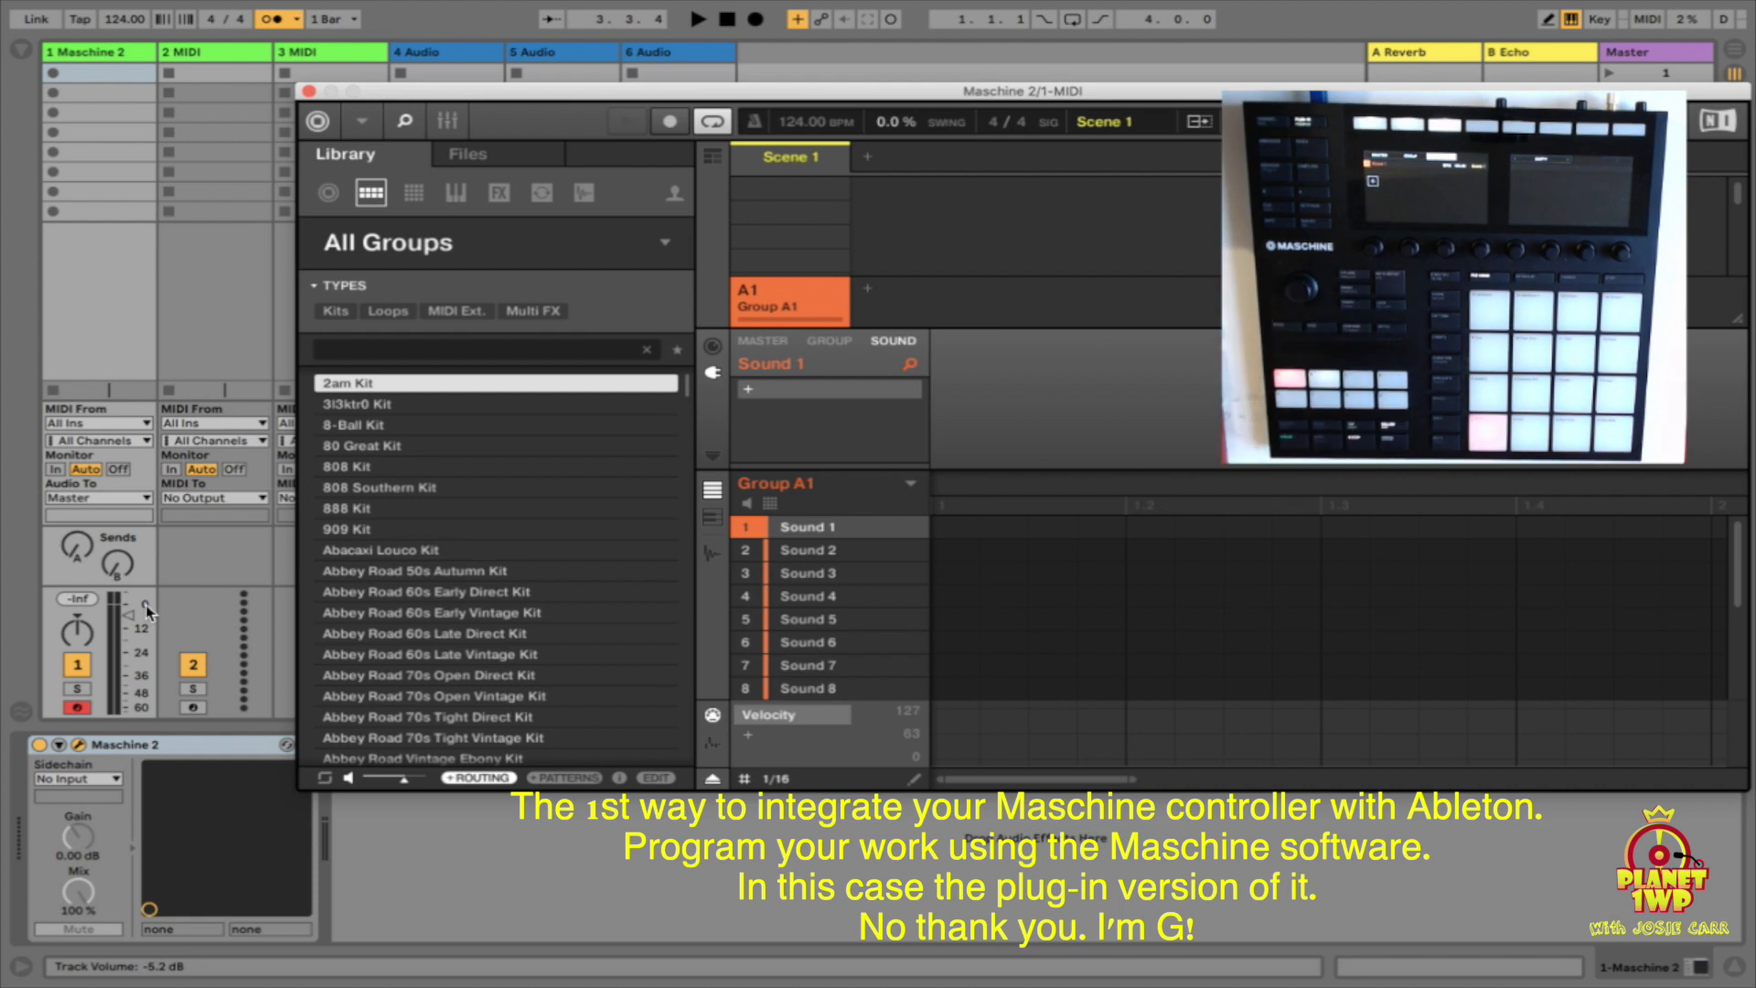
Lower the Maschine track's volume fader and bring the Maschine 2 window back to front.
drag(144, 612, 129, 631)
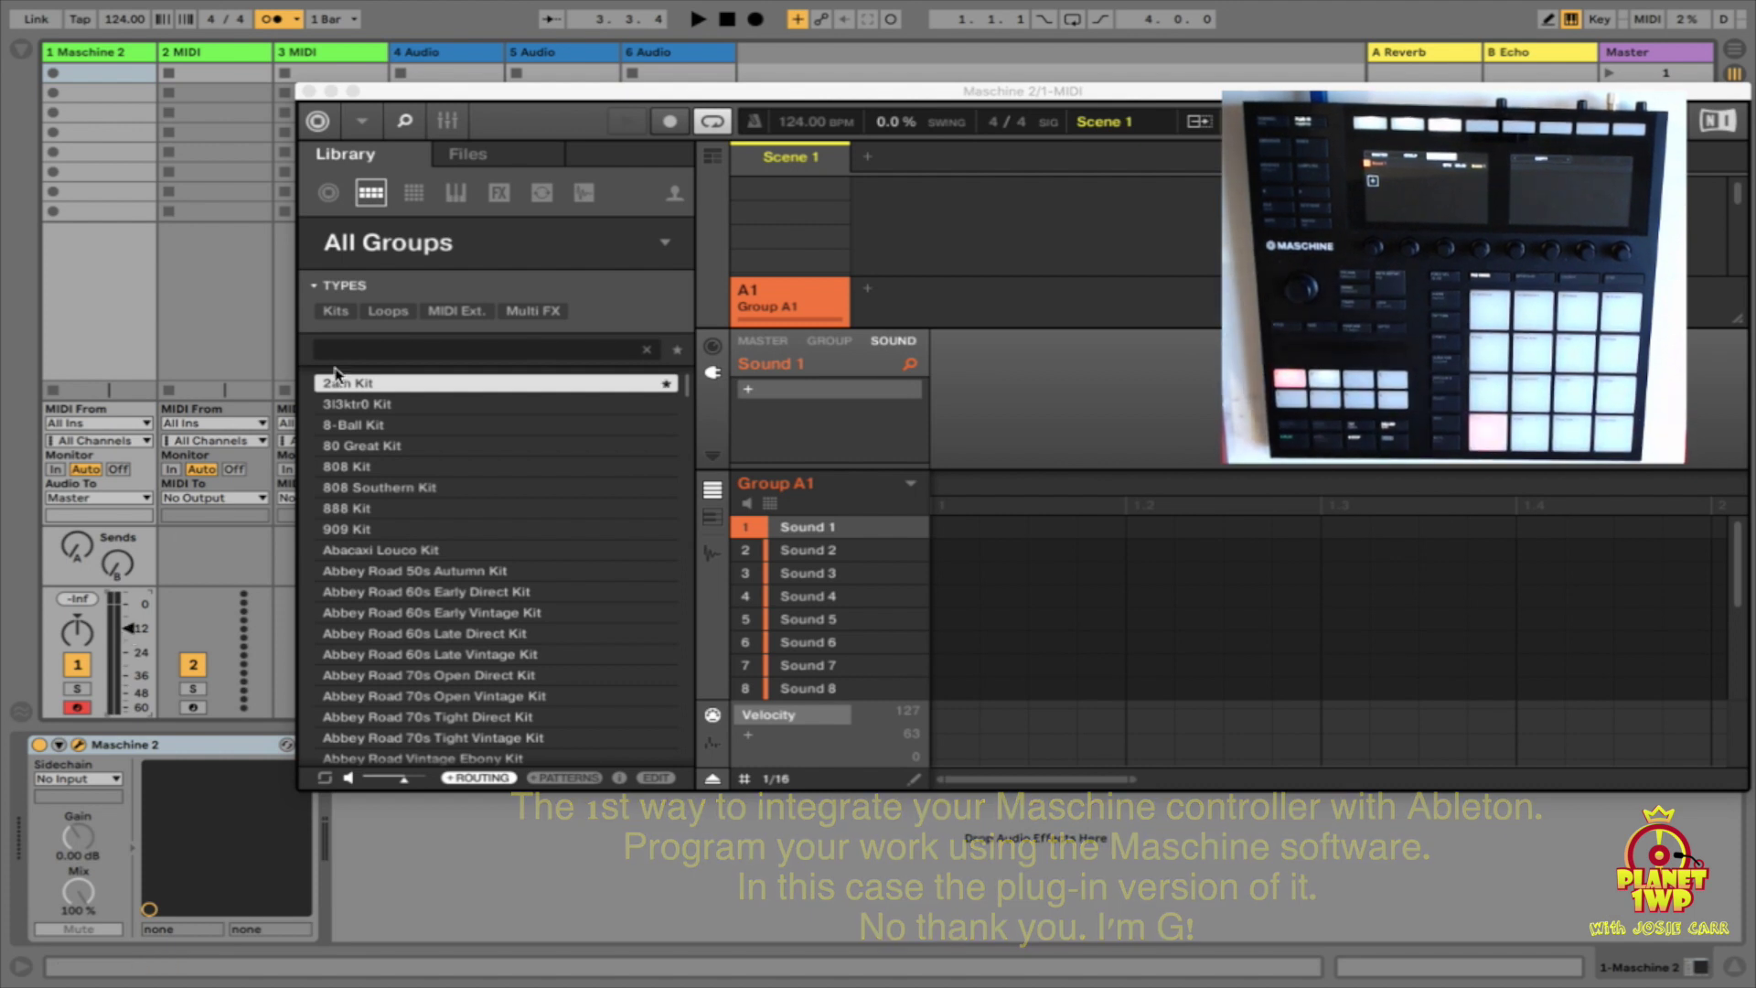
drag(448, 95, 448, 100)
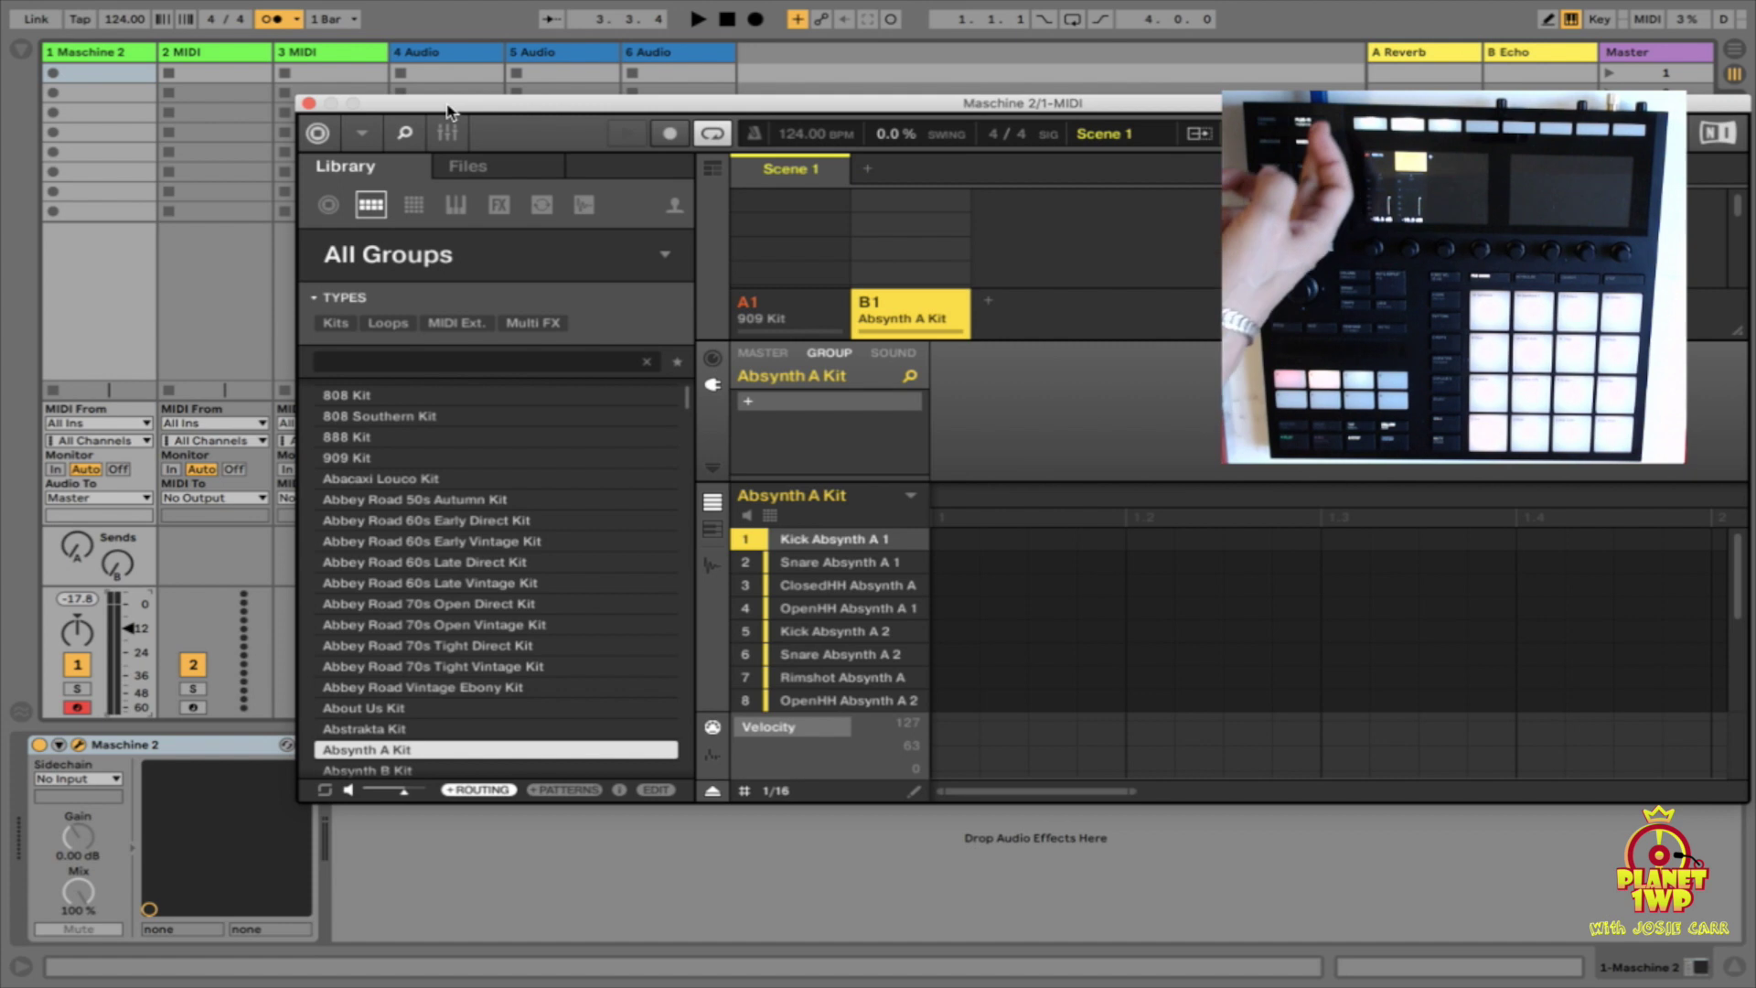
Close the Maschine 2 plugin window, leaving the device on track 1.
click(308, 102)
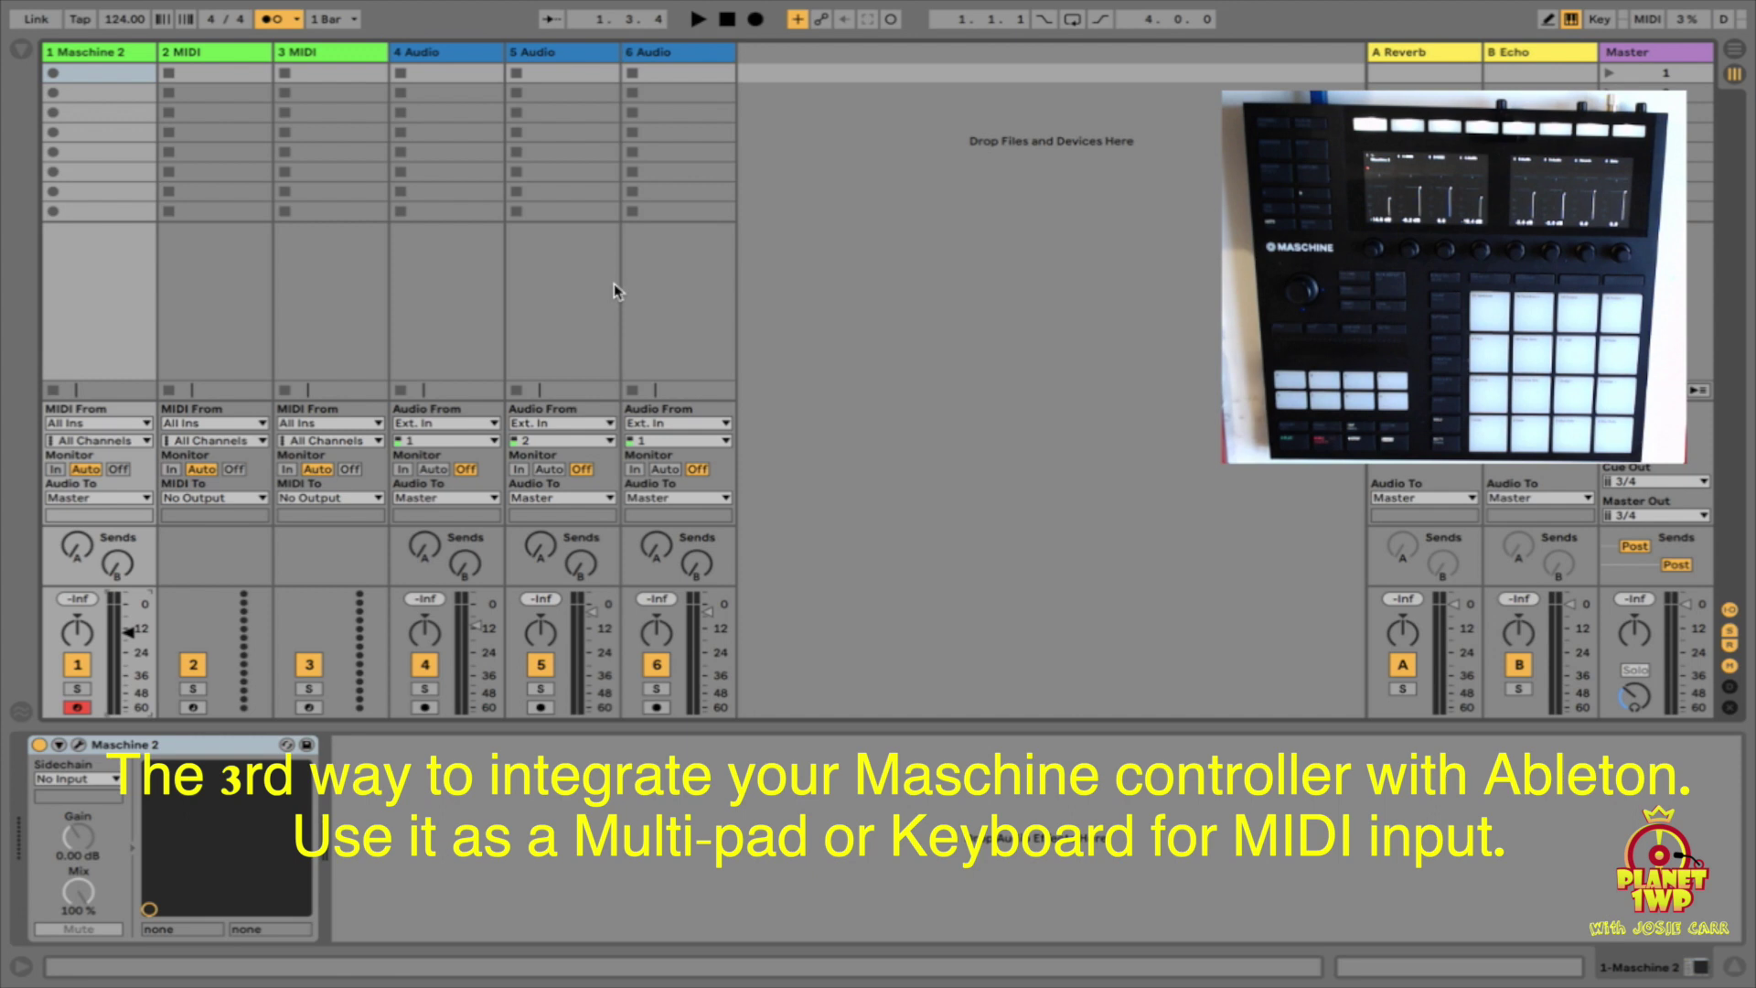
Open Preferences with Cmd+comma to set Maschine MK3 as control surface with Track and Remote on.
key(super+comma)
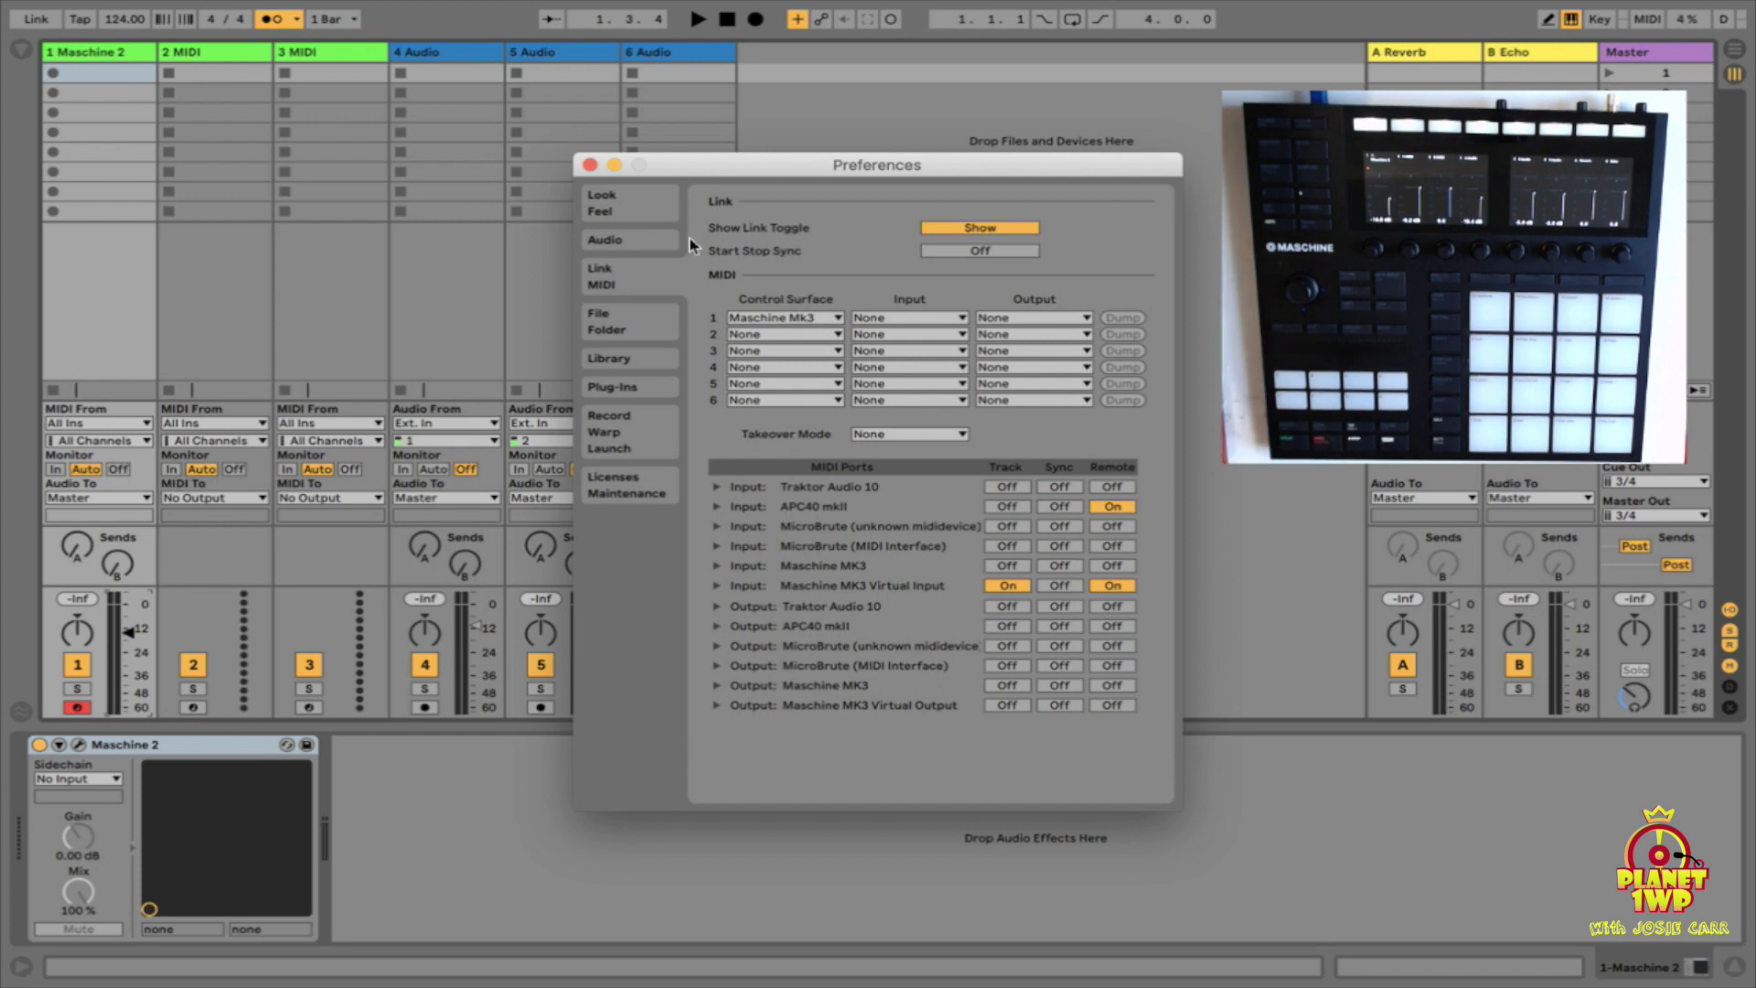
Add the 707 Core Kit from the Browser's Drums as track 7 and lower its volume.
click(588, 166)
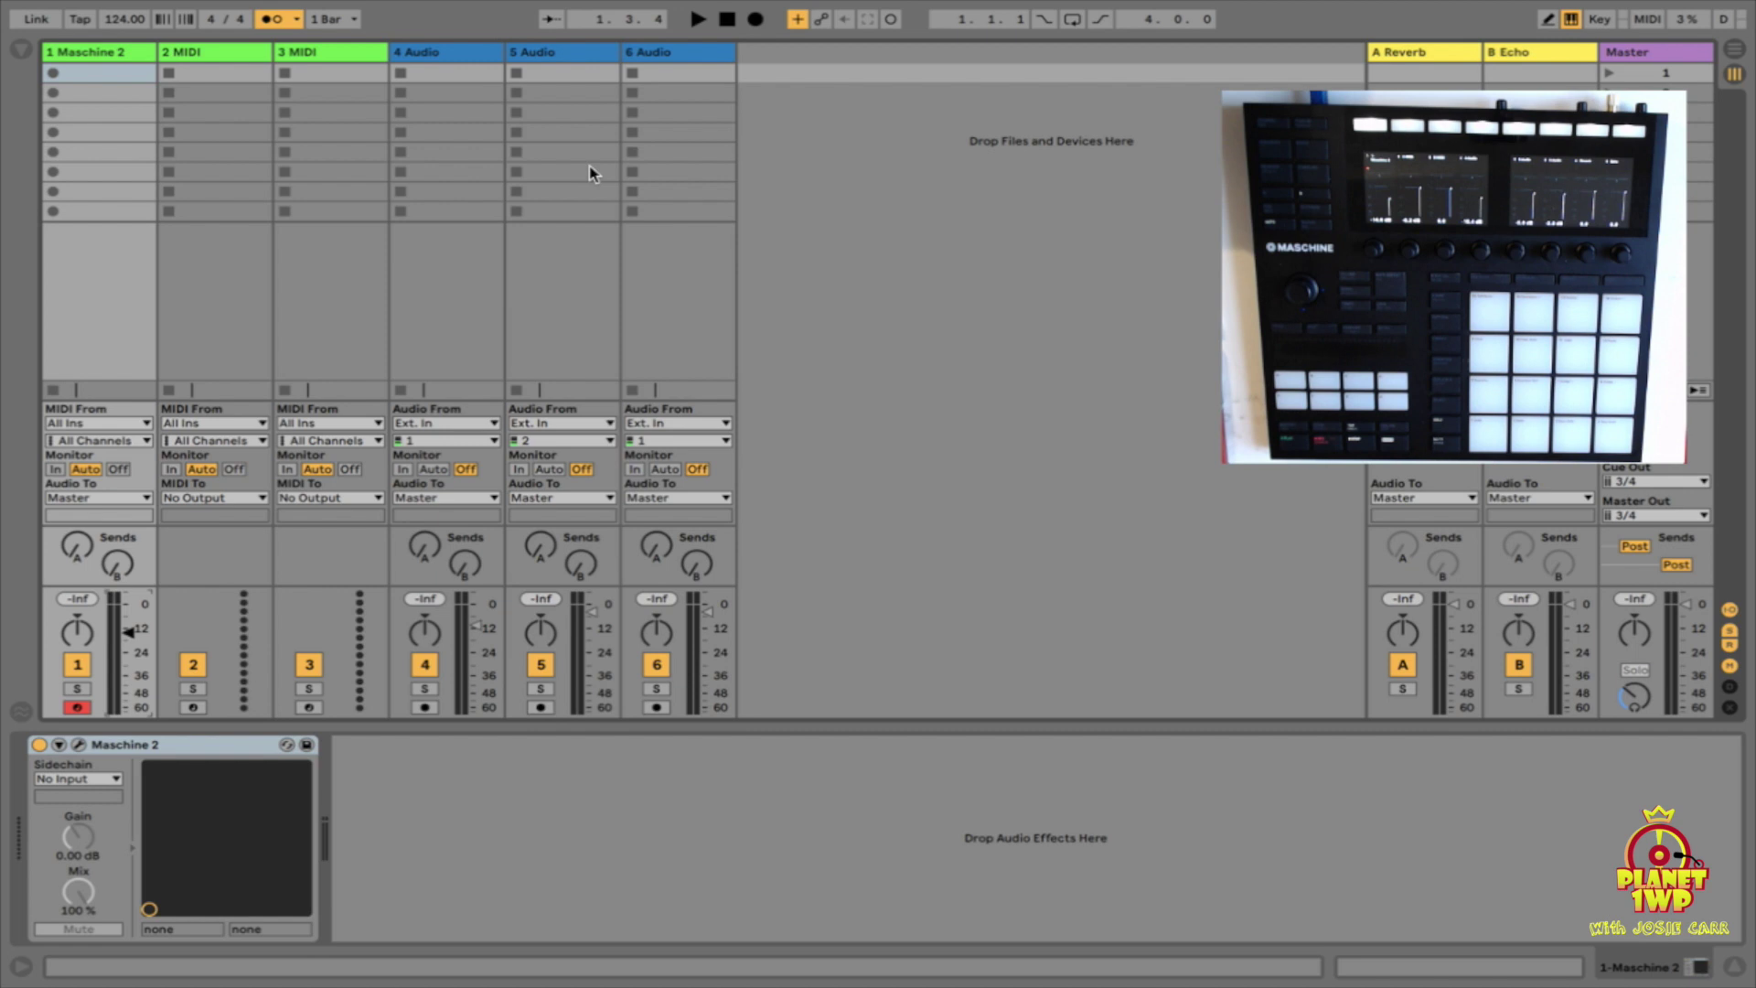
mouse_move(38, 41)
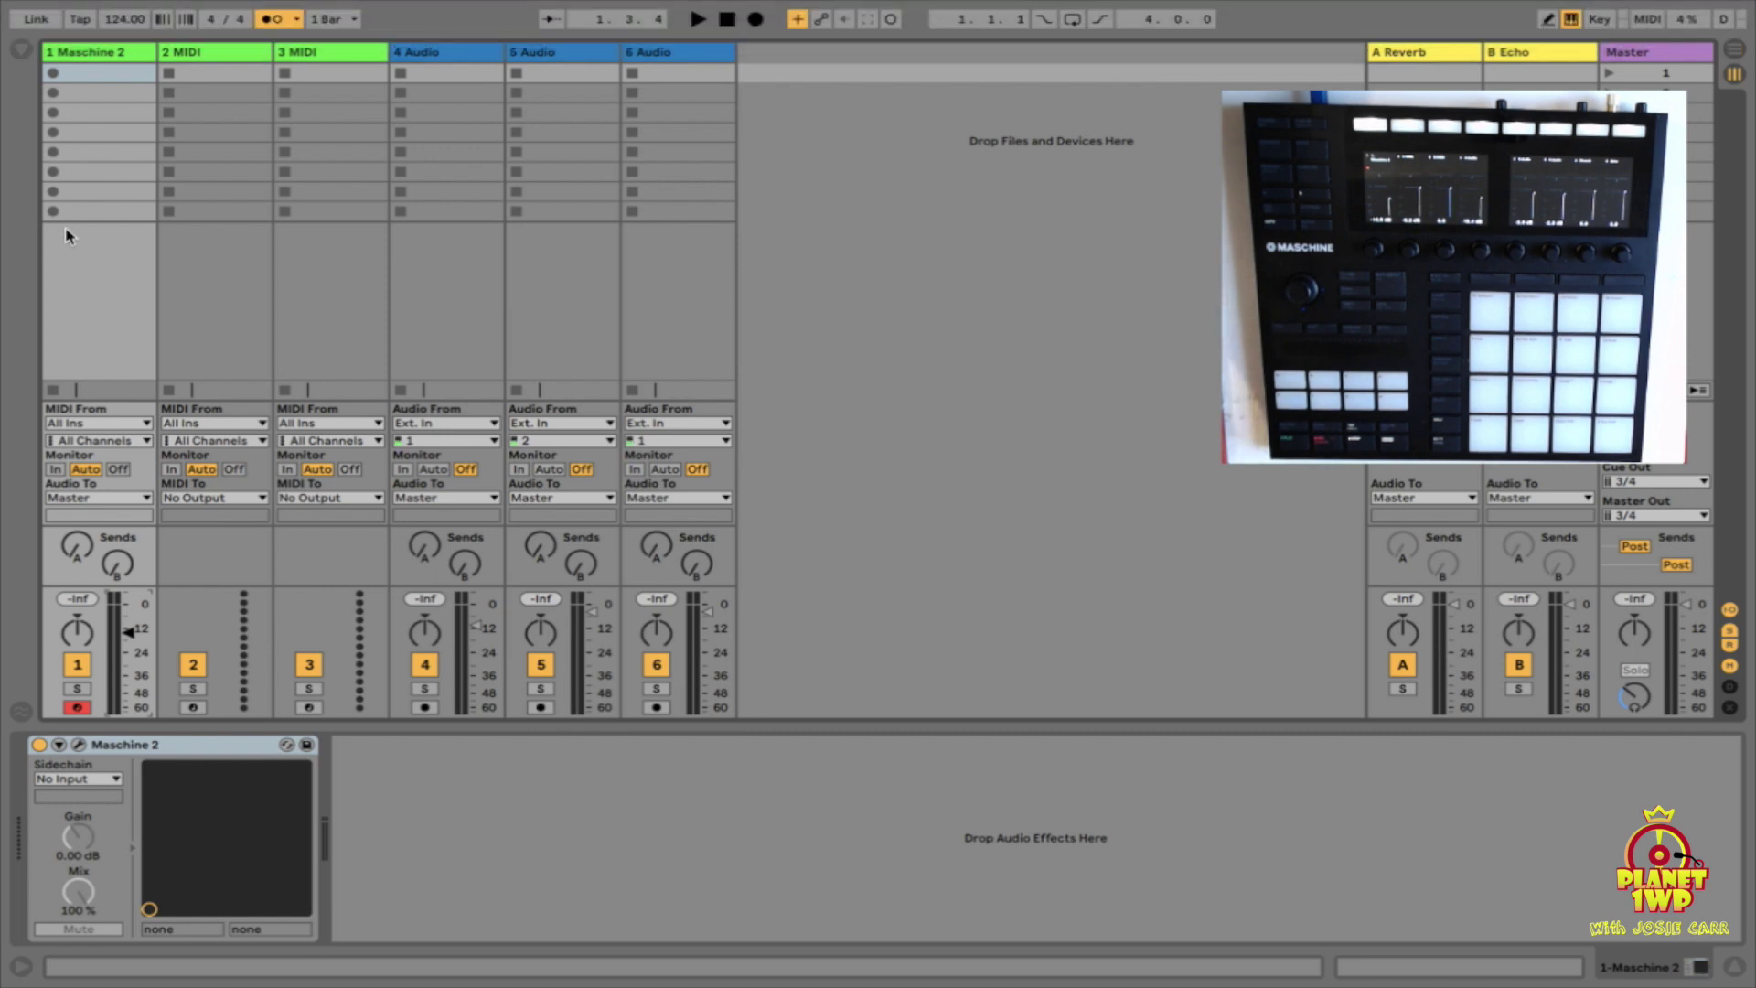
click(24, 50)
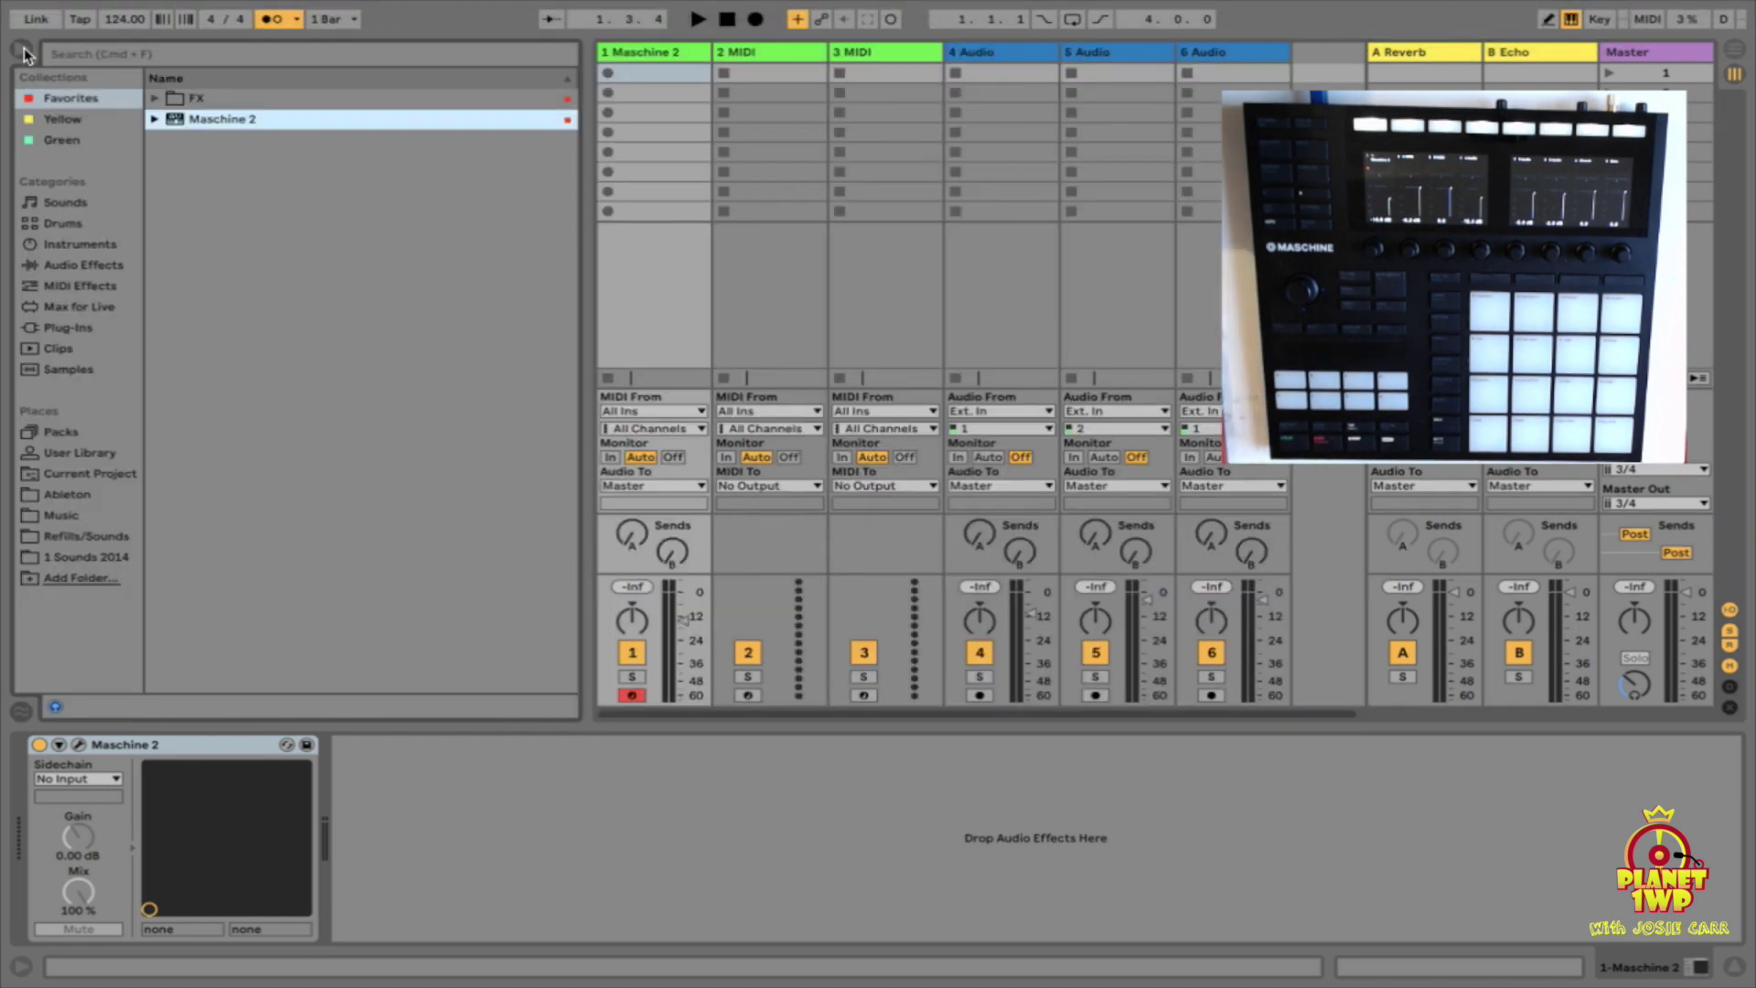
click(72, 225)
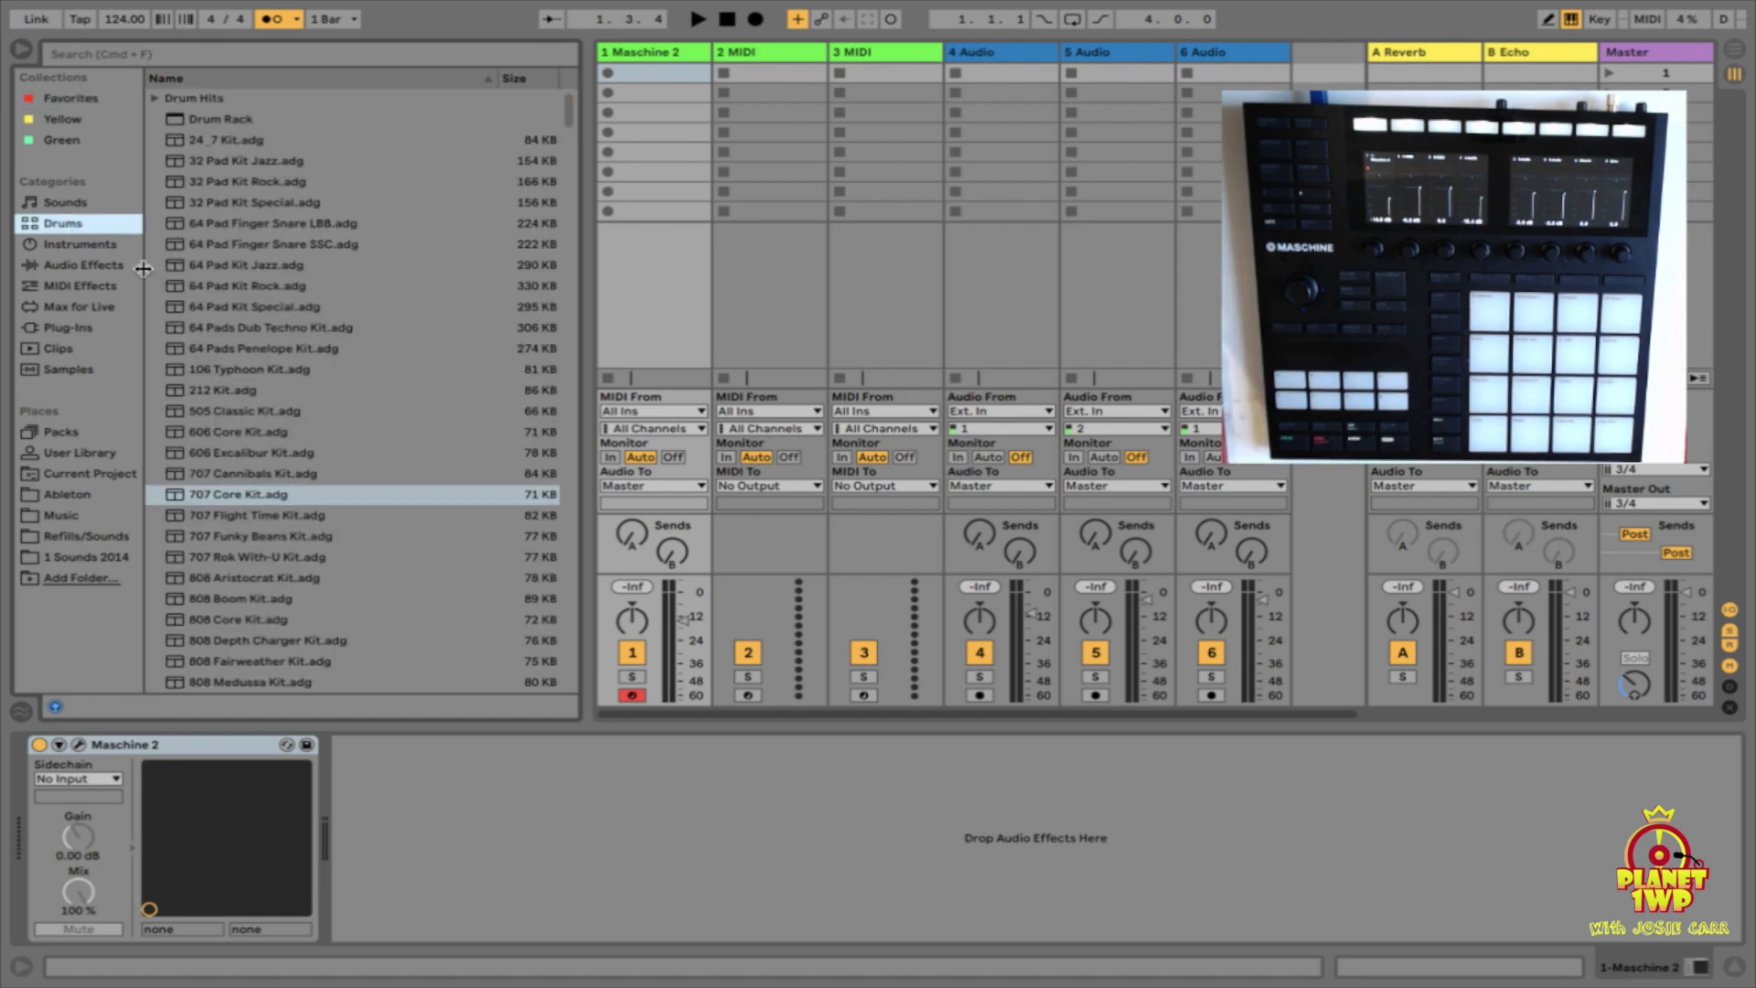
drag(173, 494, 1317, 60)
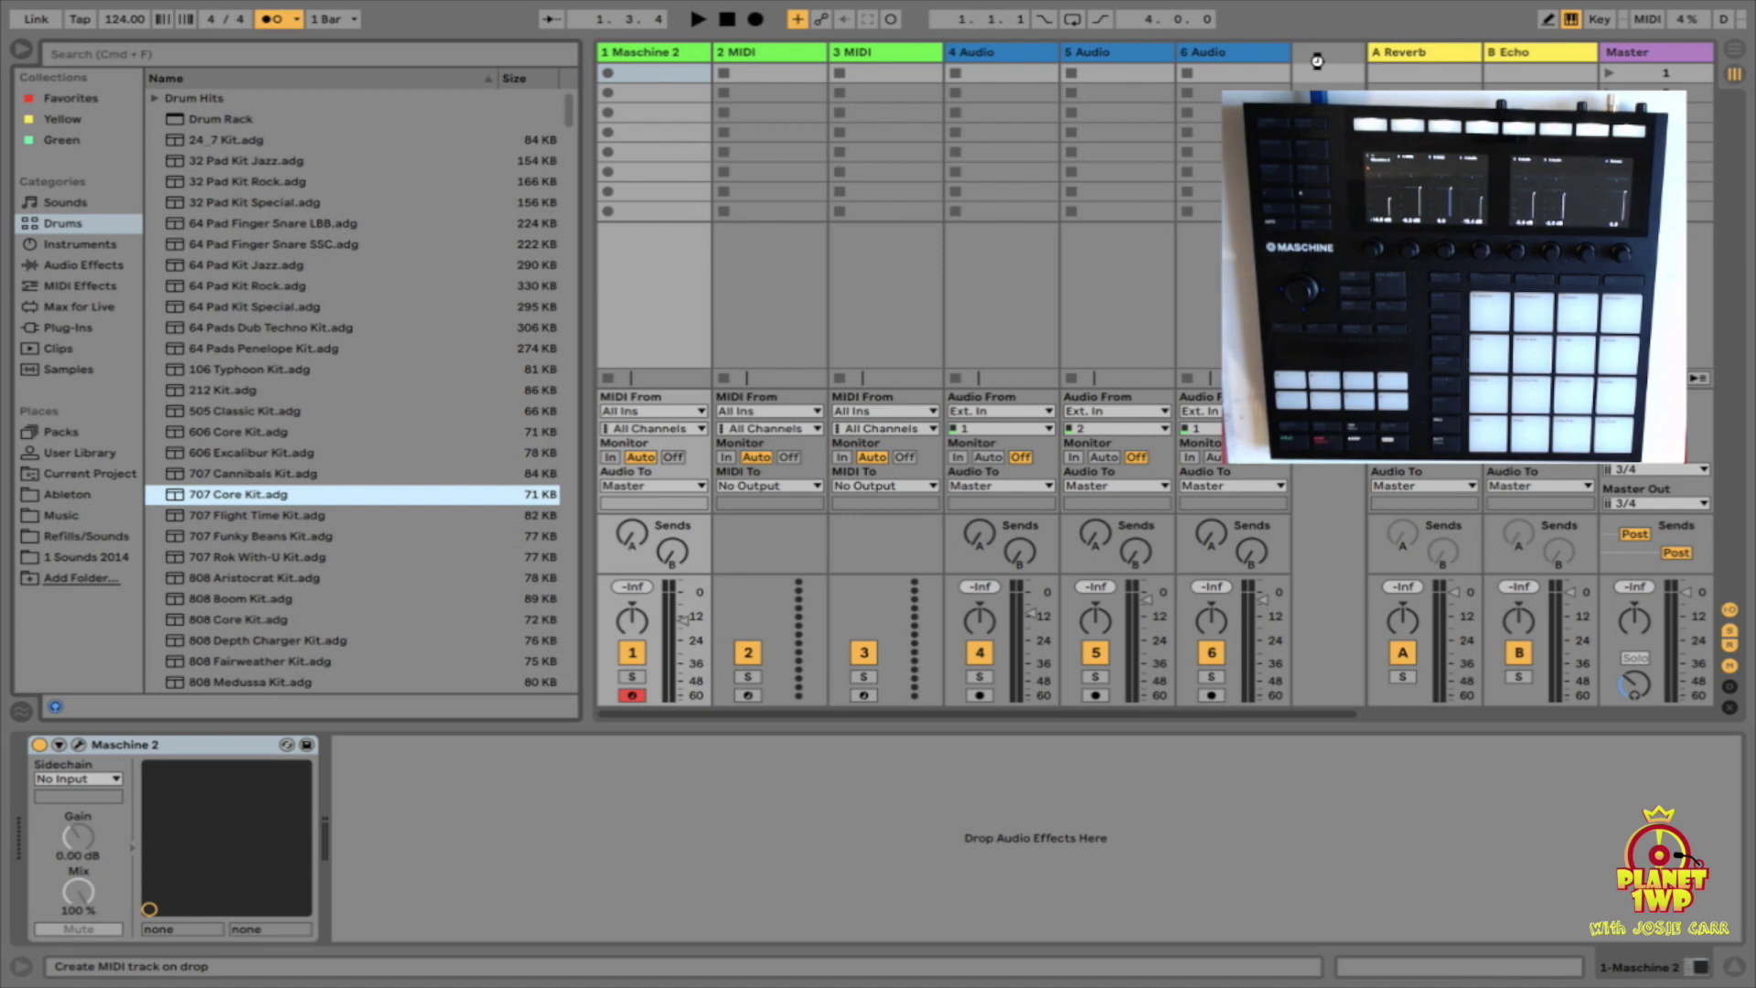
drag(1338, 592, 1342, 622)
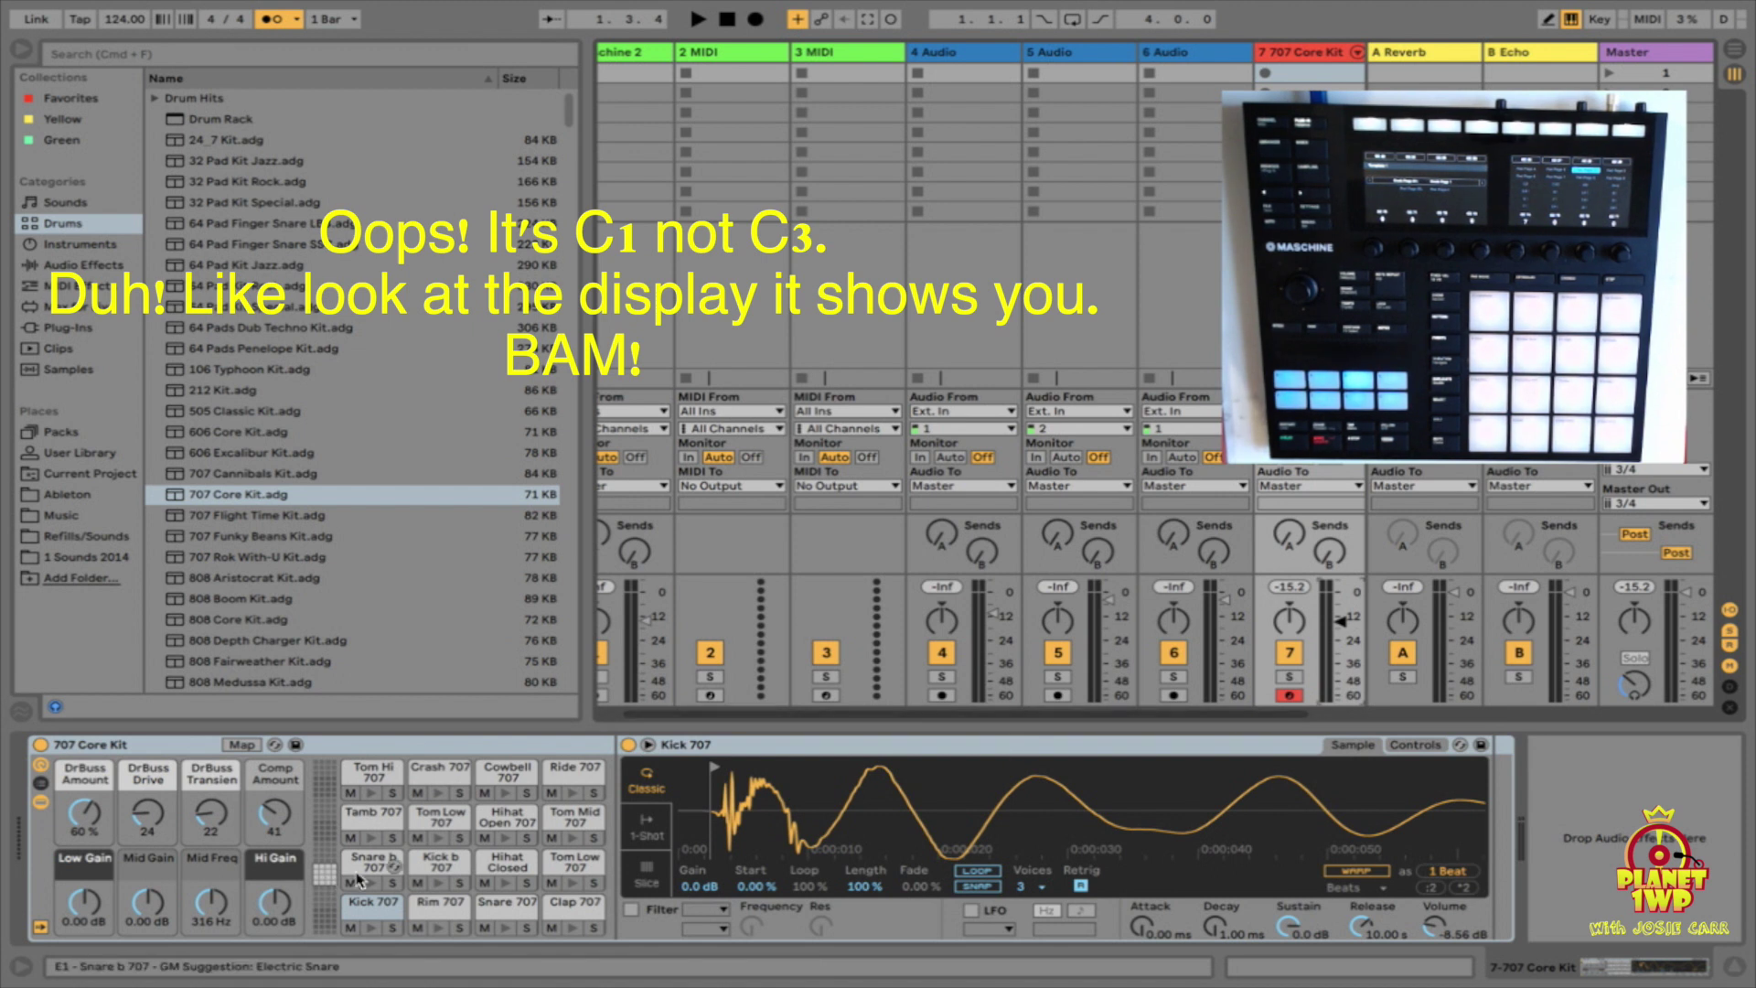
Hide the Browser with Cmd+Alt+B so the session mixer fills the window.
key(super+alt+b)
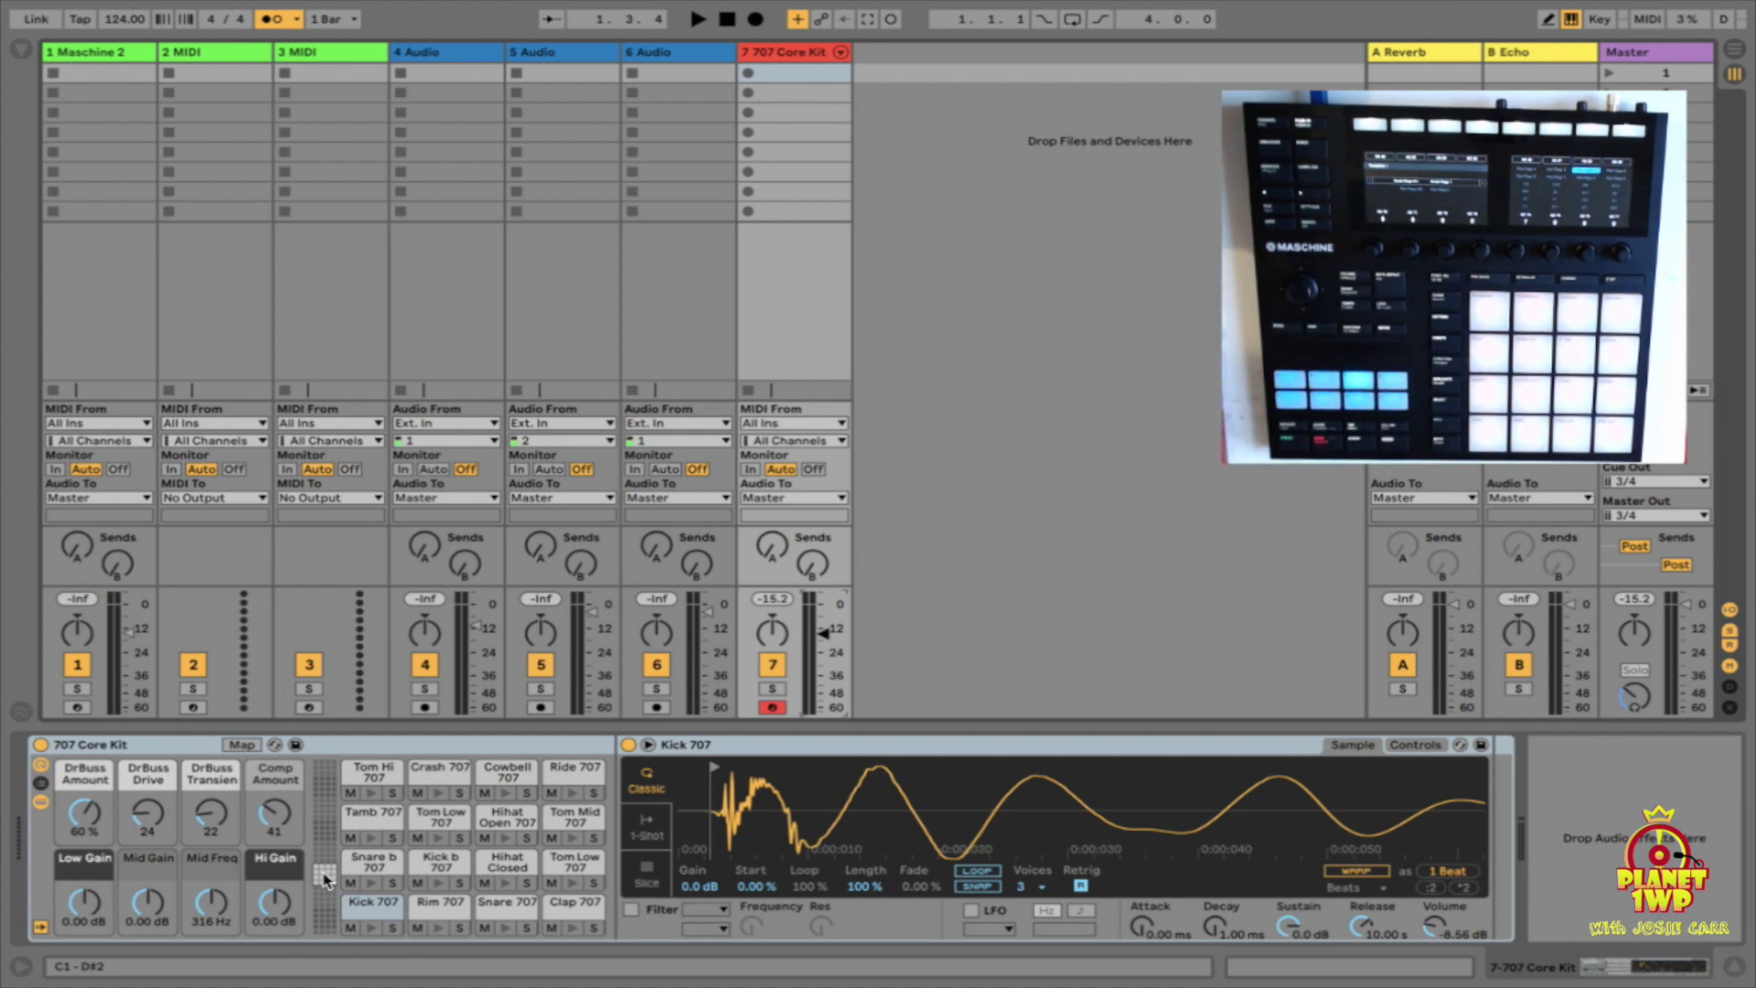
In MIDI Map Mode, assign the transport play, stop and other toolbar controls to hardware buttons.
click(1649, 19)
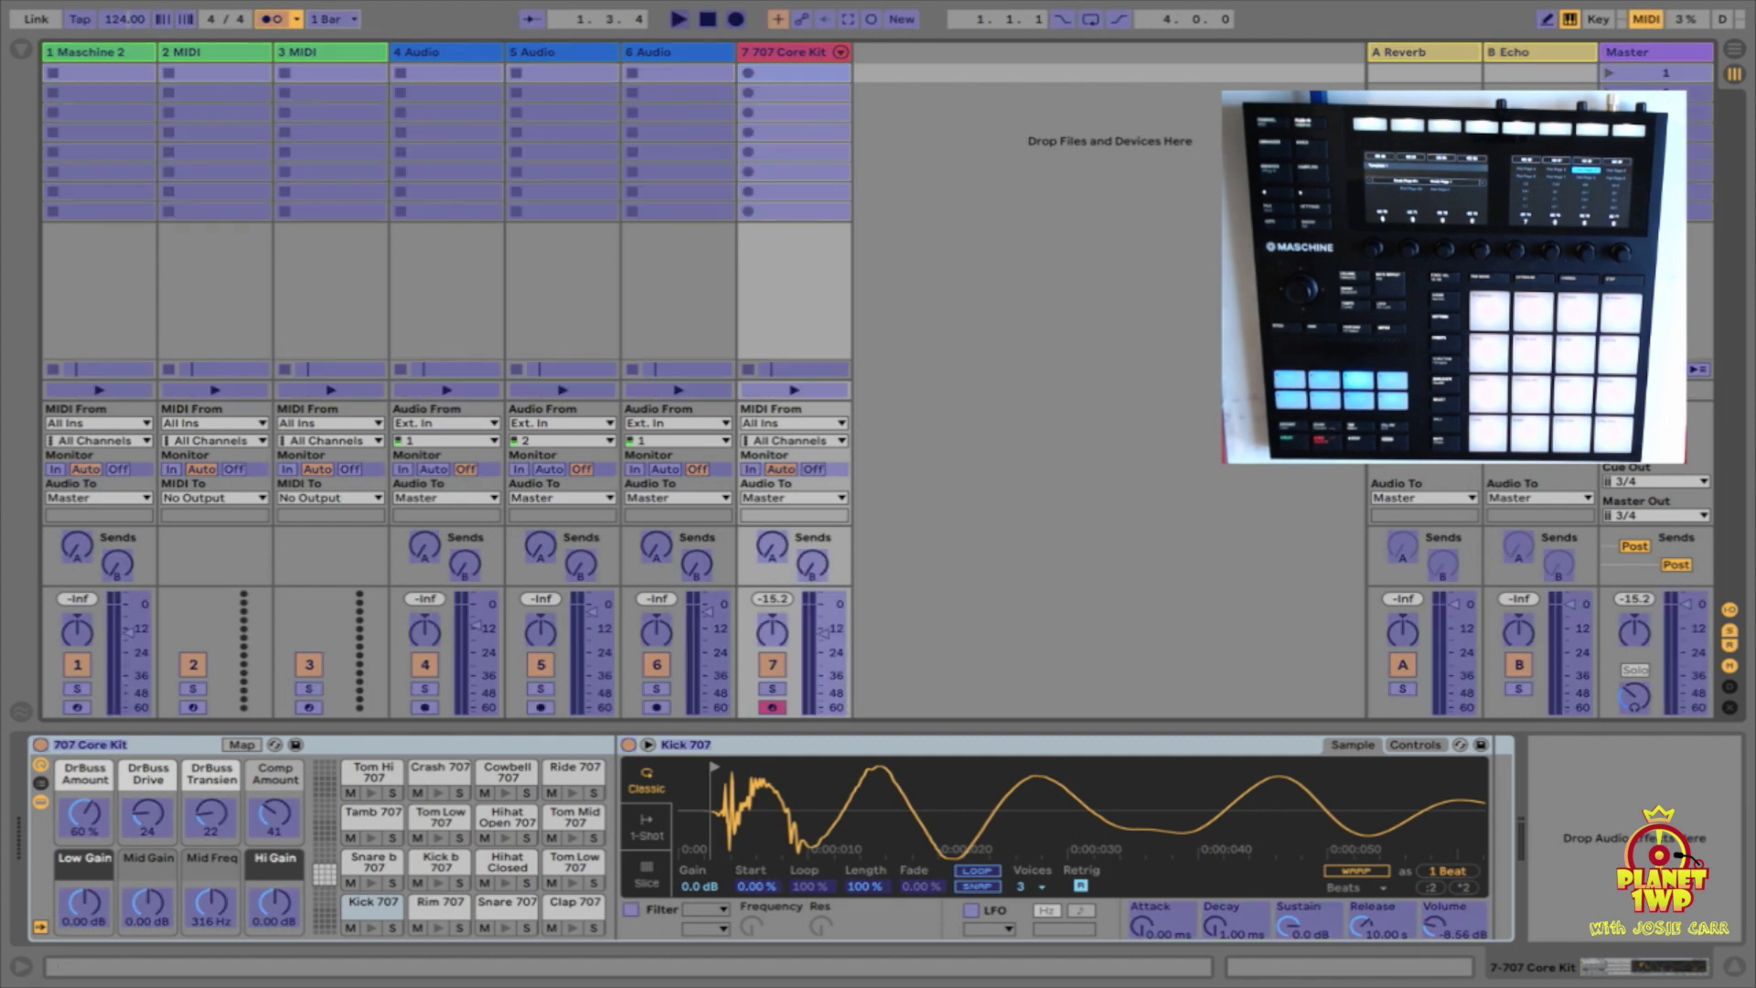
click(681, 20)
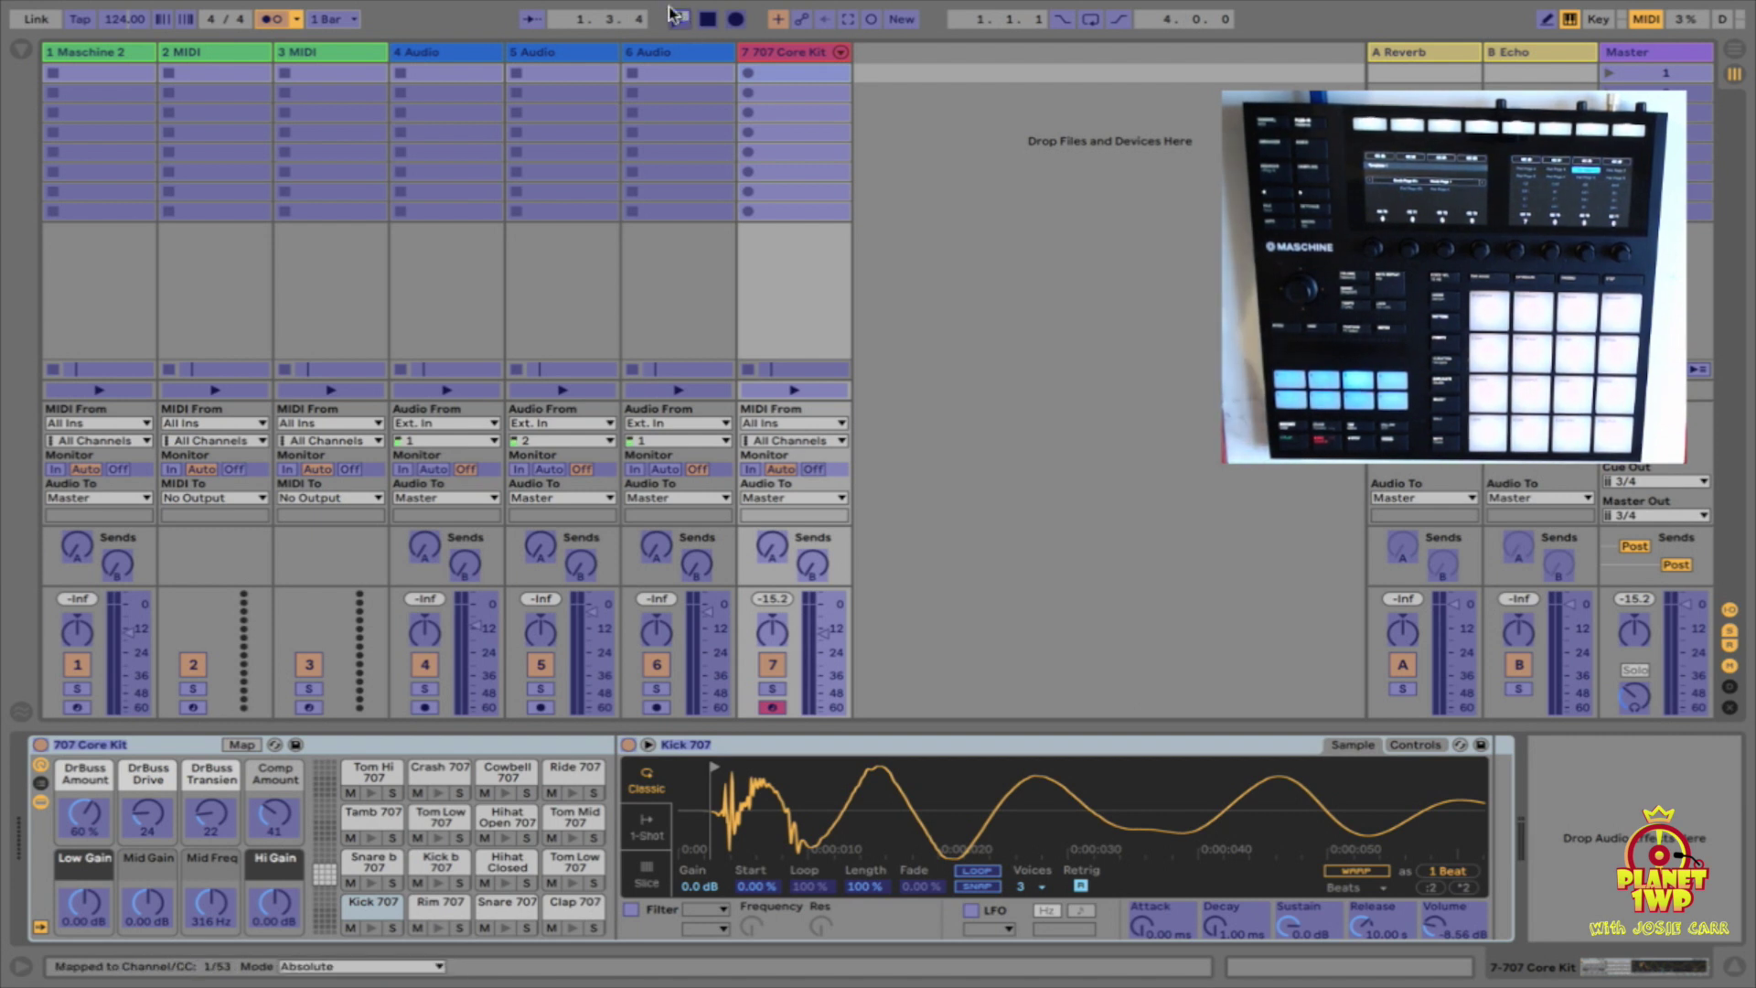
click(711, 19)
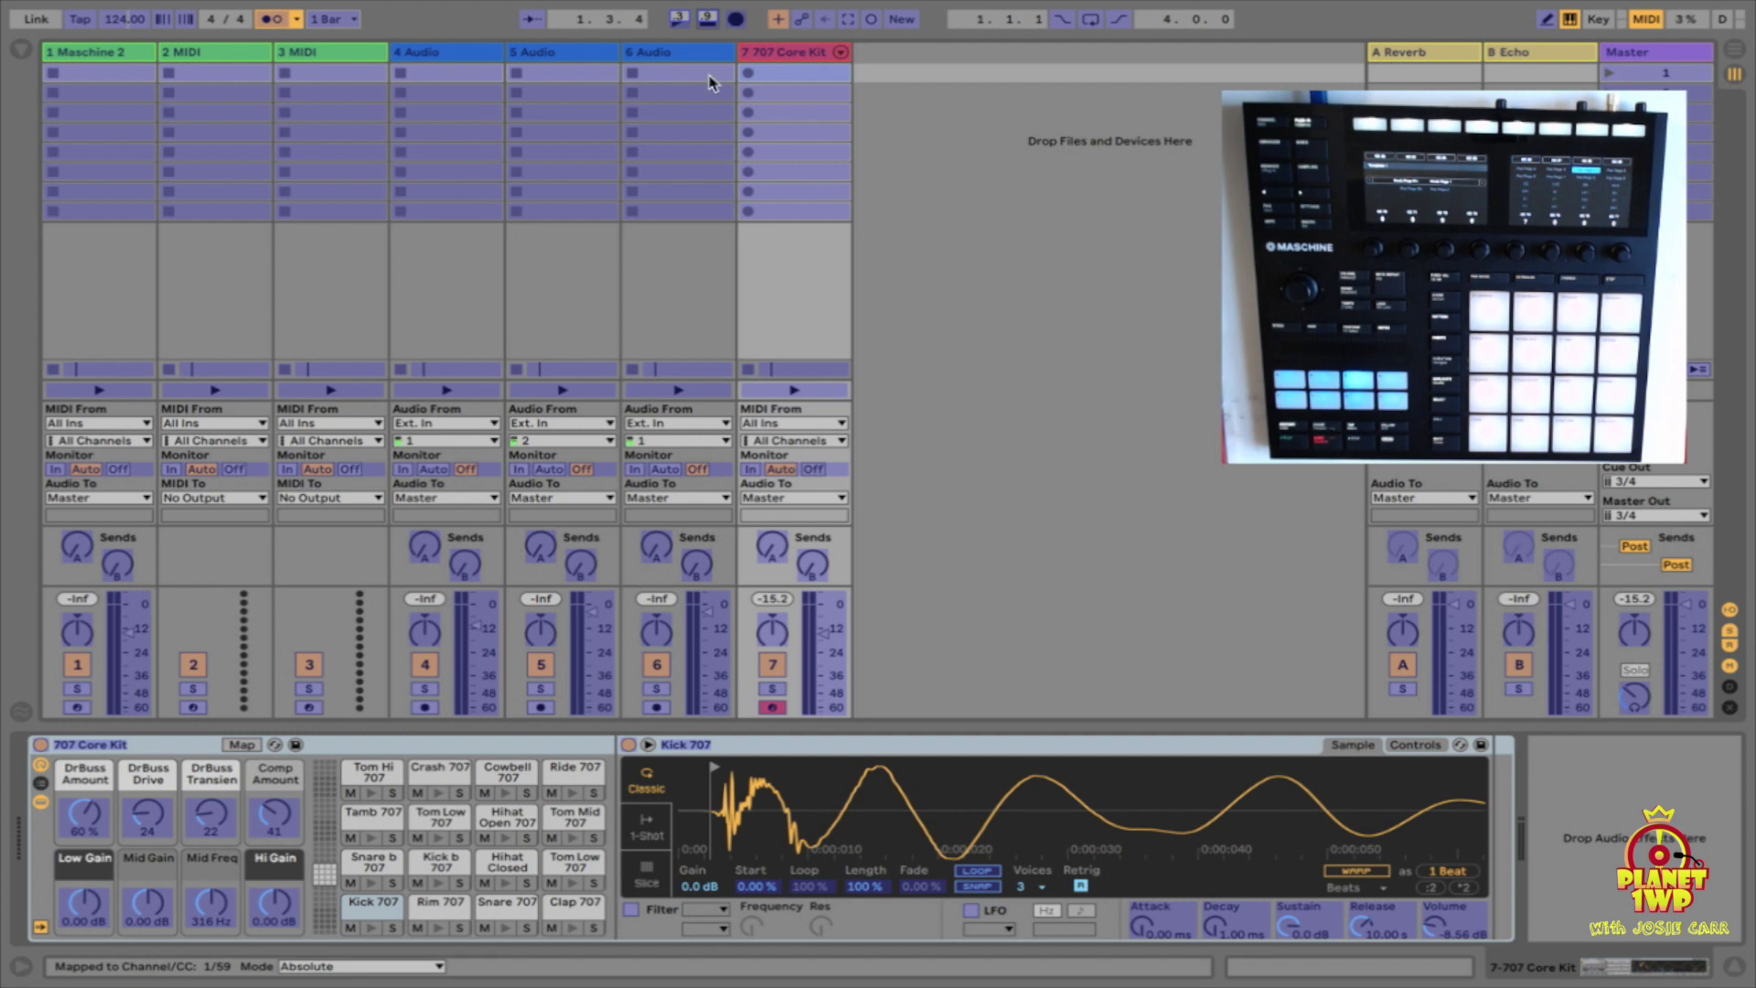
click(873, 20)
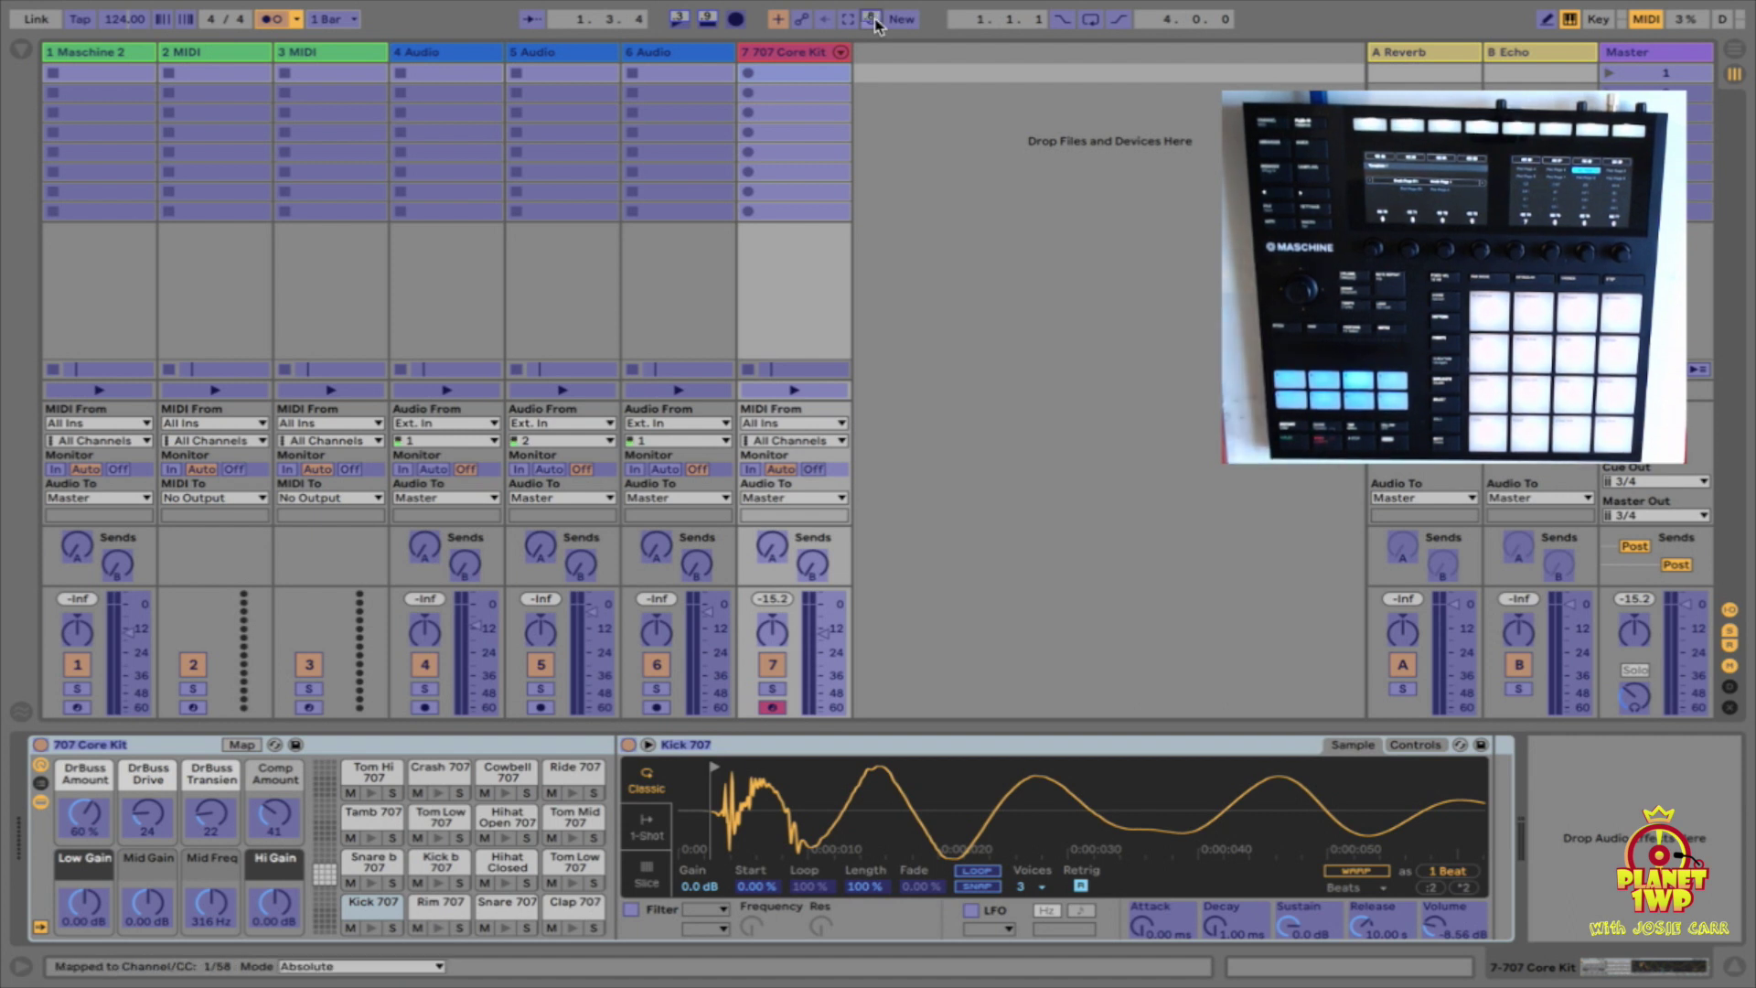
click(280, 25)
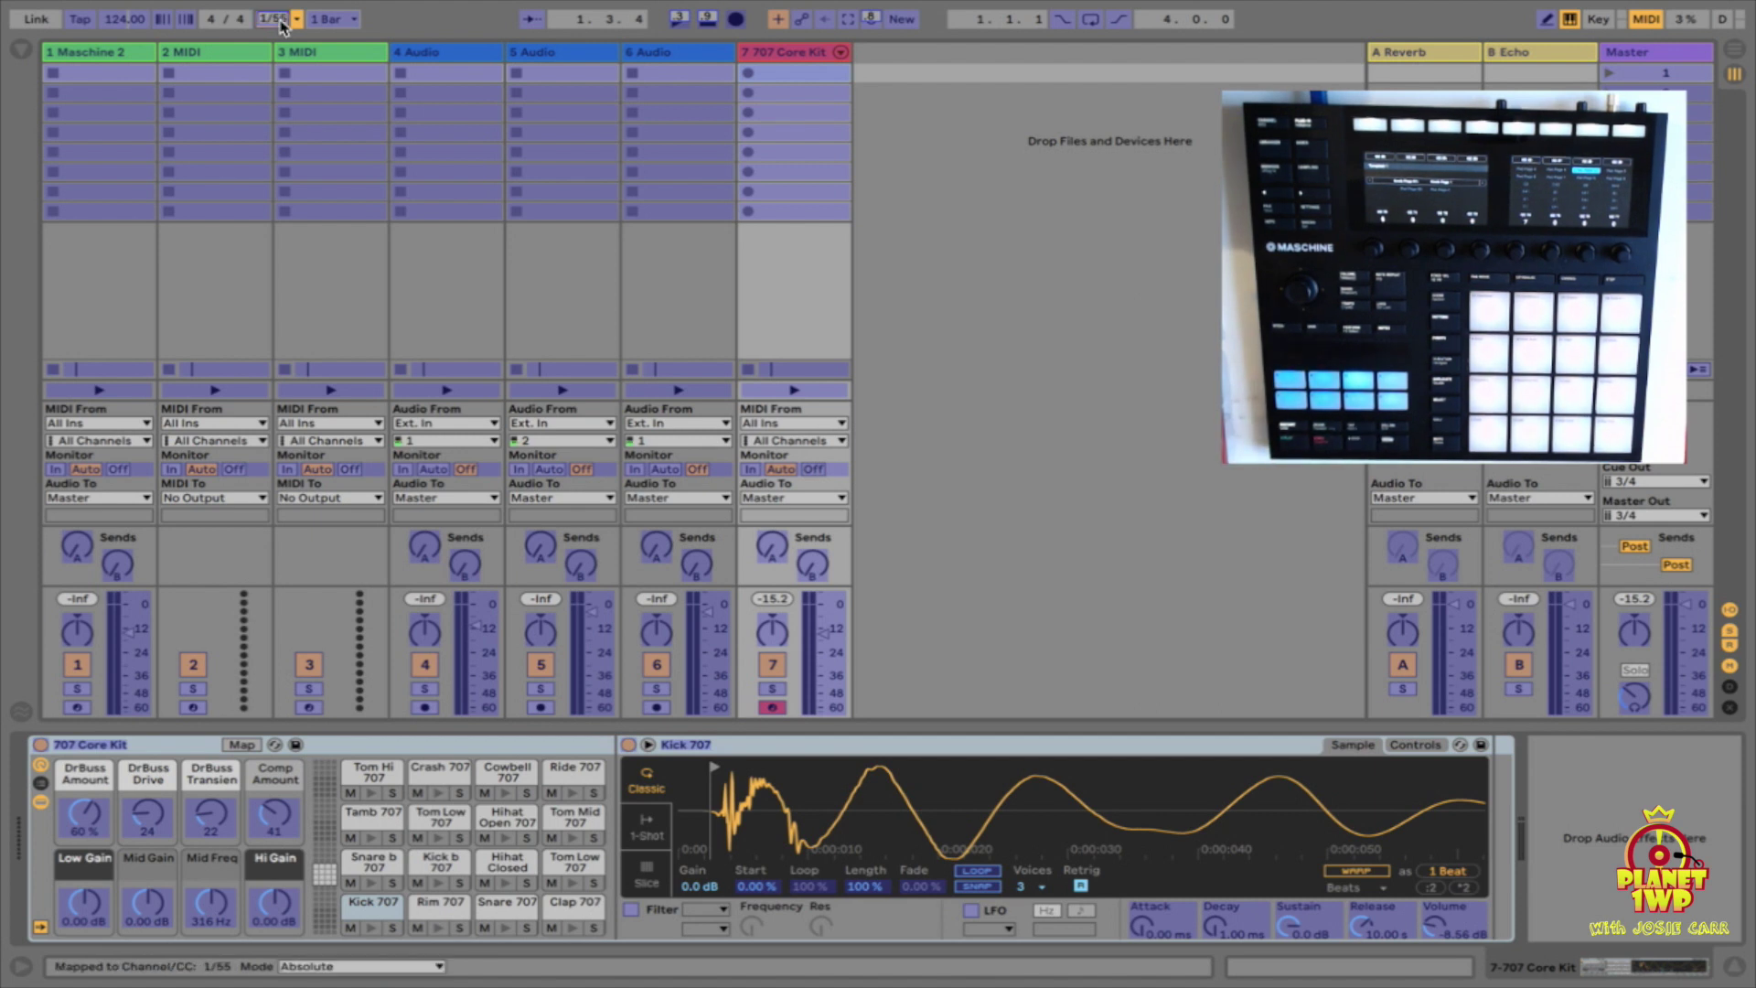
click(1647, 18)
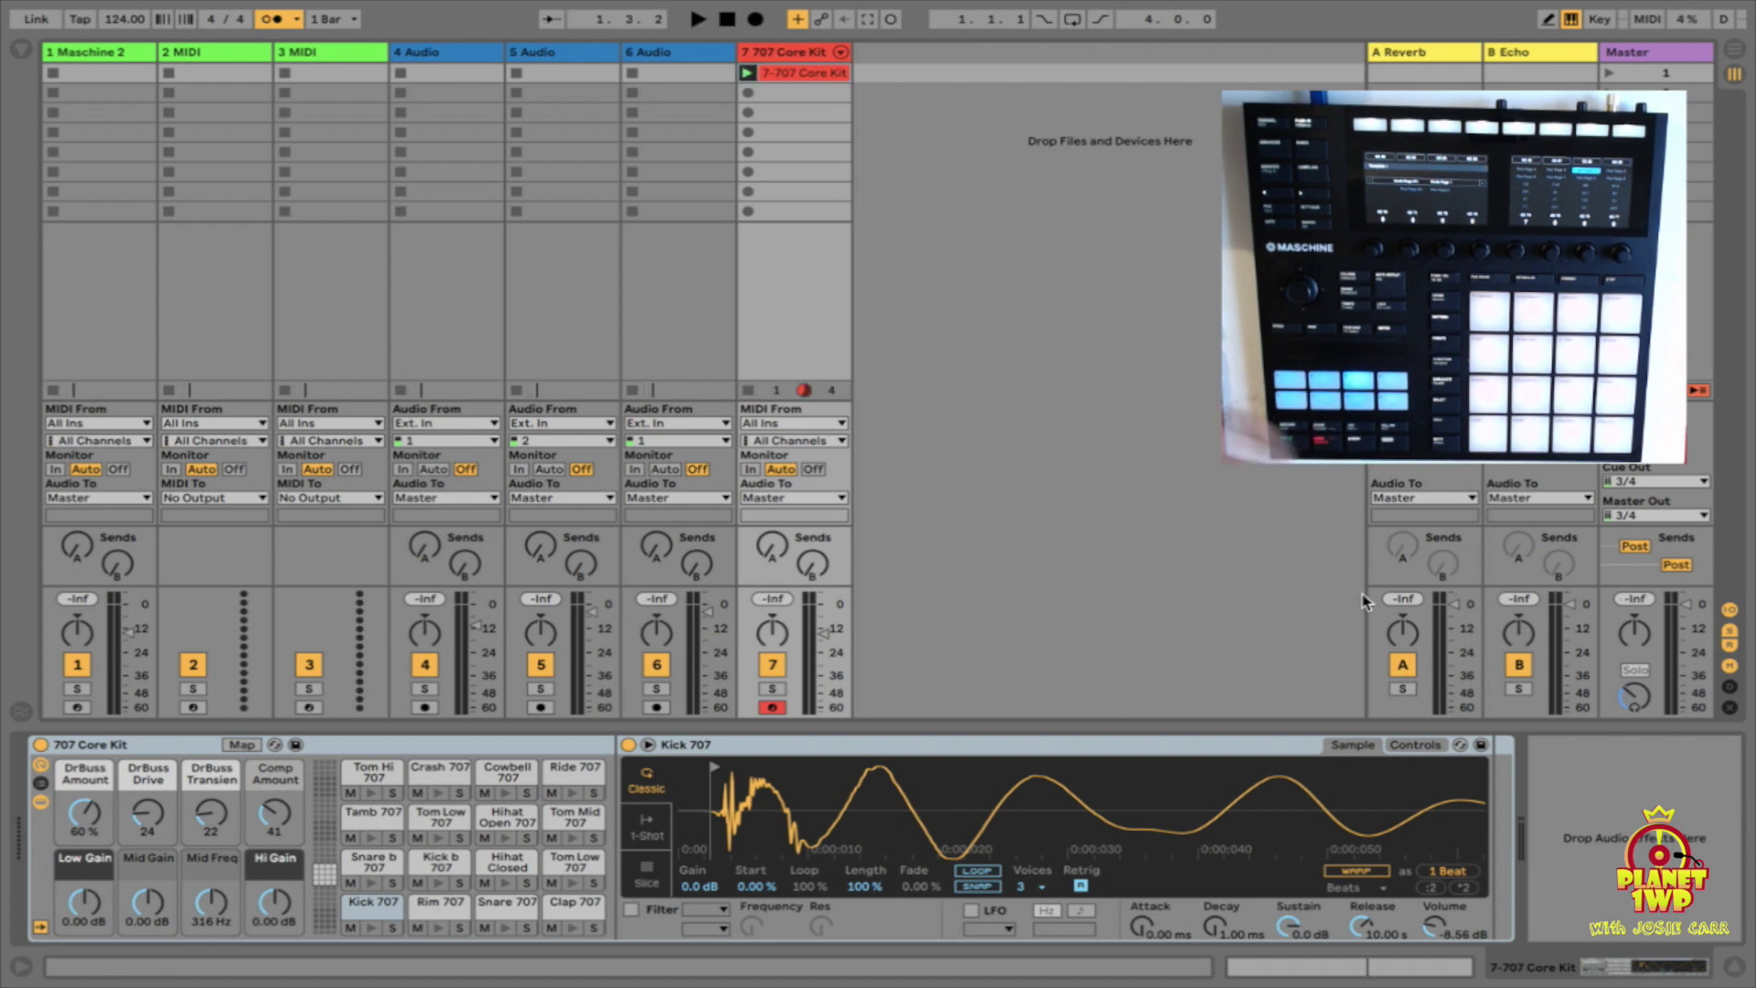
Delete the old 707 clip and open the re-recorded take's notes for editing.
click(810, 73)
key(Delete)
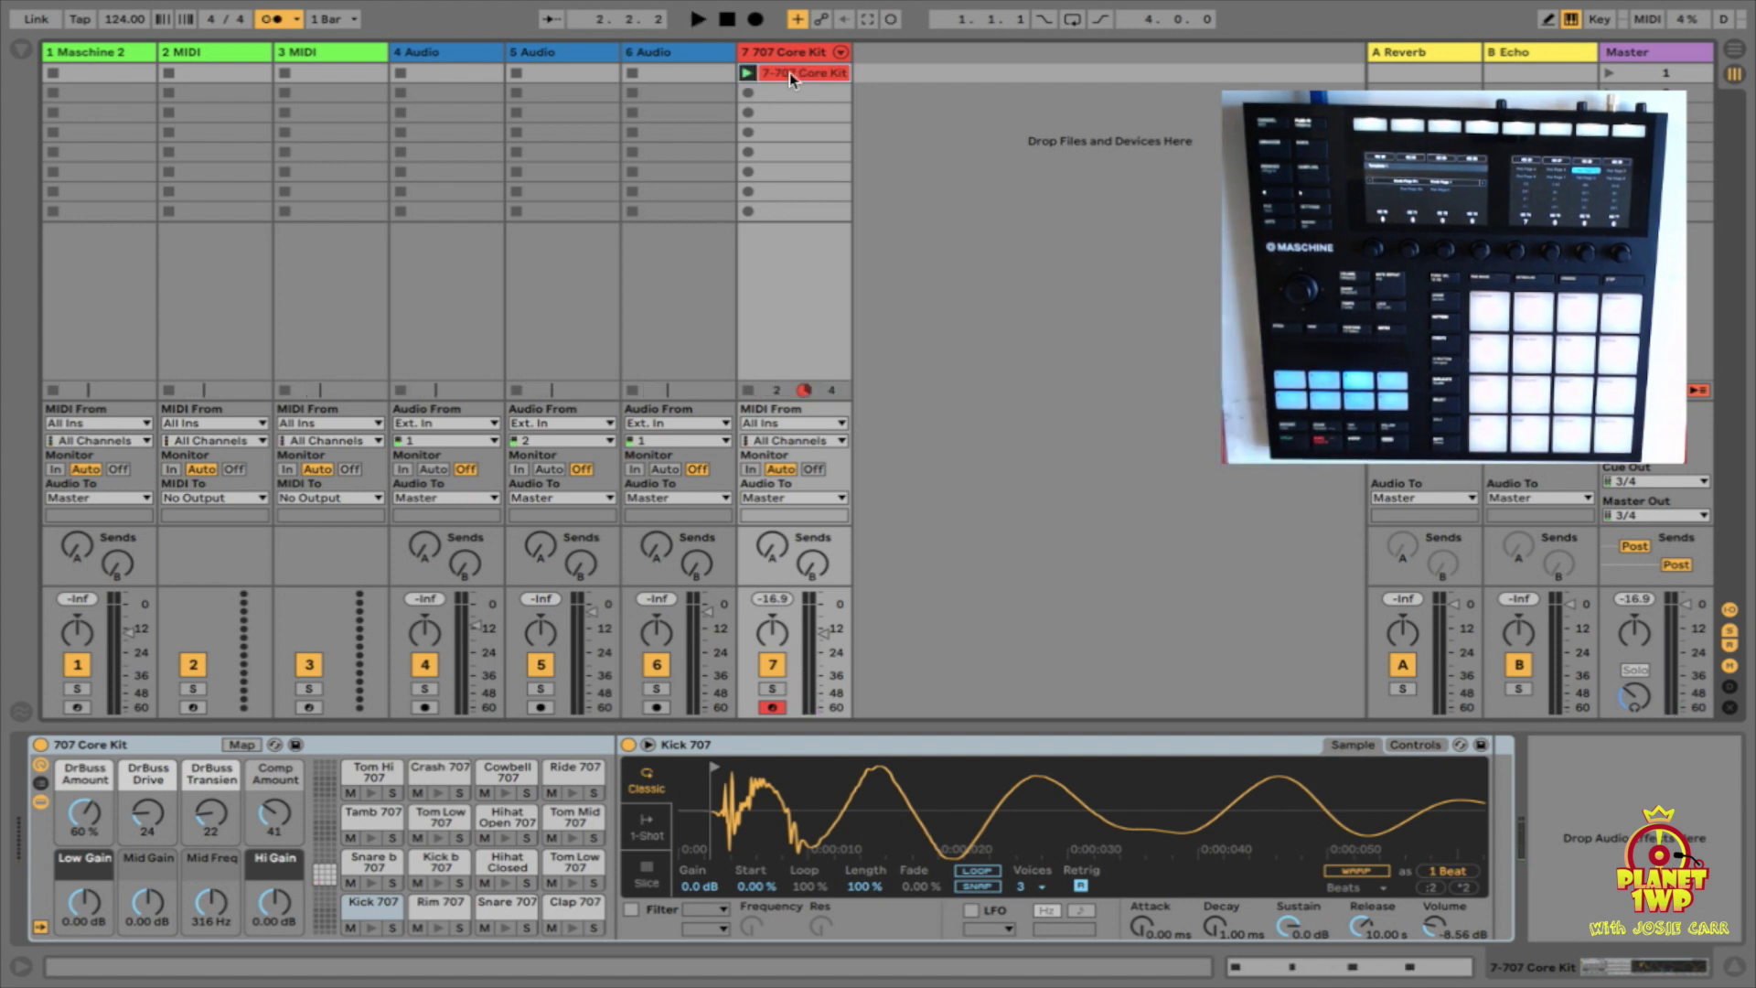
double_click(788, 73)
Fold the editor to the Kick 707 row and move the first kick note to 1.1.1.
key(f)
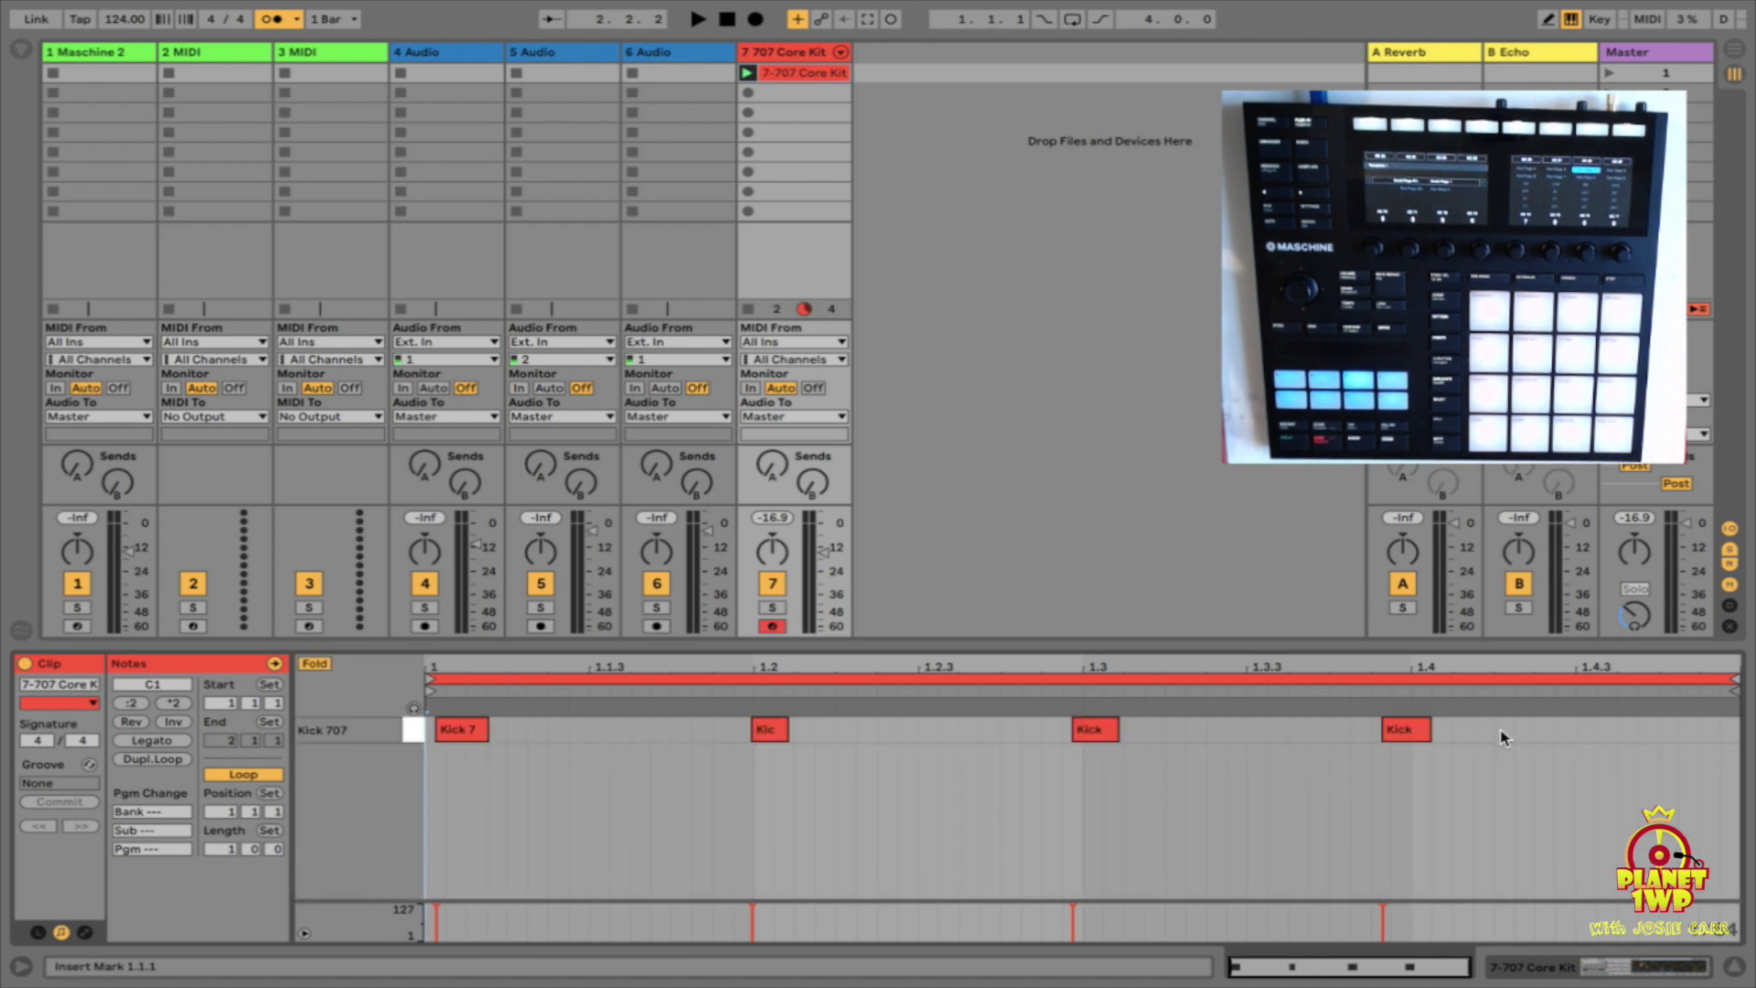
drag(1500, 735, 364, 761)
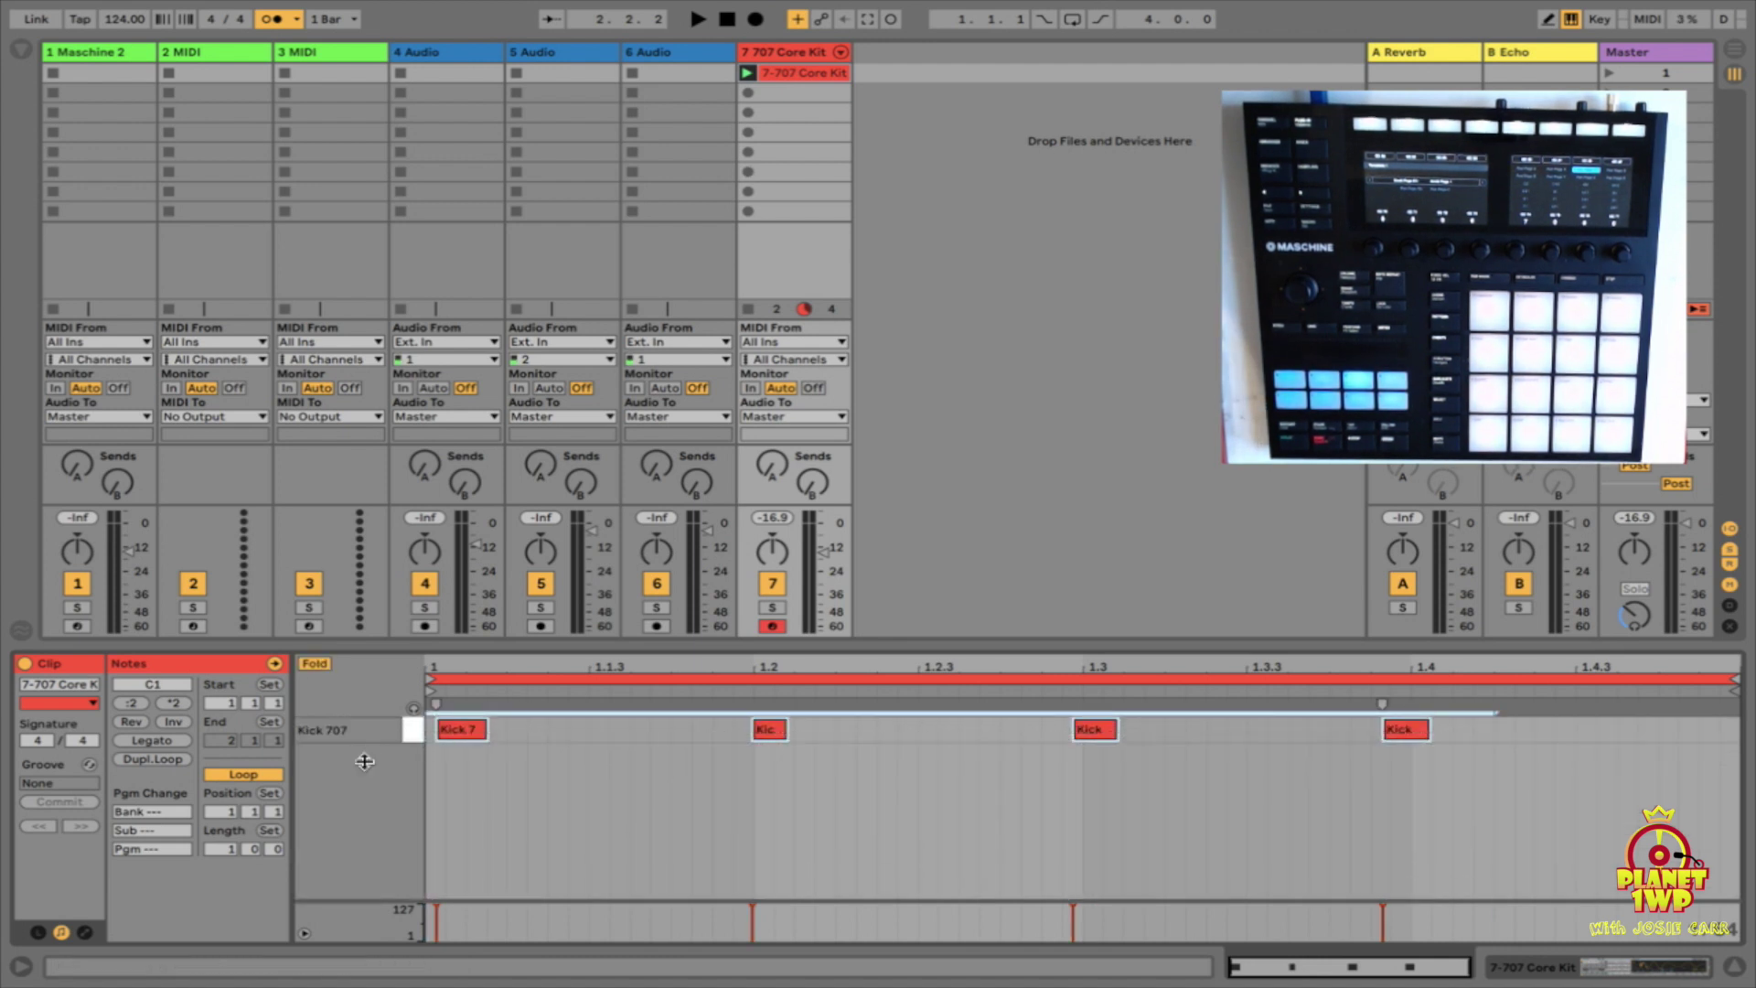
click(594, 807)
drag(481, 729, 462, 729)
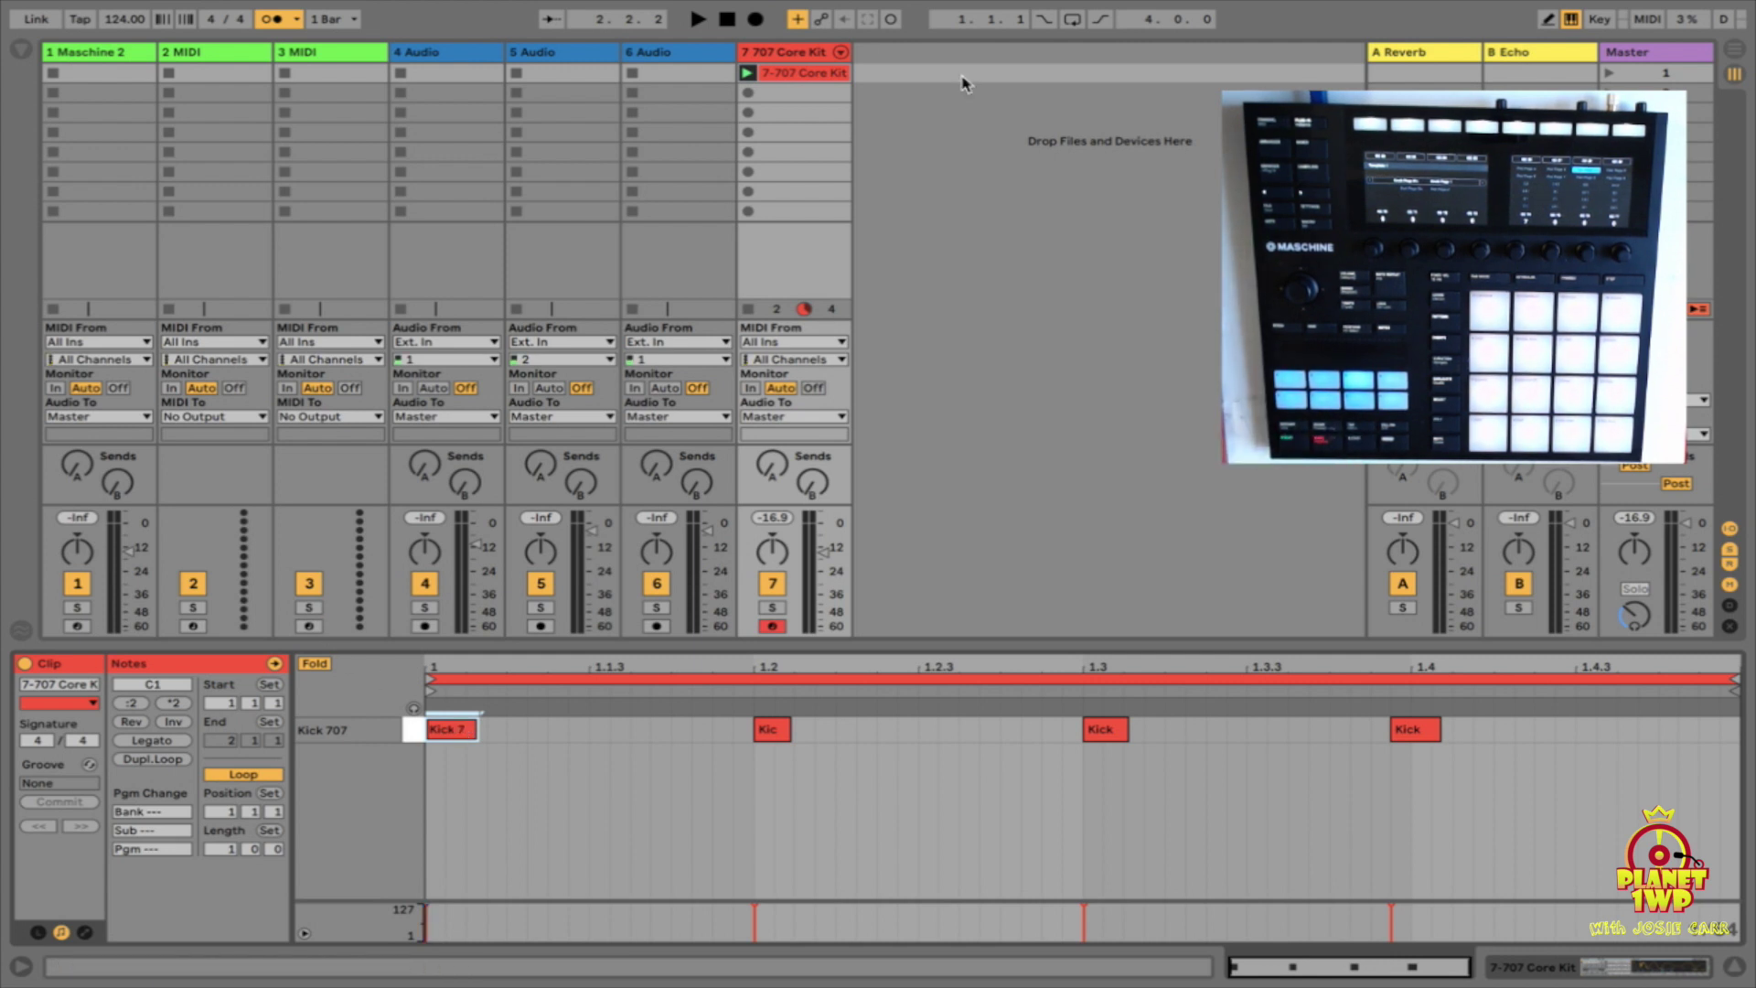
Clear the transport control's CC 53 mapping and remap it to CC 57.
click(1648, 19)
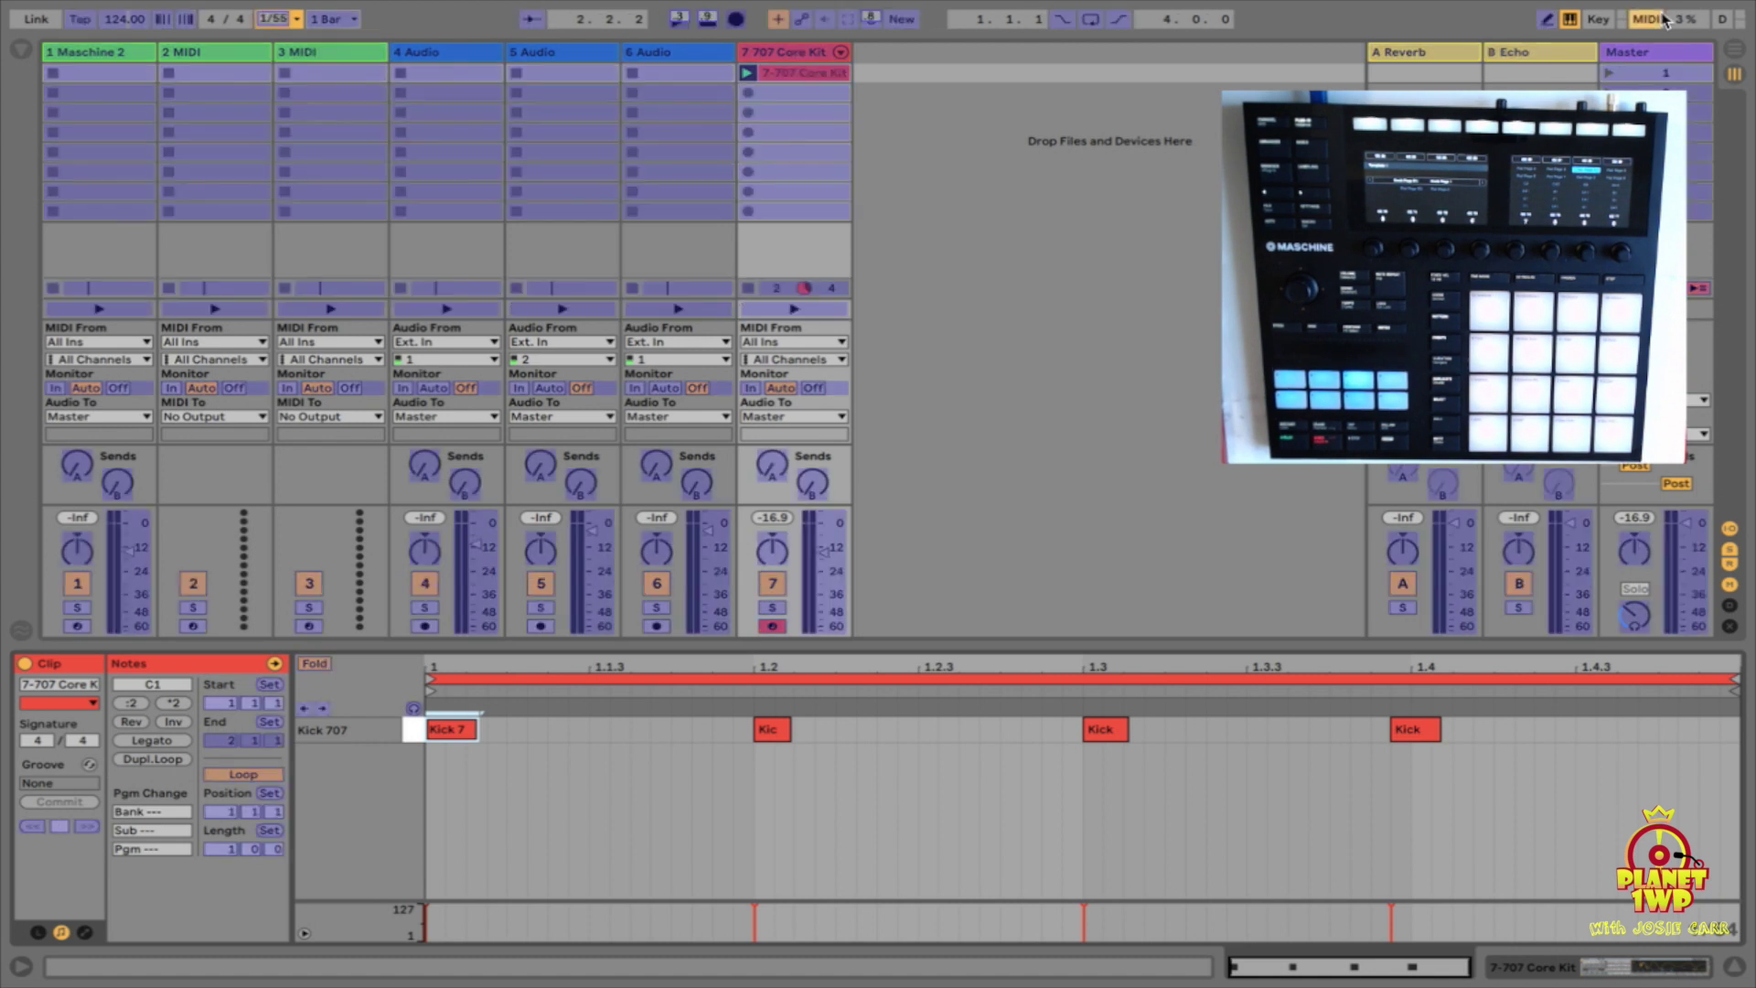
click(678, 20)
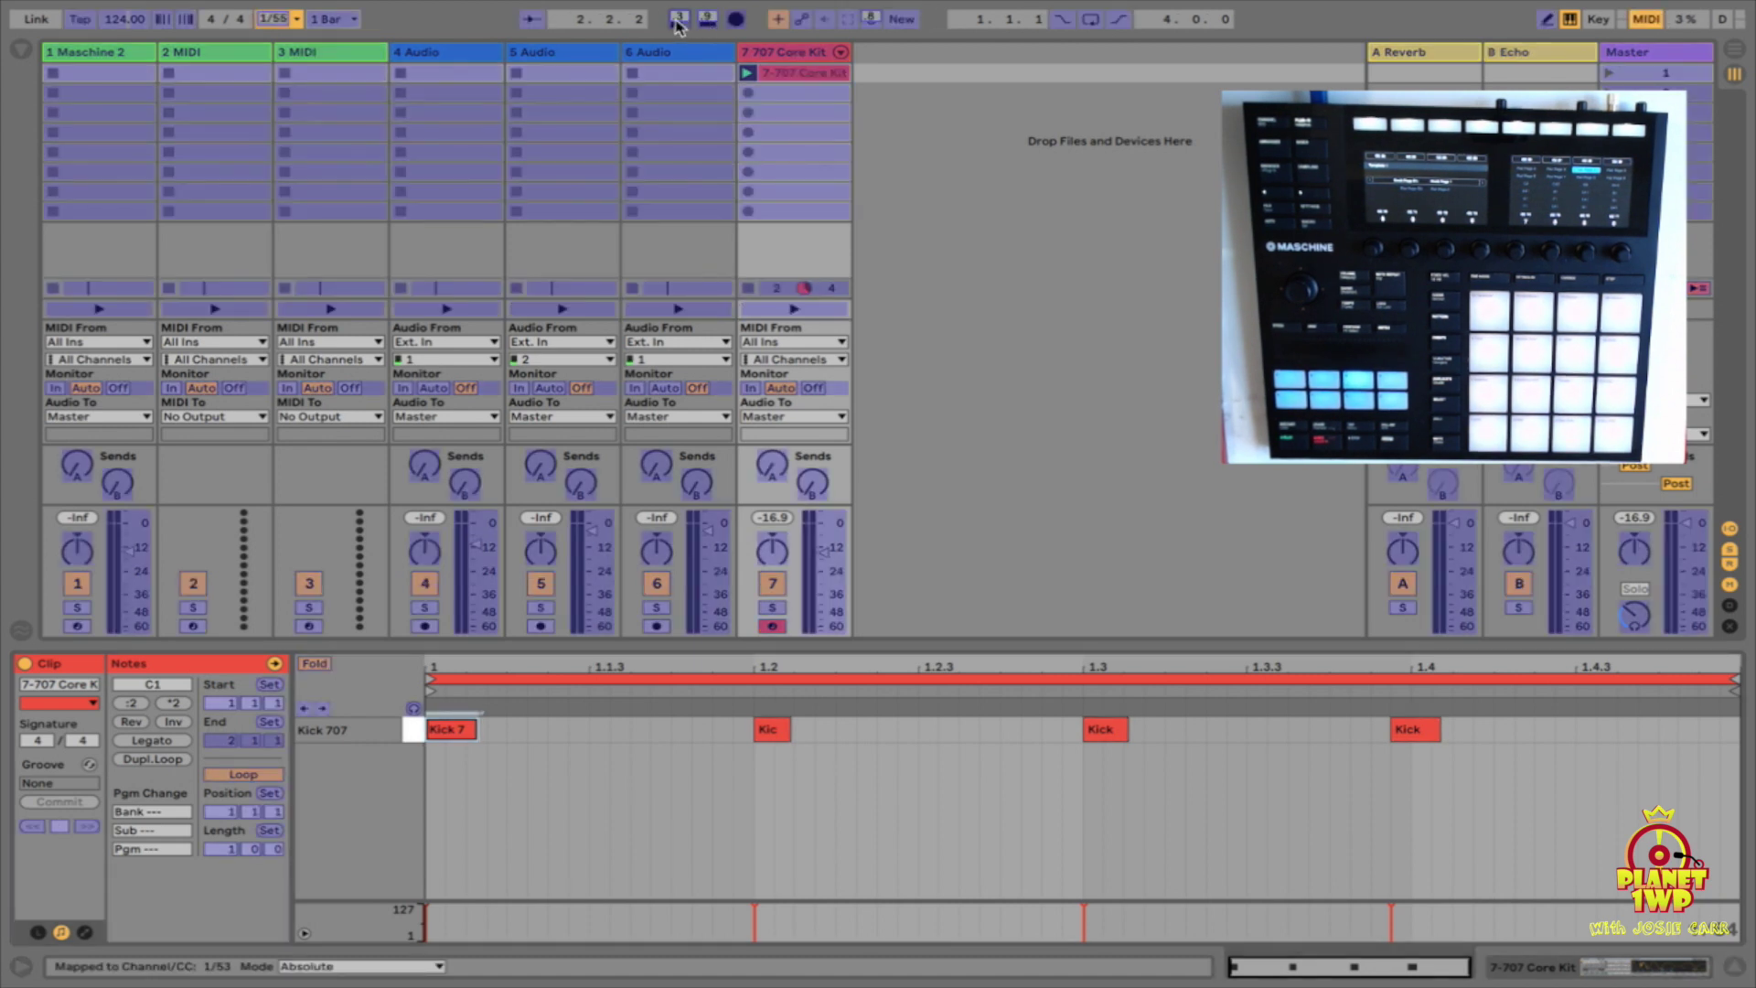
key(Delete)
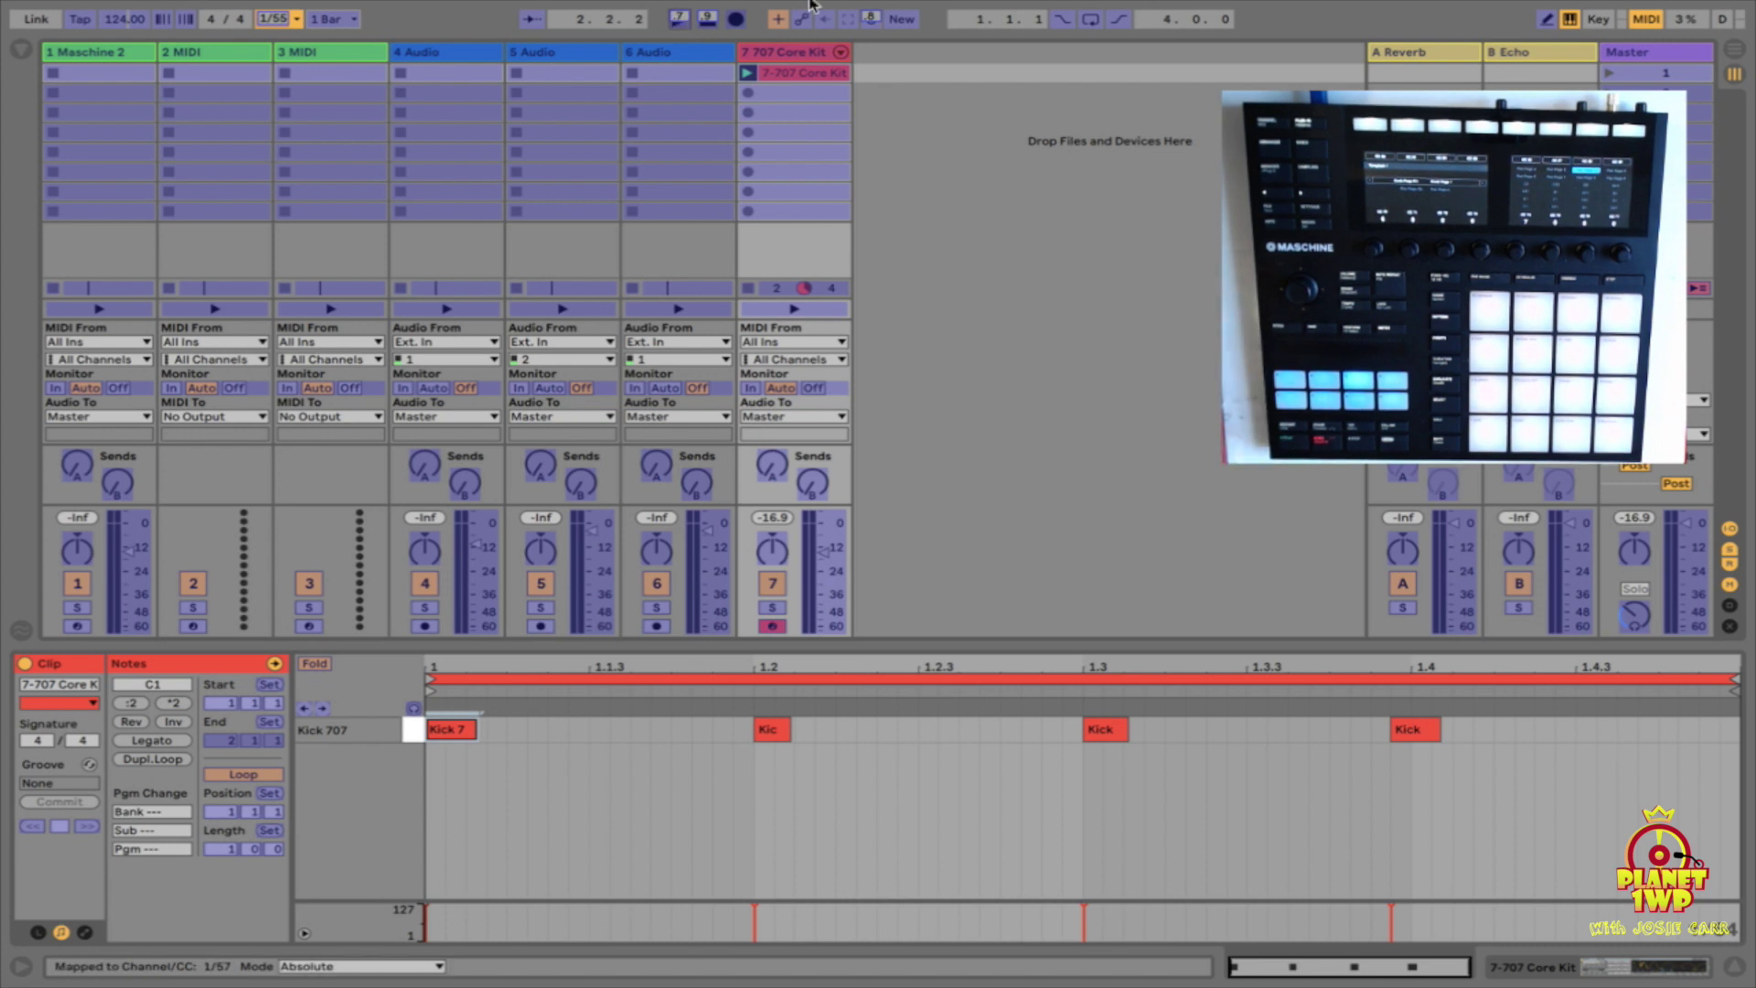
click(1651, 24)
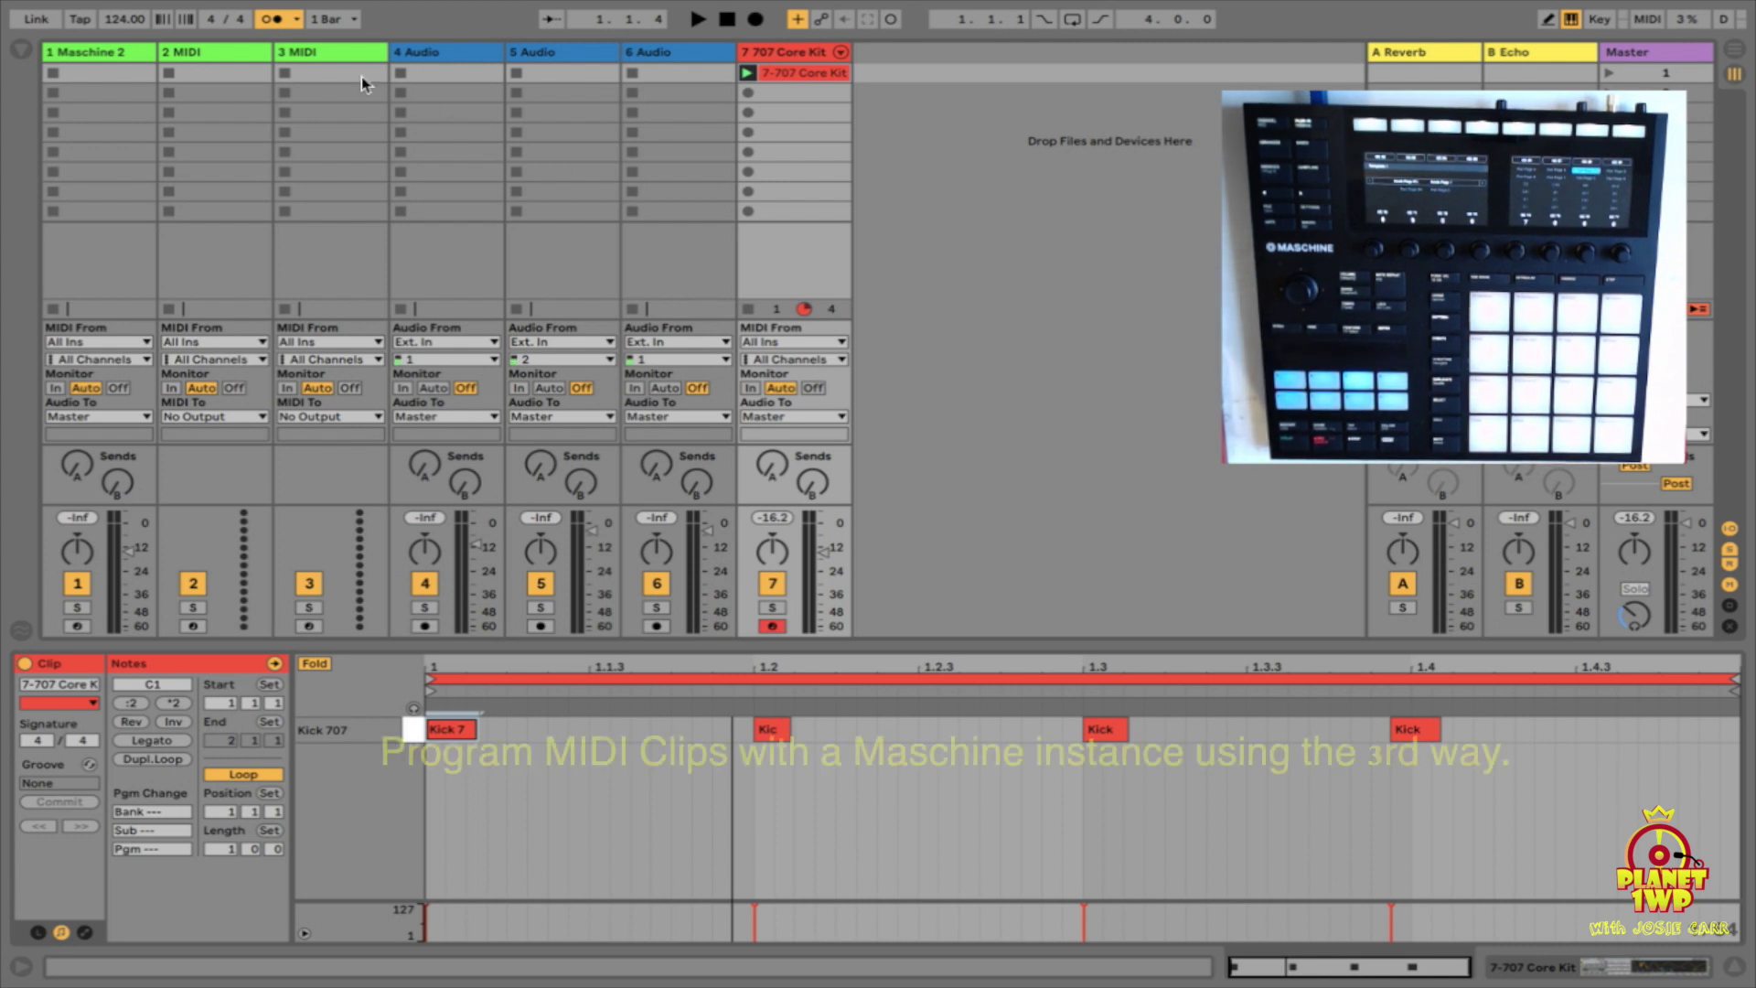
Open track 1's Maschine 2 plugin from its device chain and select the 909 Kit group.
click(136, 51)
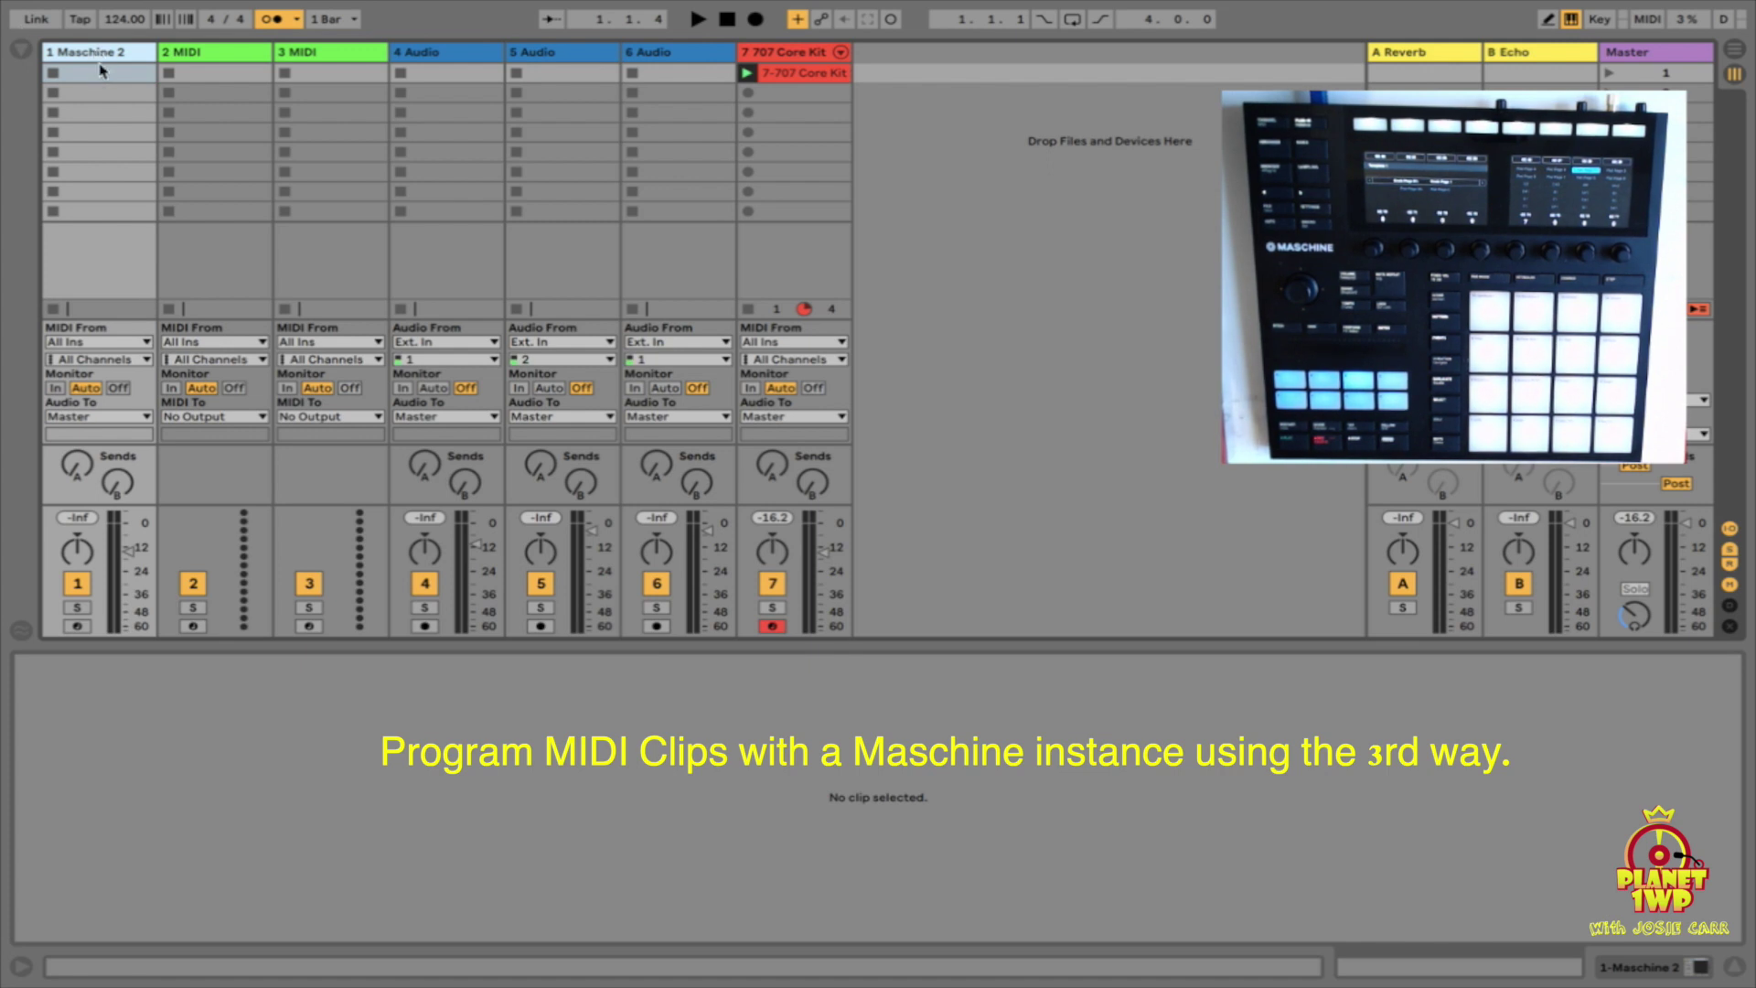
click(1646, 968)
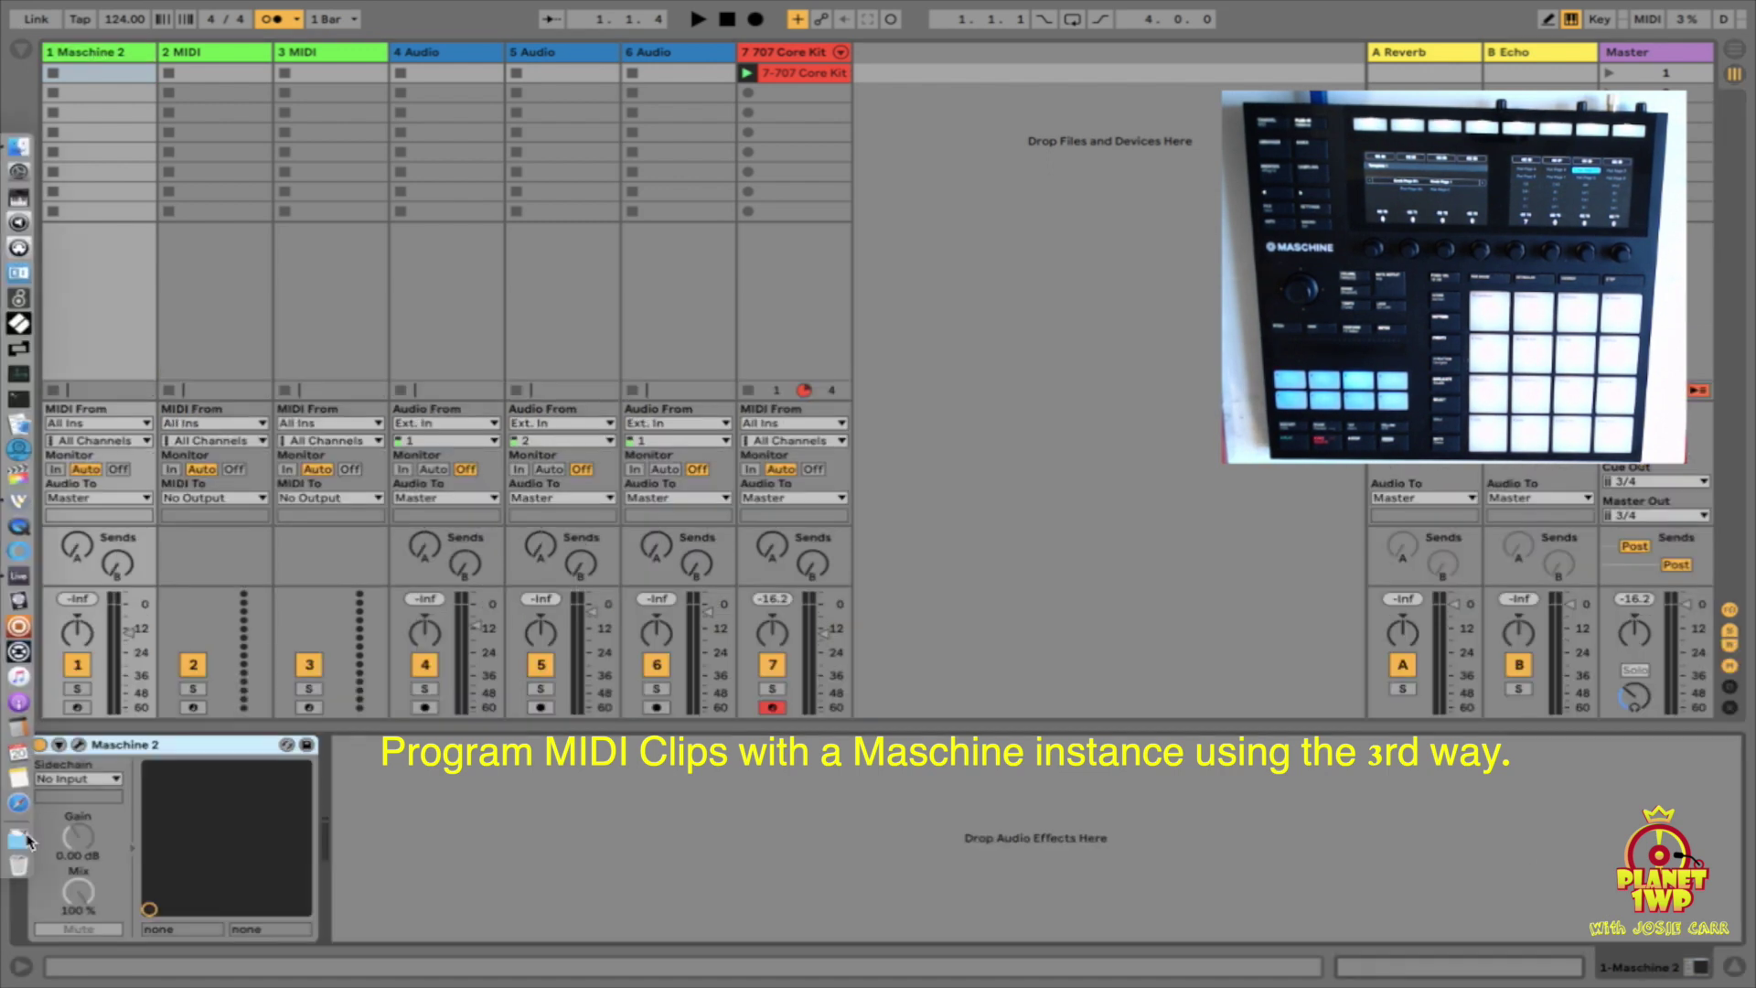
click(80, 745)
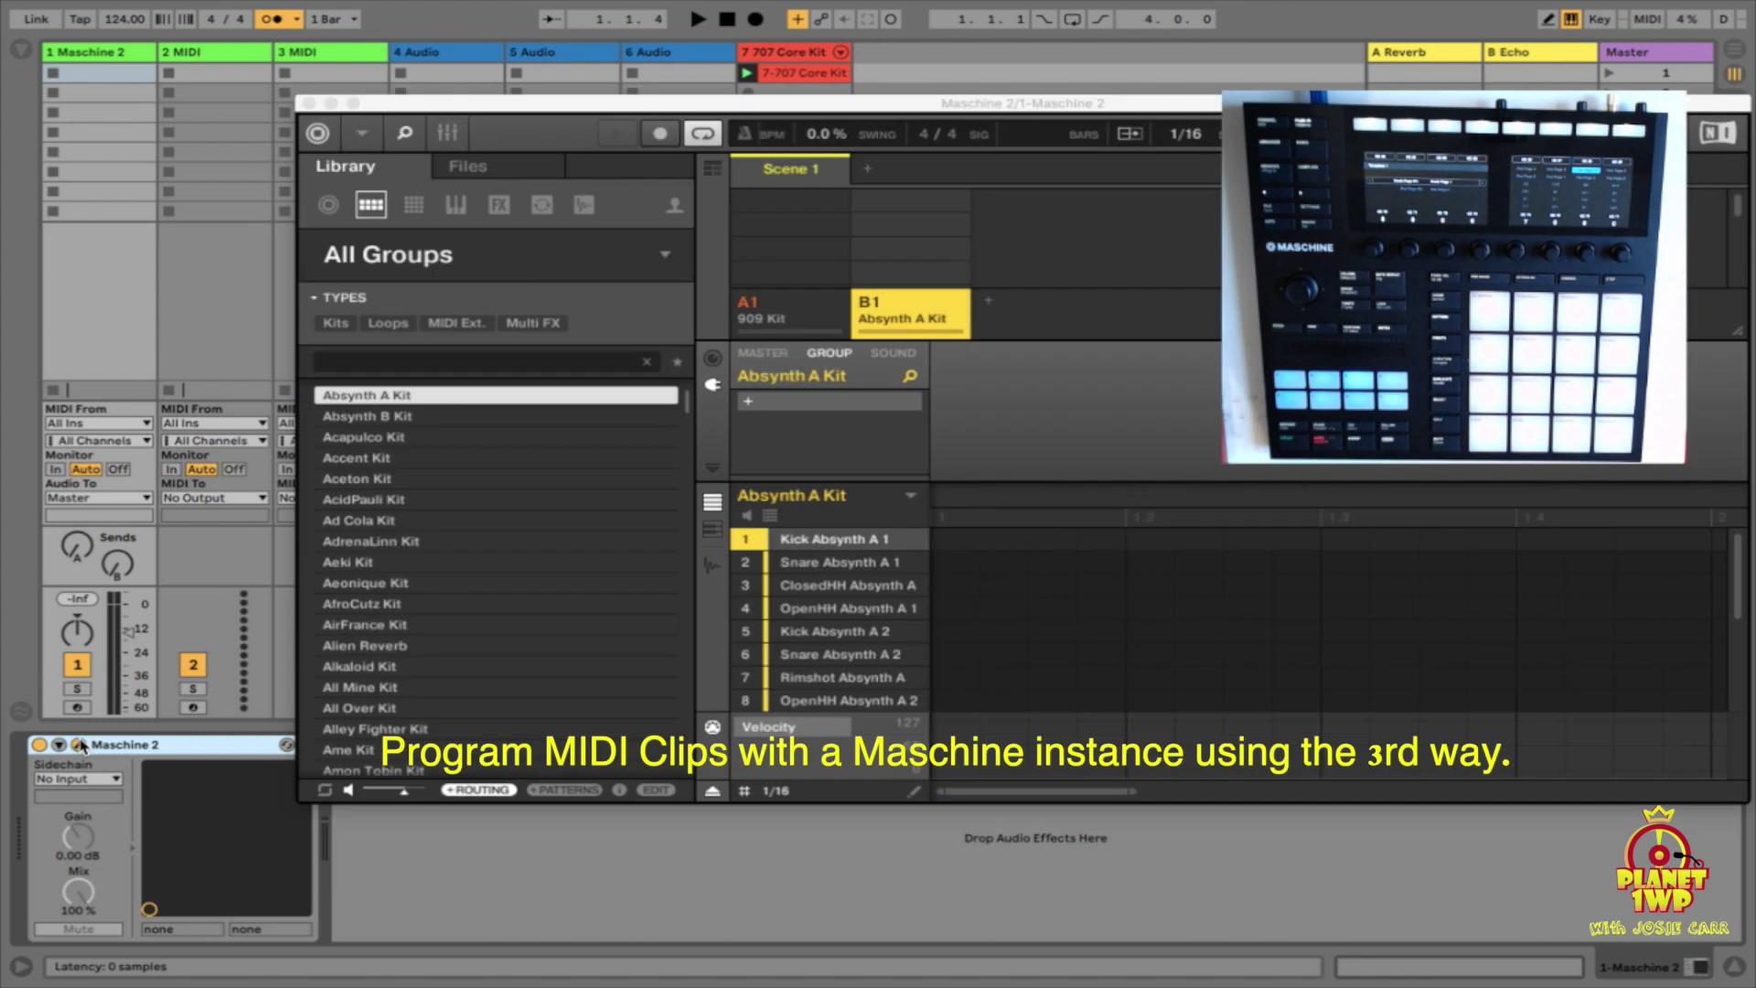
click(805, 315)
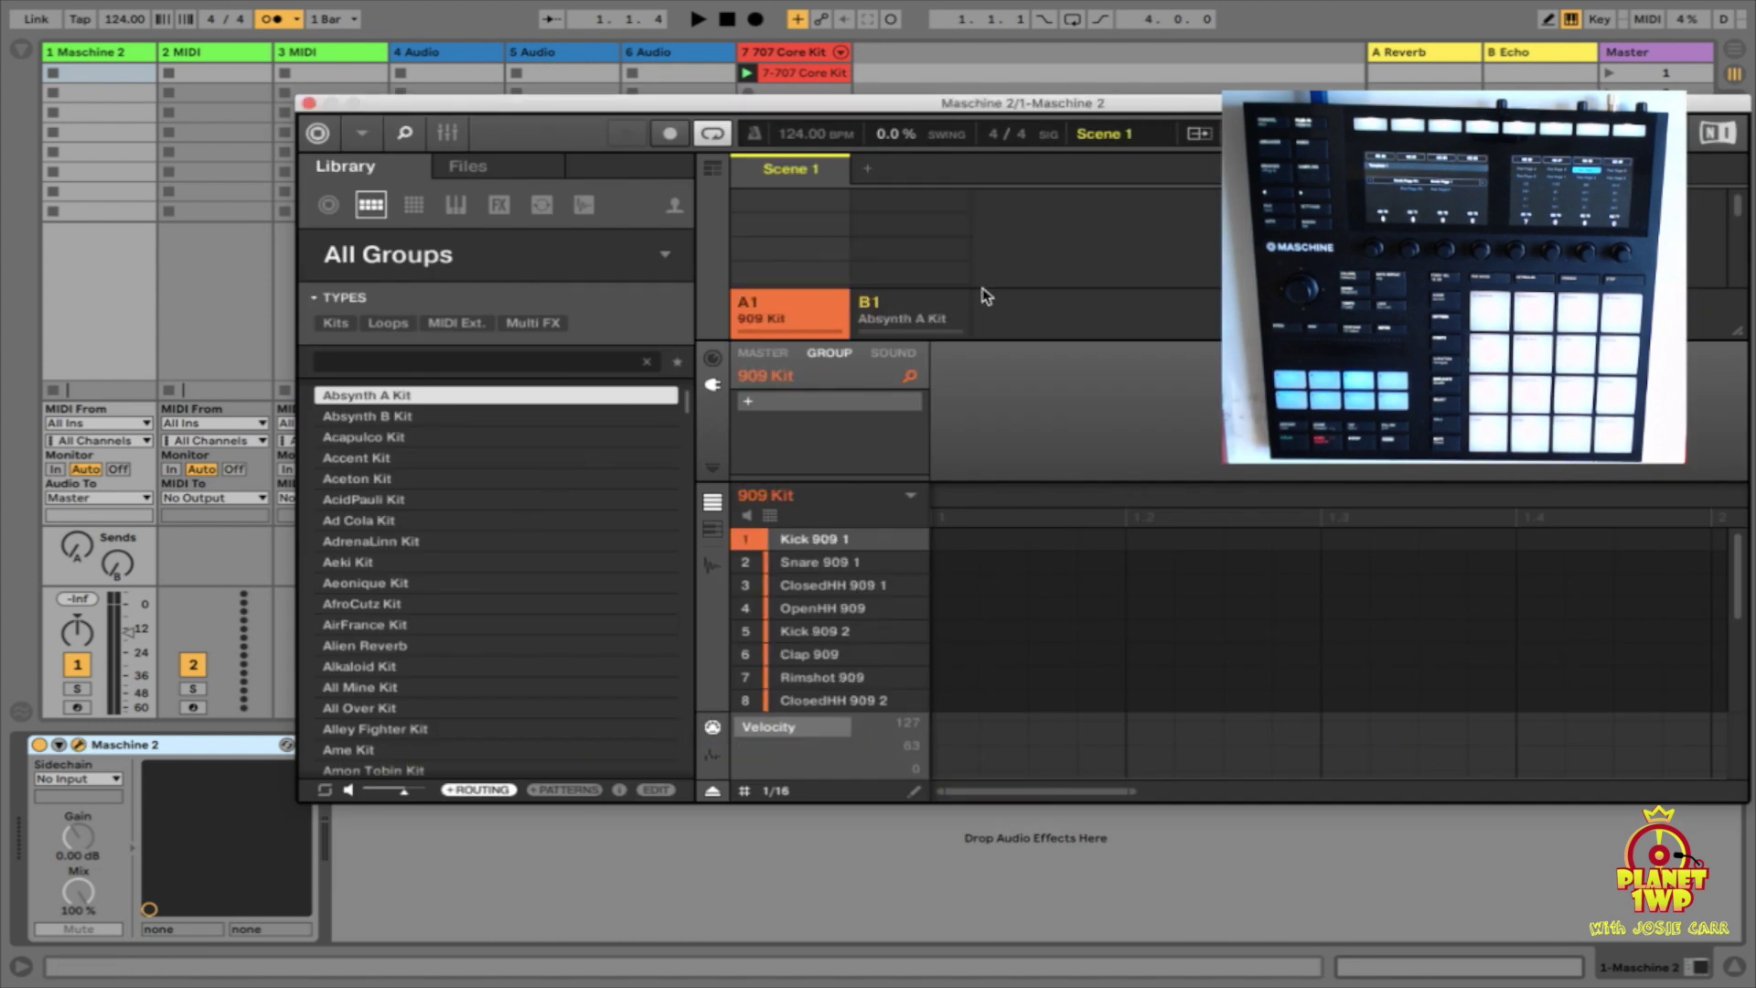
Apply Group MIDI Batch Setup > Sounds to MIDI Notes to the 909 Kit group A1.
right_click(805, 307)
mouse_move(873, 457)
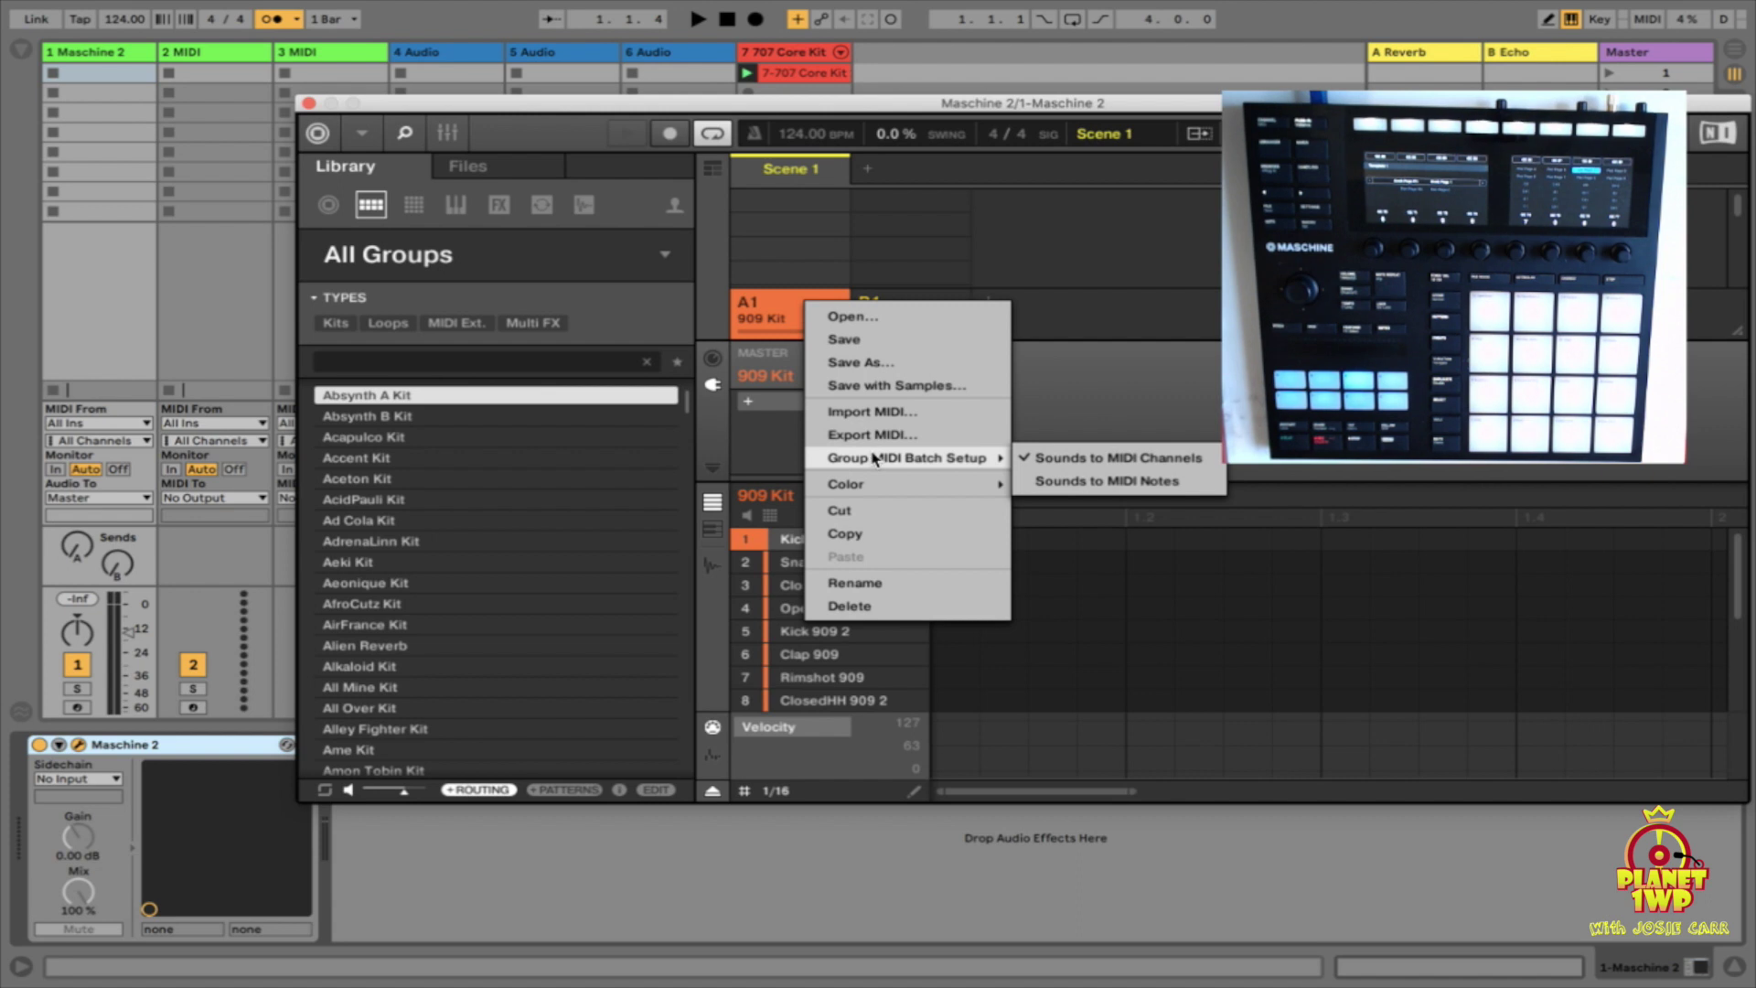
click(1083, 481)
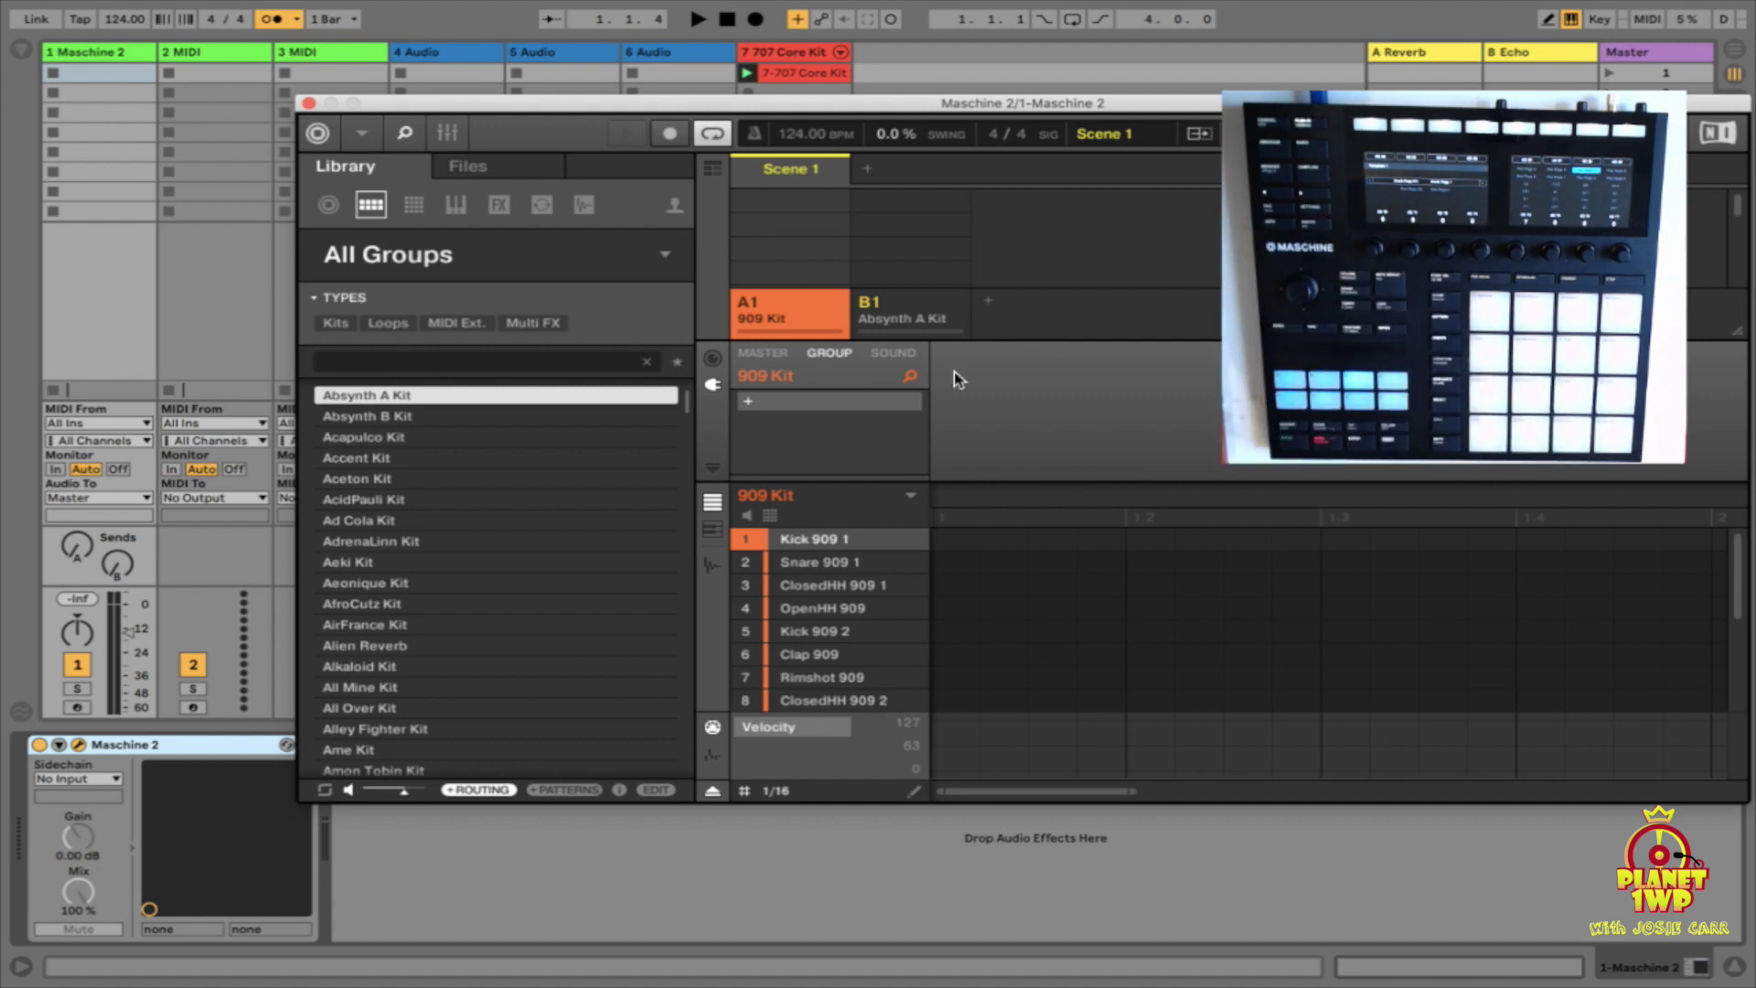
Apply Sounds to MIDI Notes to the Absynth A Kit group B1 and view its MIDI input.
click(918, 312)
right_click(918, 312)
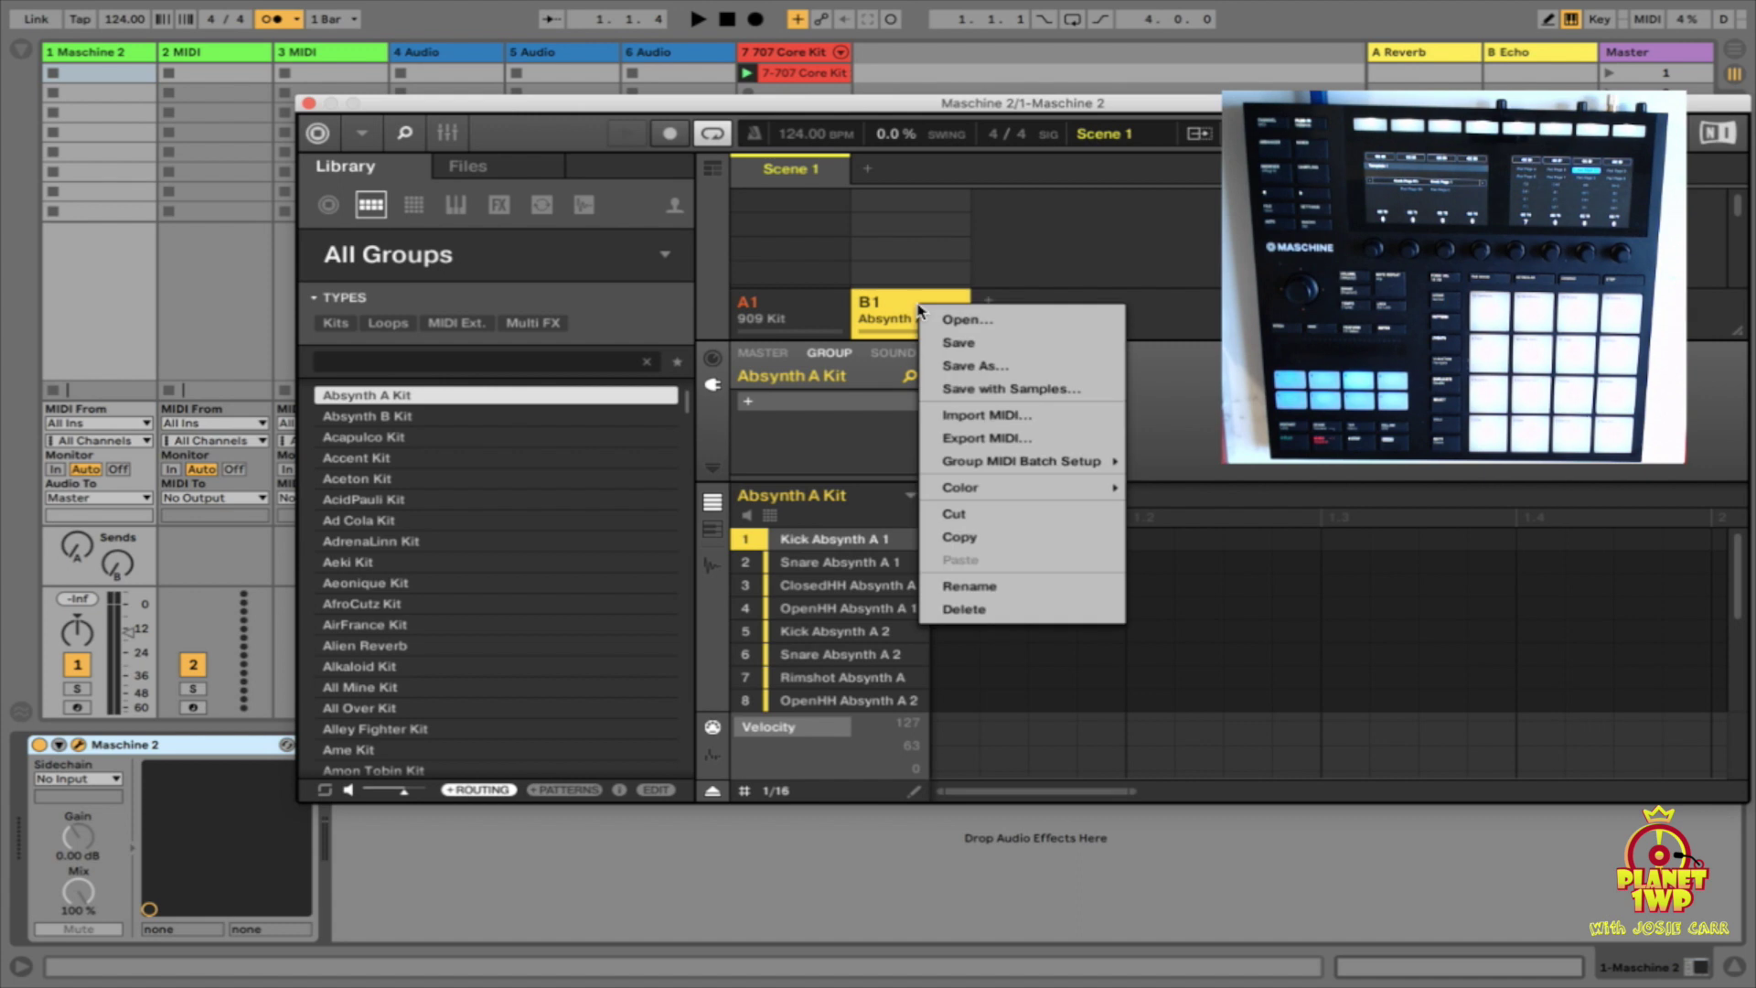
mouse_move(974, 462)
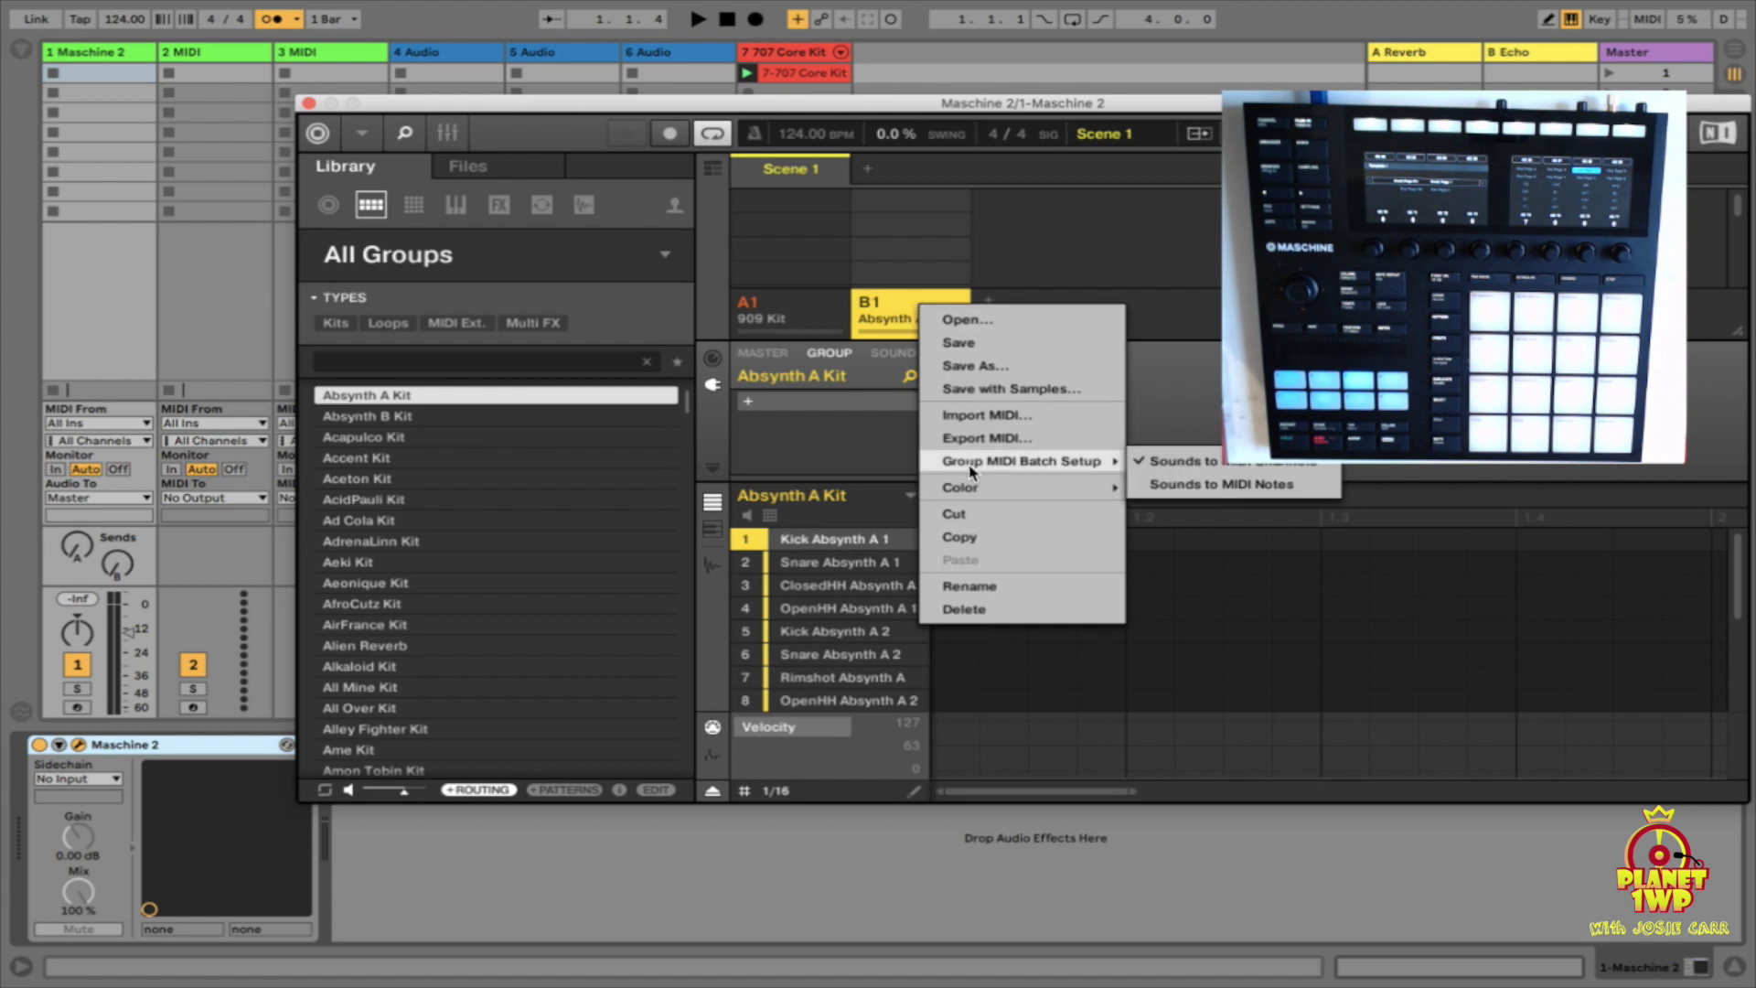
click(1193, 486)
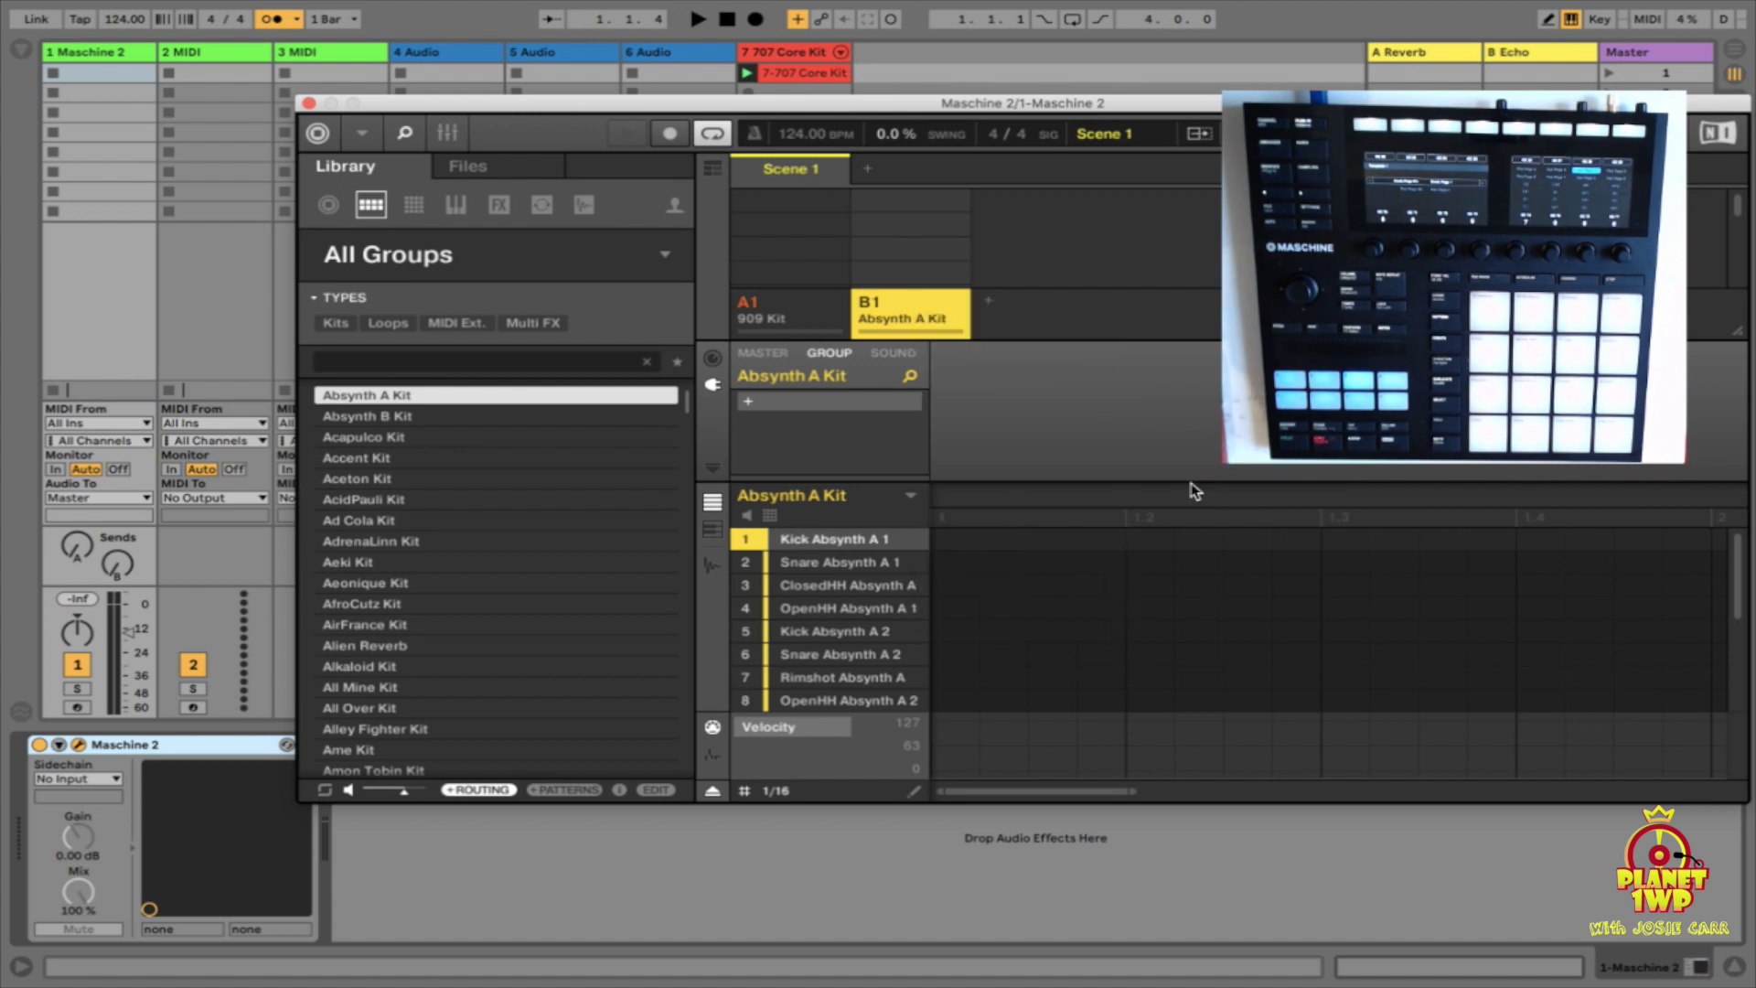
click(711, 360)
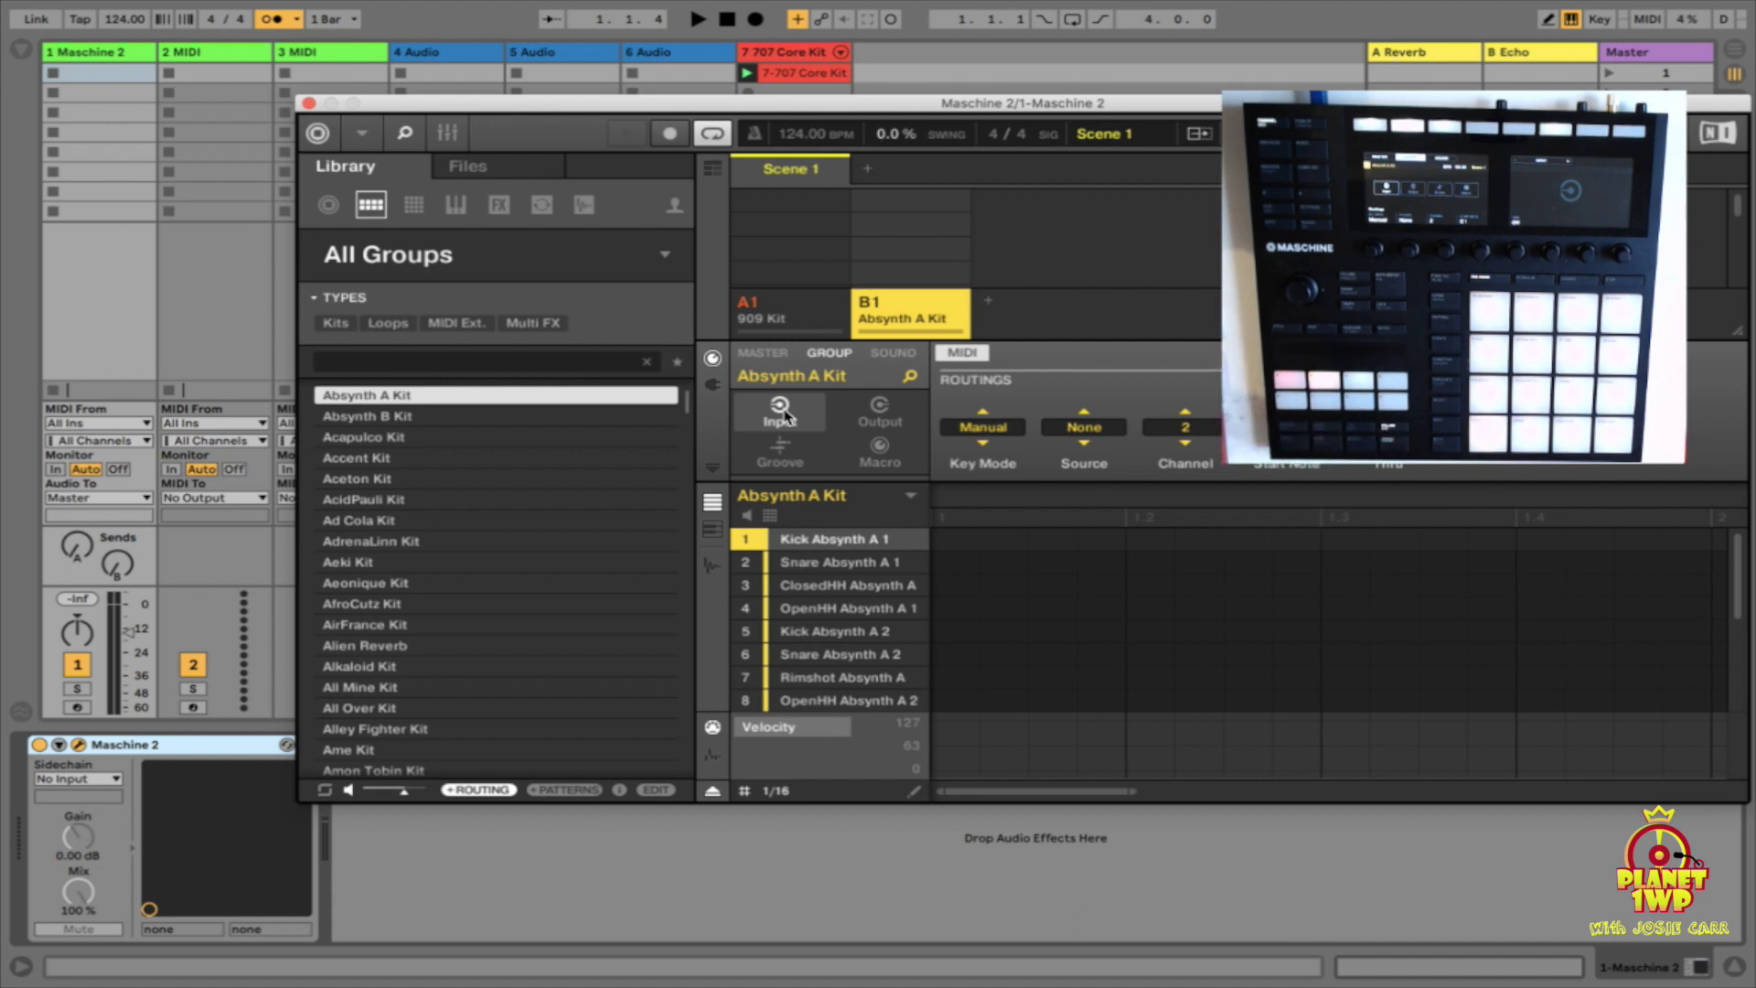
Switch Maschine 2 to its mixer view showing the 909 Kit and Absynth A Kit groups.
click(448, 132)
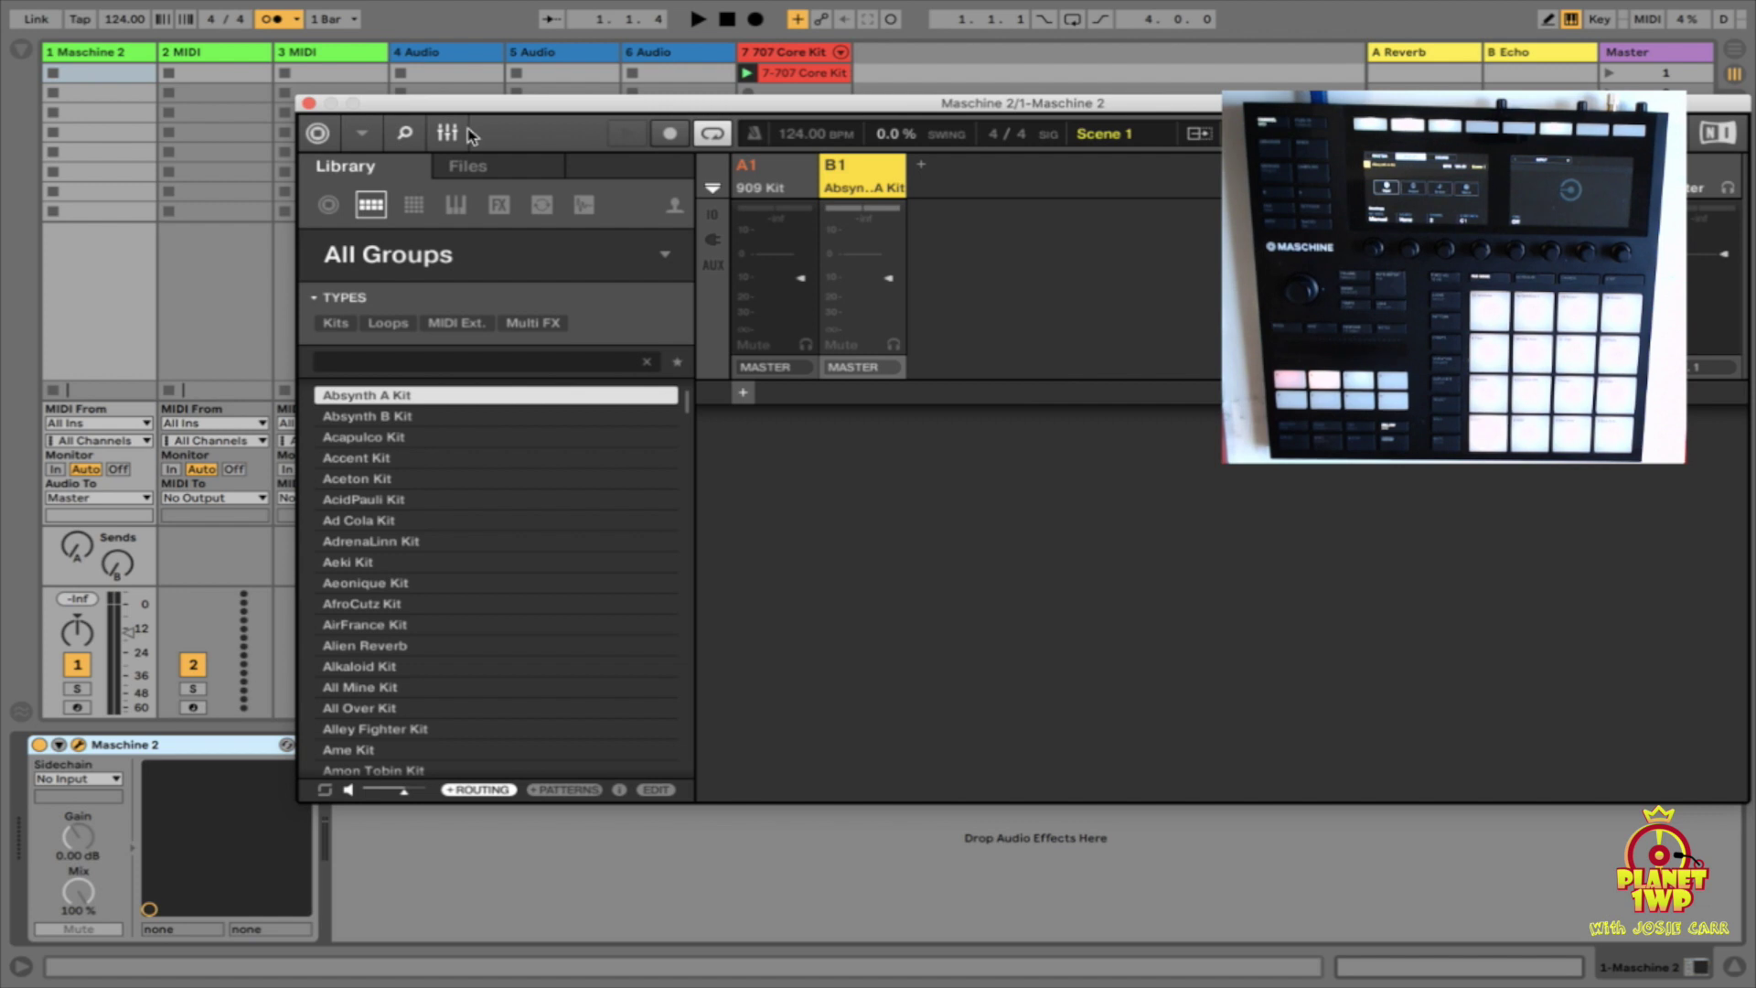
Close the Maschine window and route 2 MIDI to 1-Maschine 2, input 1.
click(309, 104)
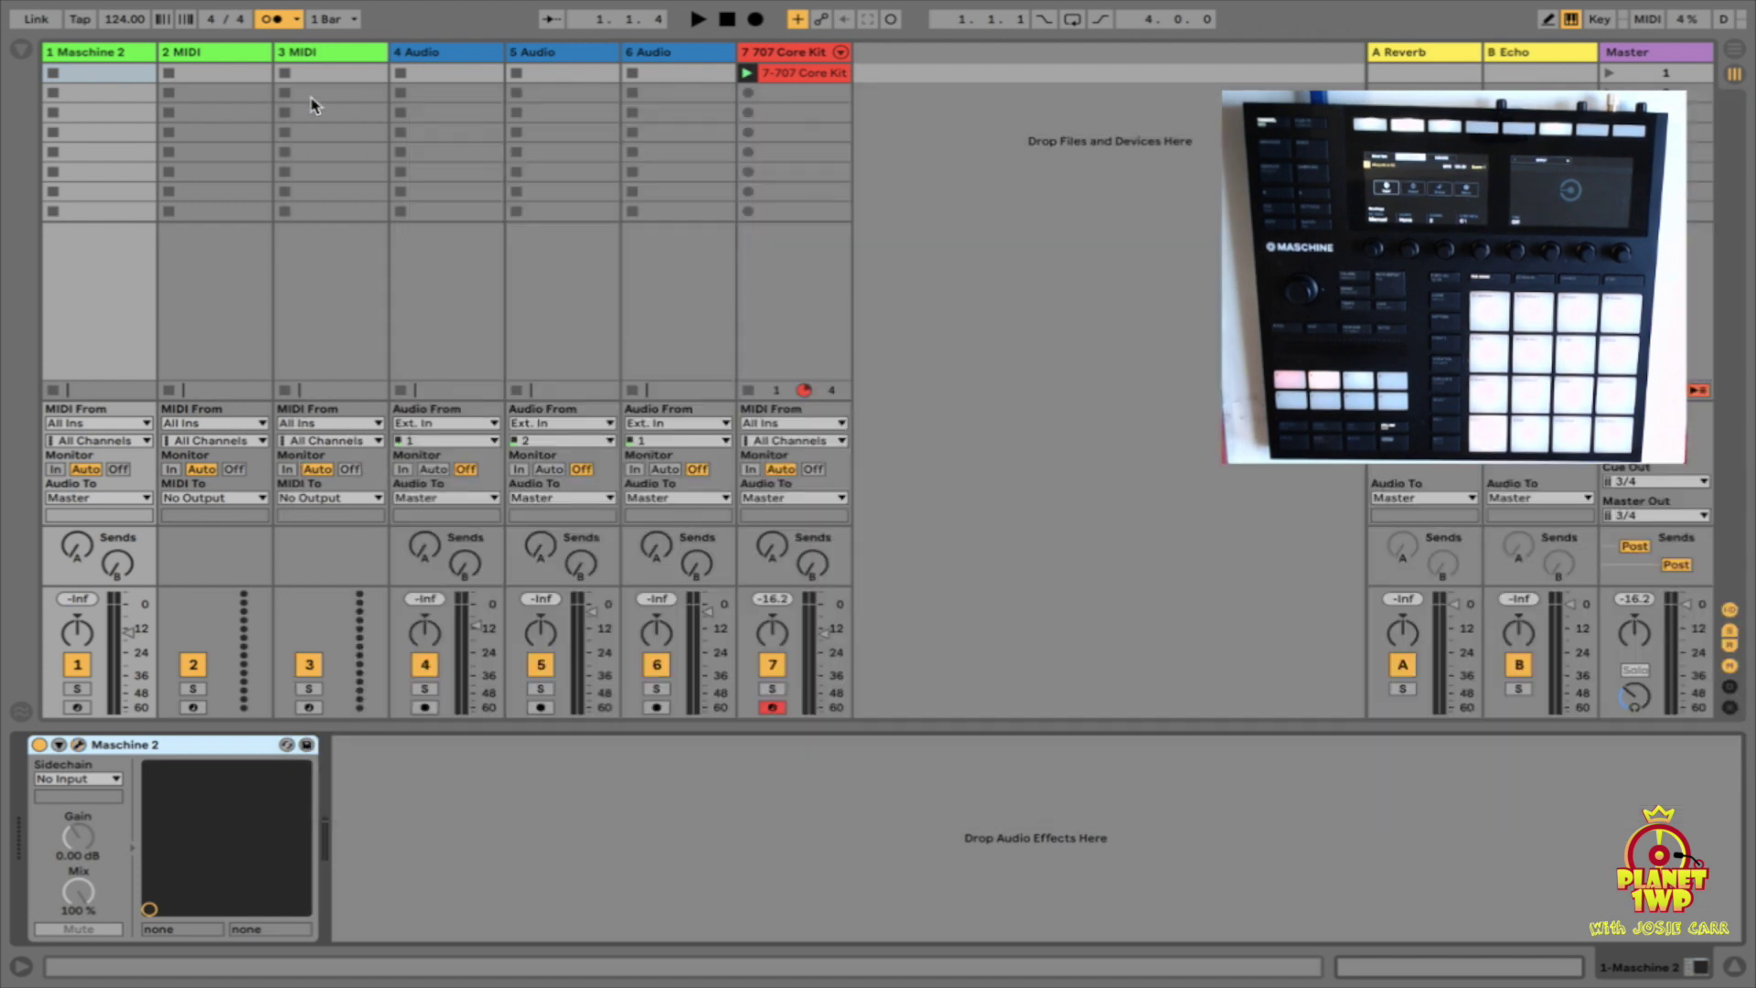
click(216, 55)
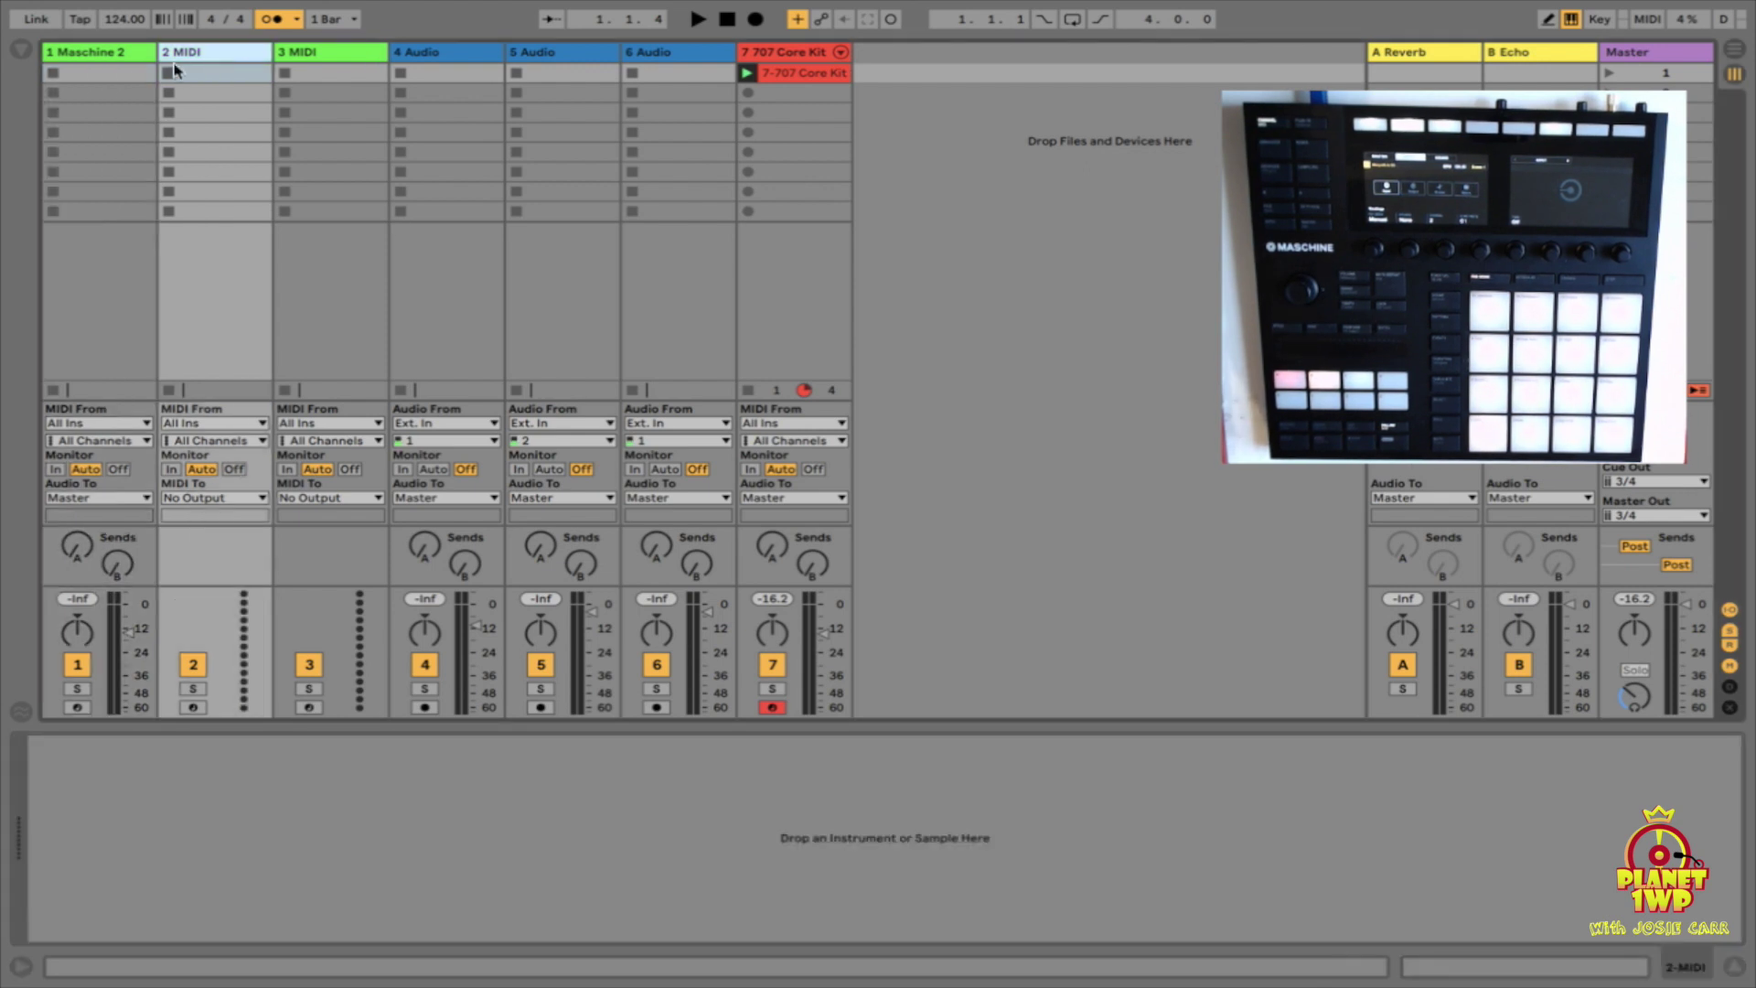
click(103, 52)
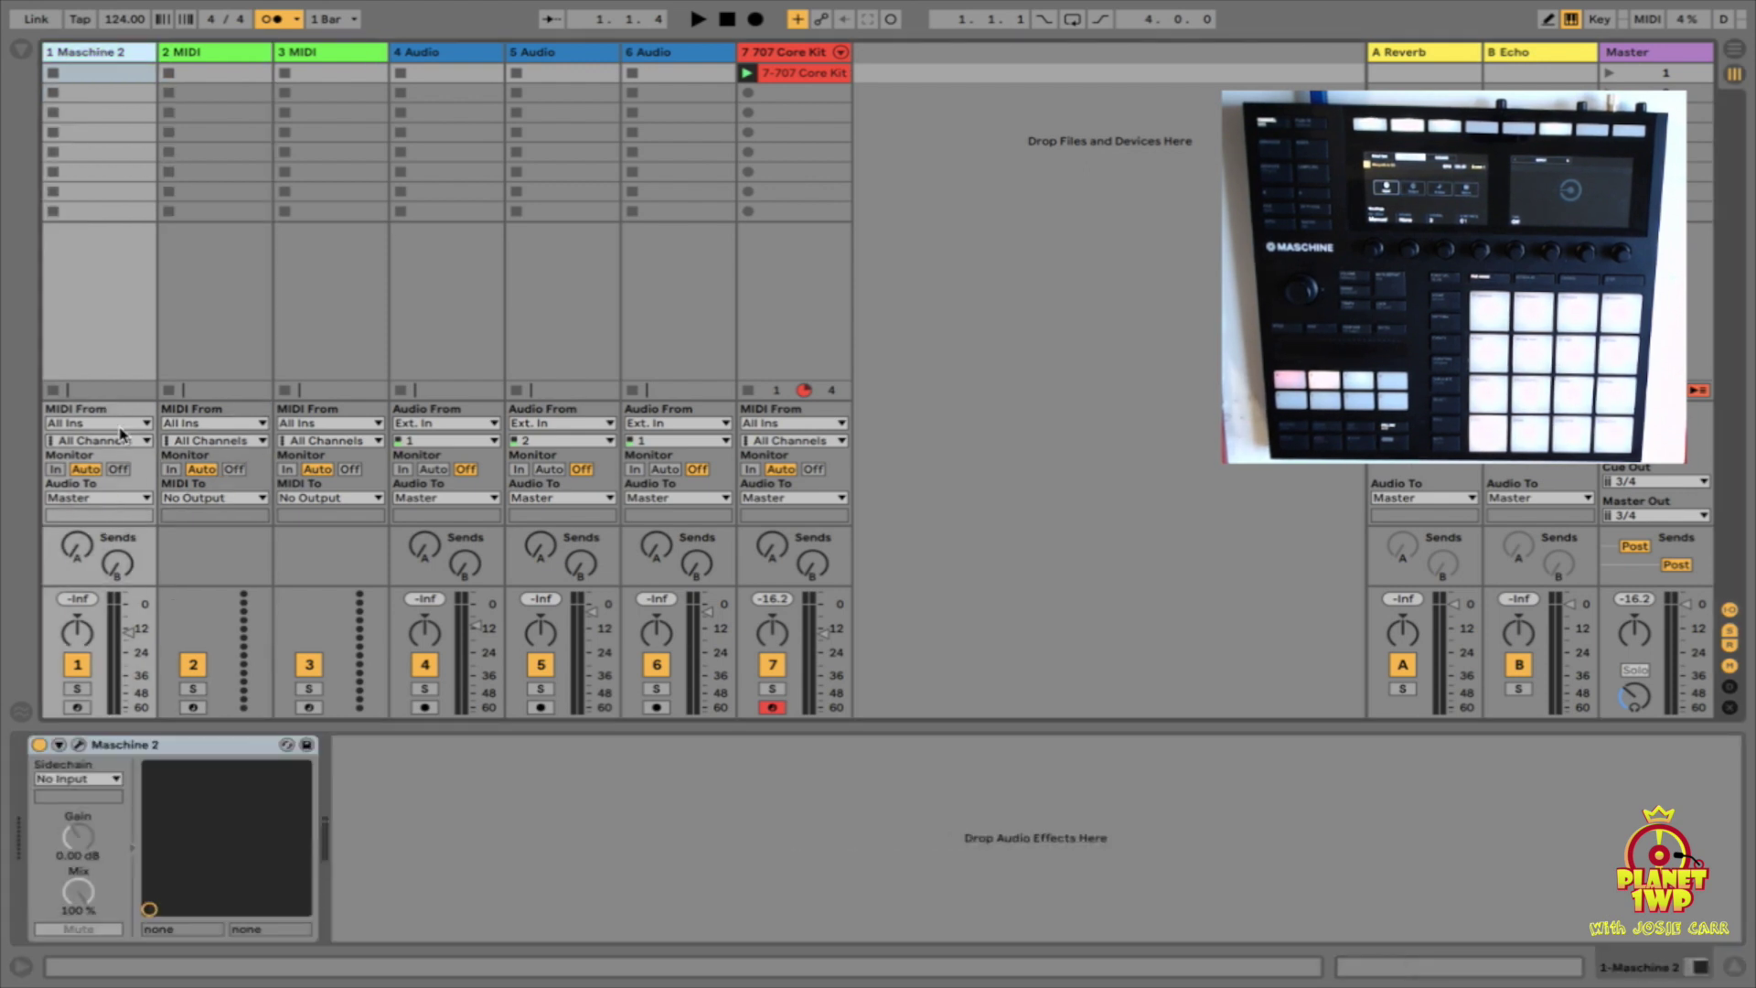
click(238, 52)
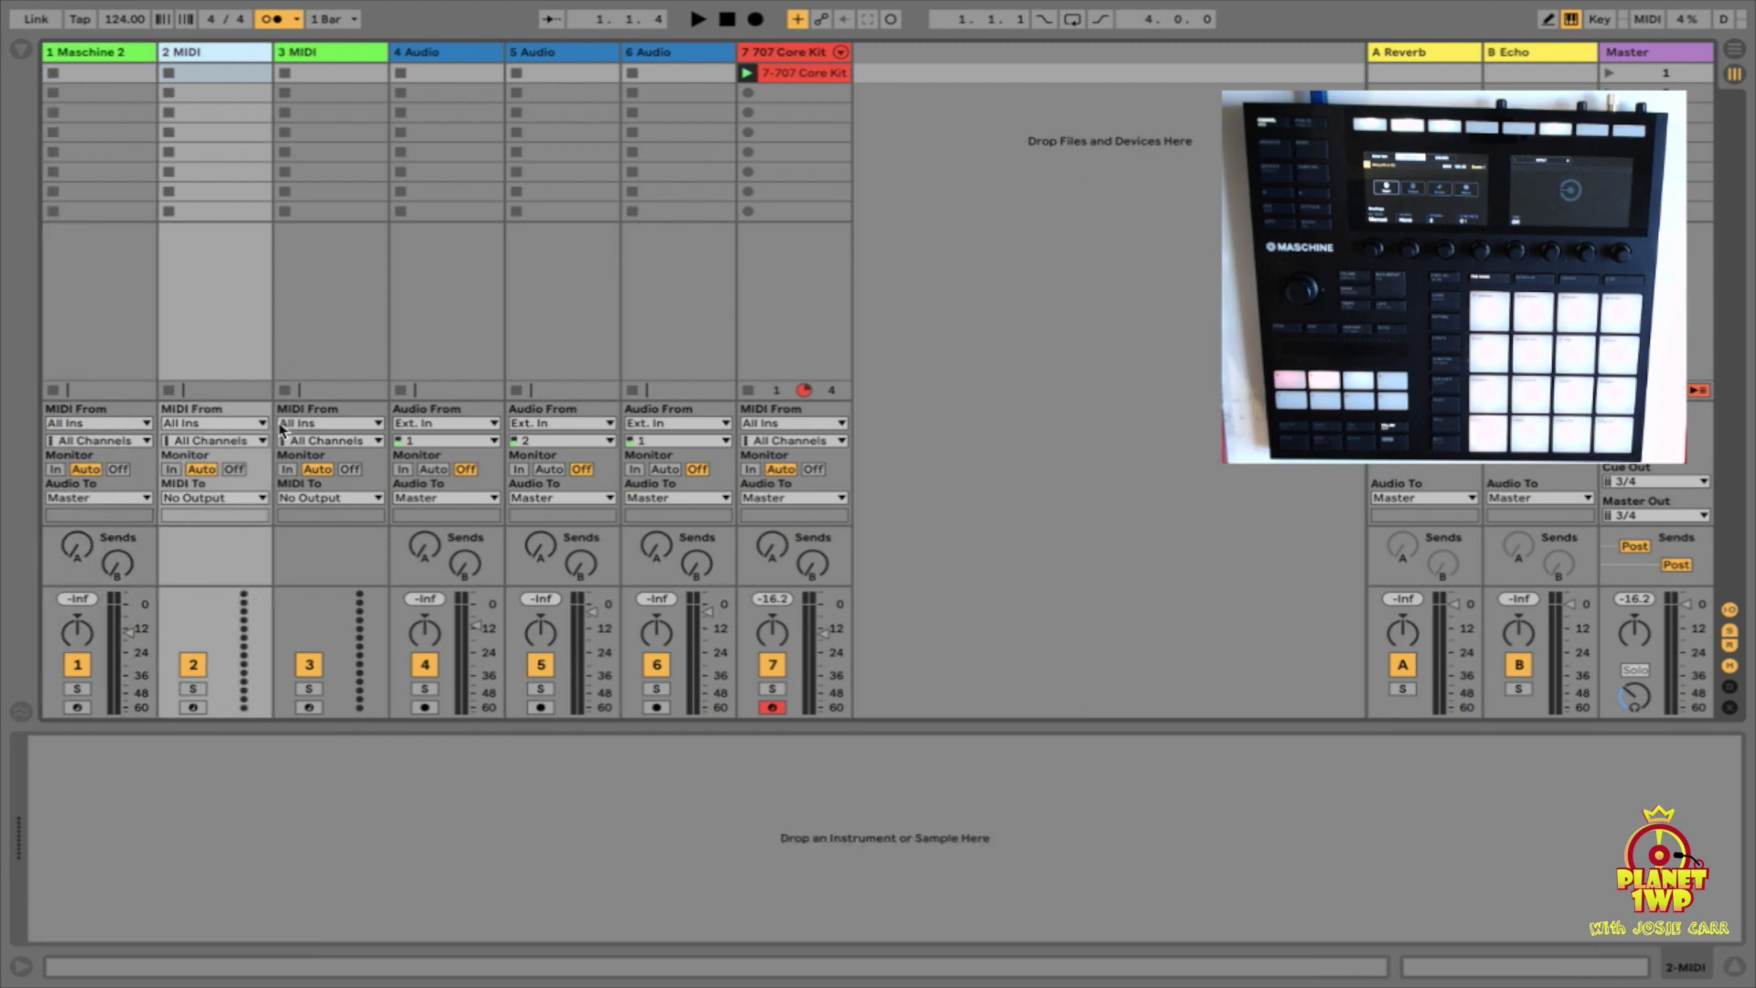
click(229, 497)
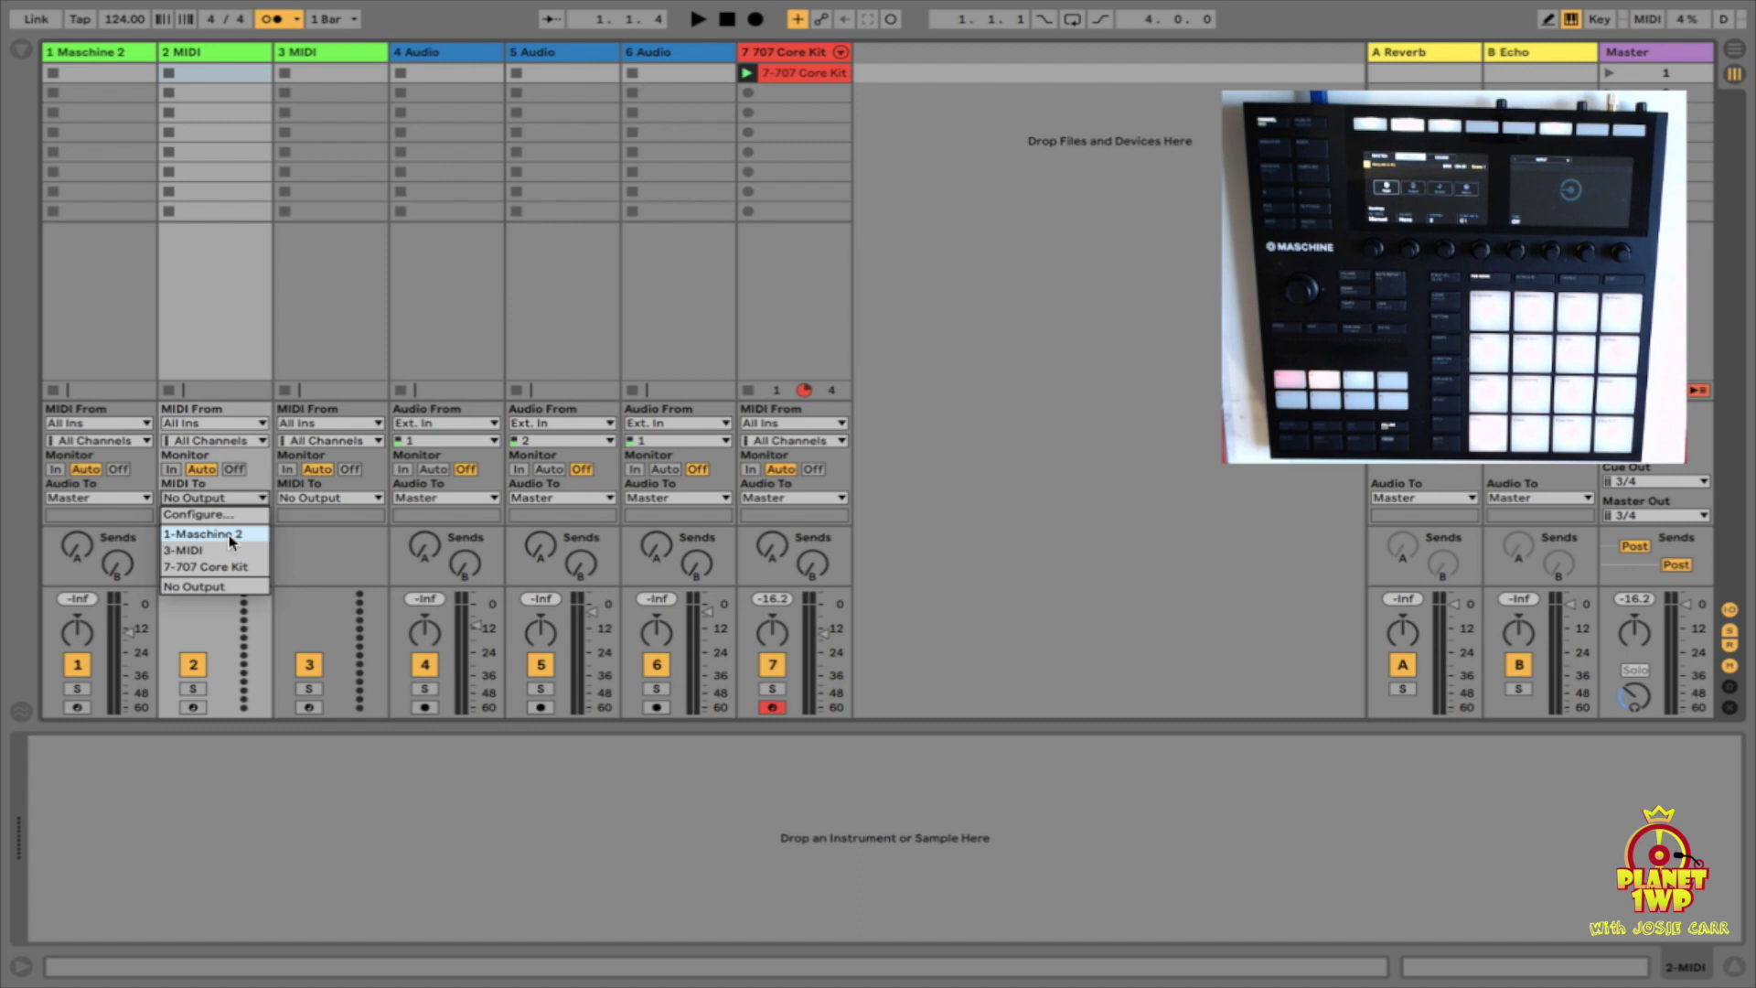
click(229, 534)
click(216, 518)
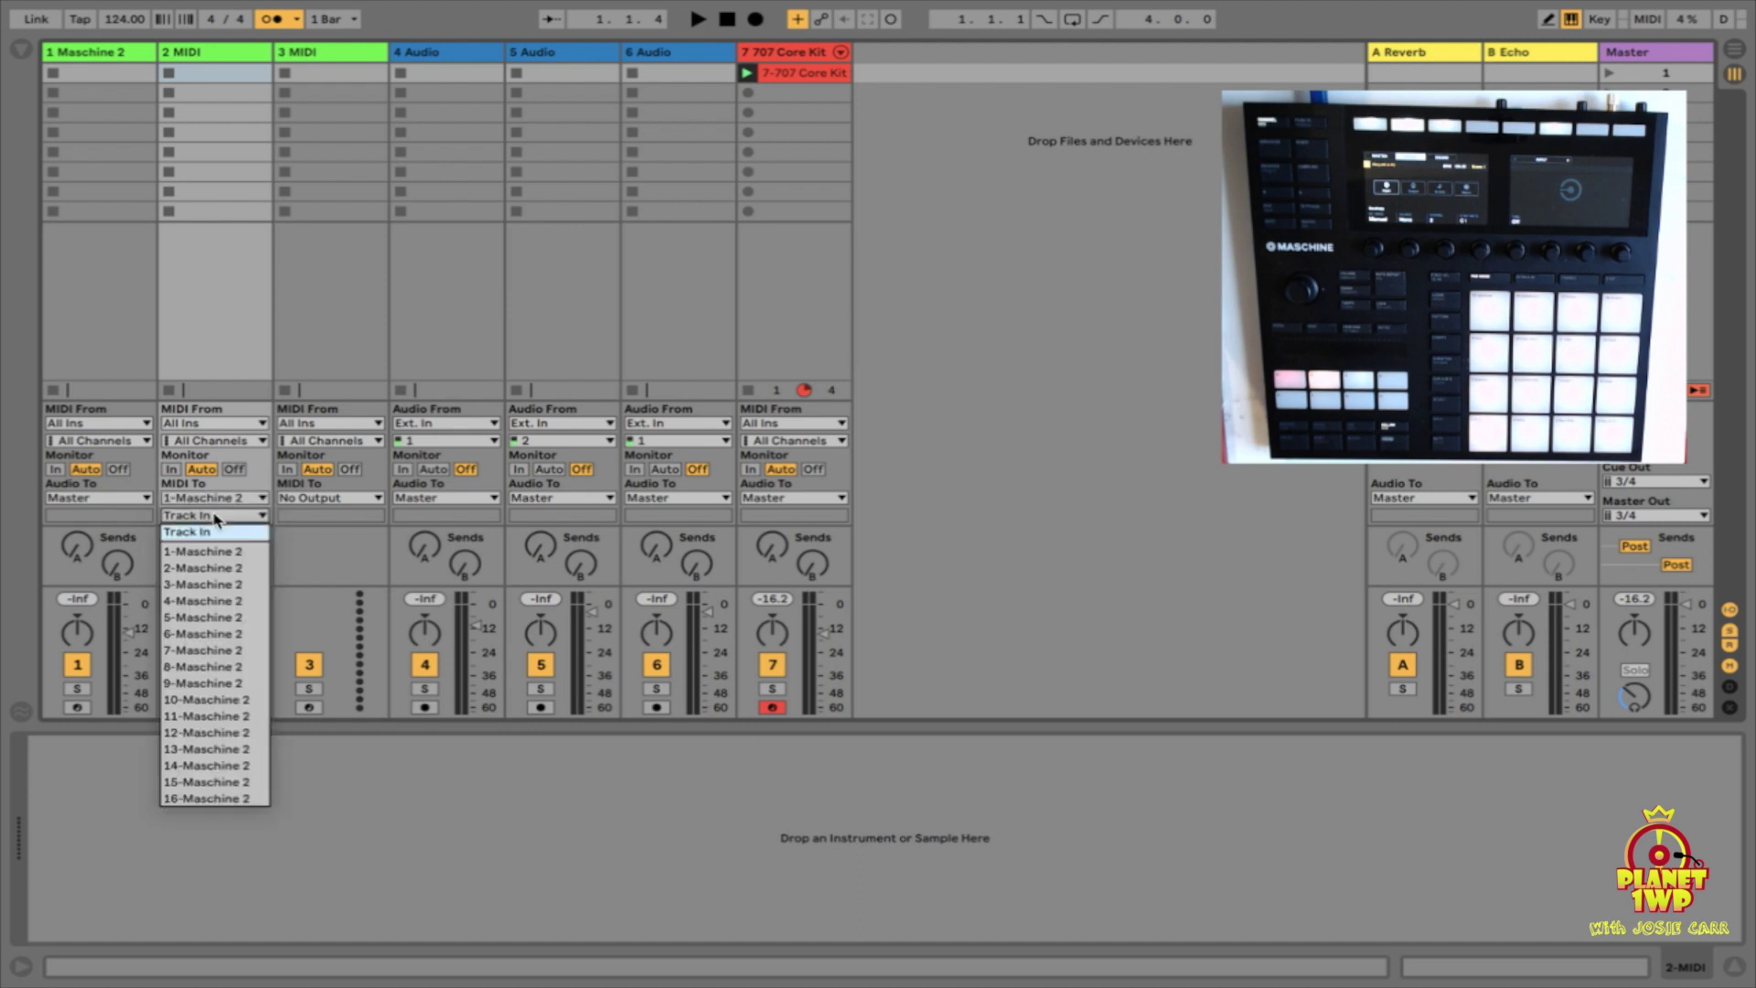
click(175, 552)
Route 3 MIDI to 2-Maschine 2 input and arm track 2 for recording.
click(310, 499)
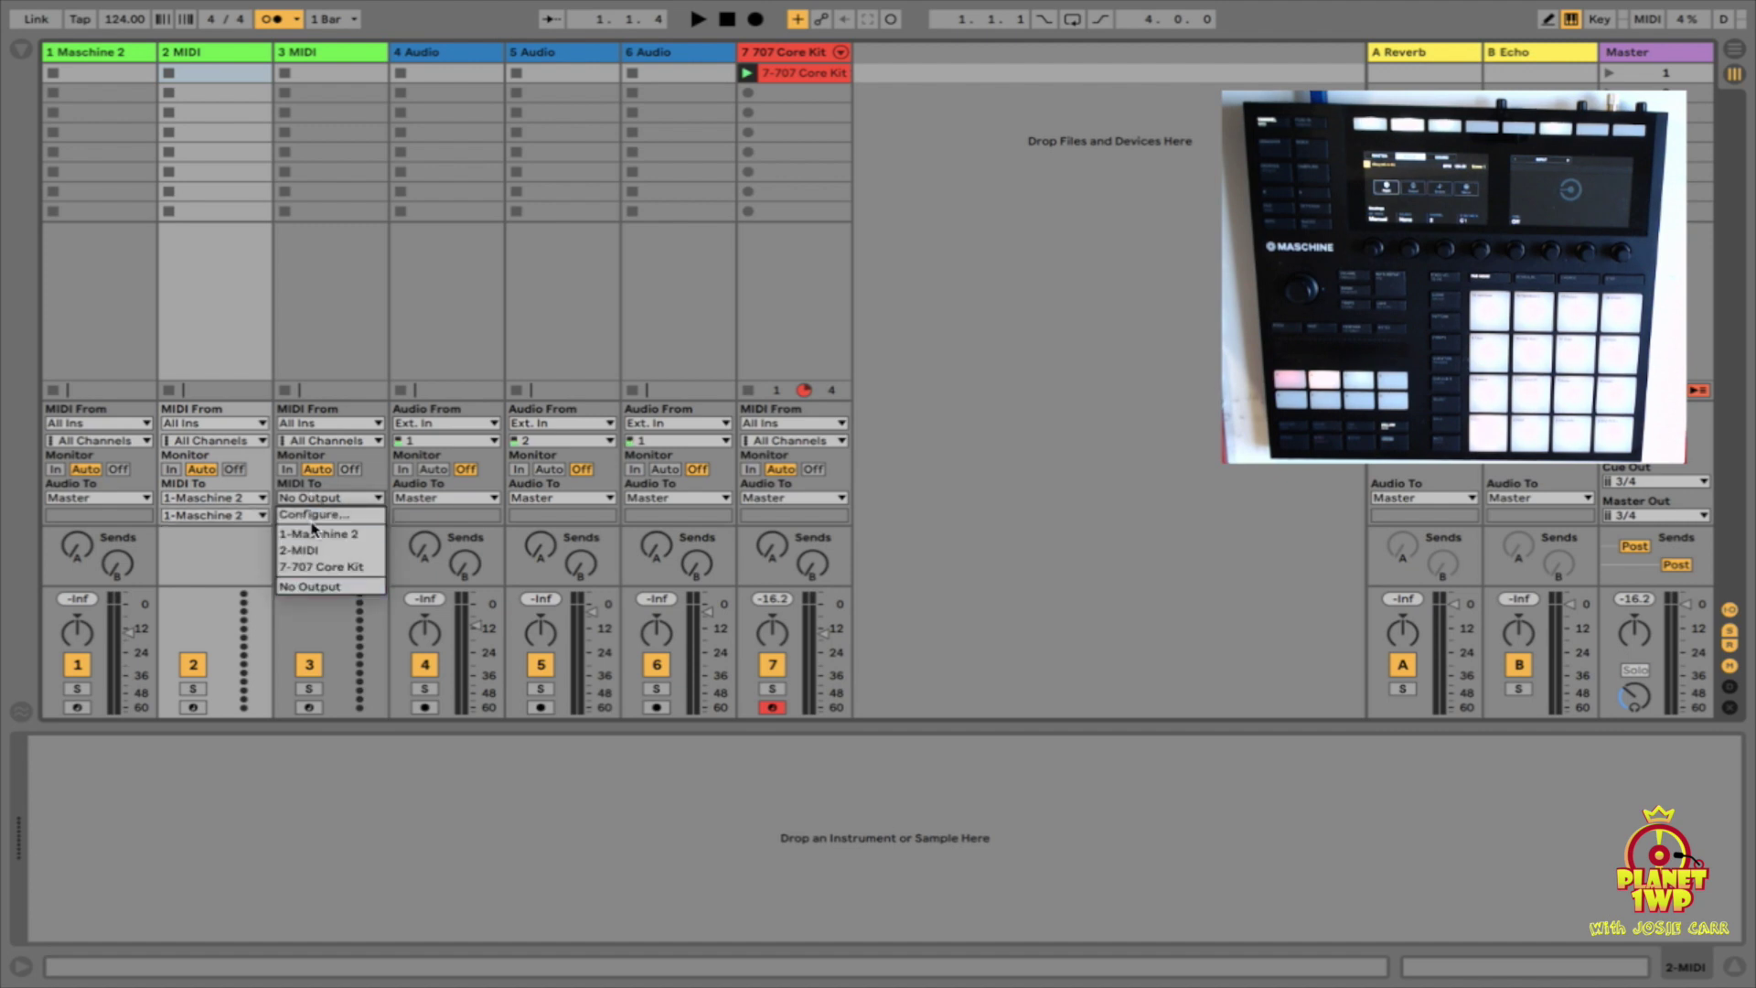
click(313, 532)
click(315, 515)
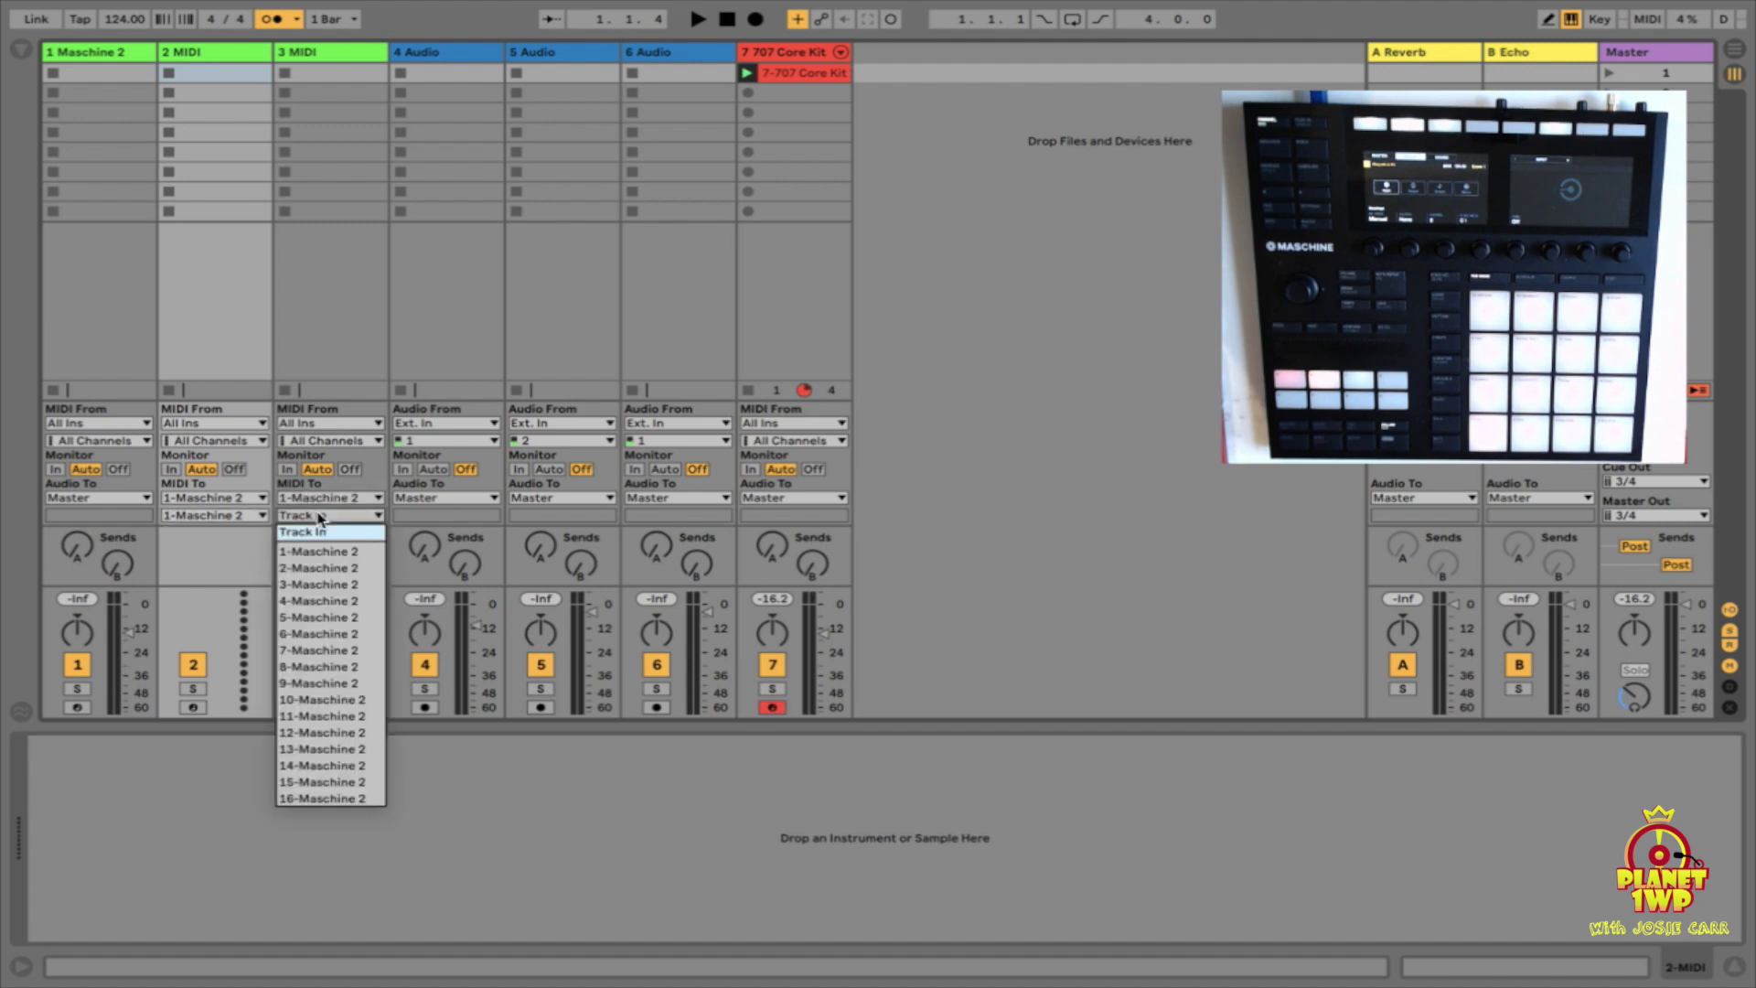
click(317, 567)
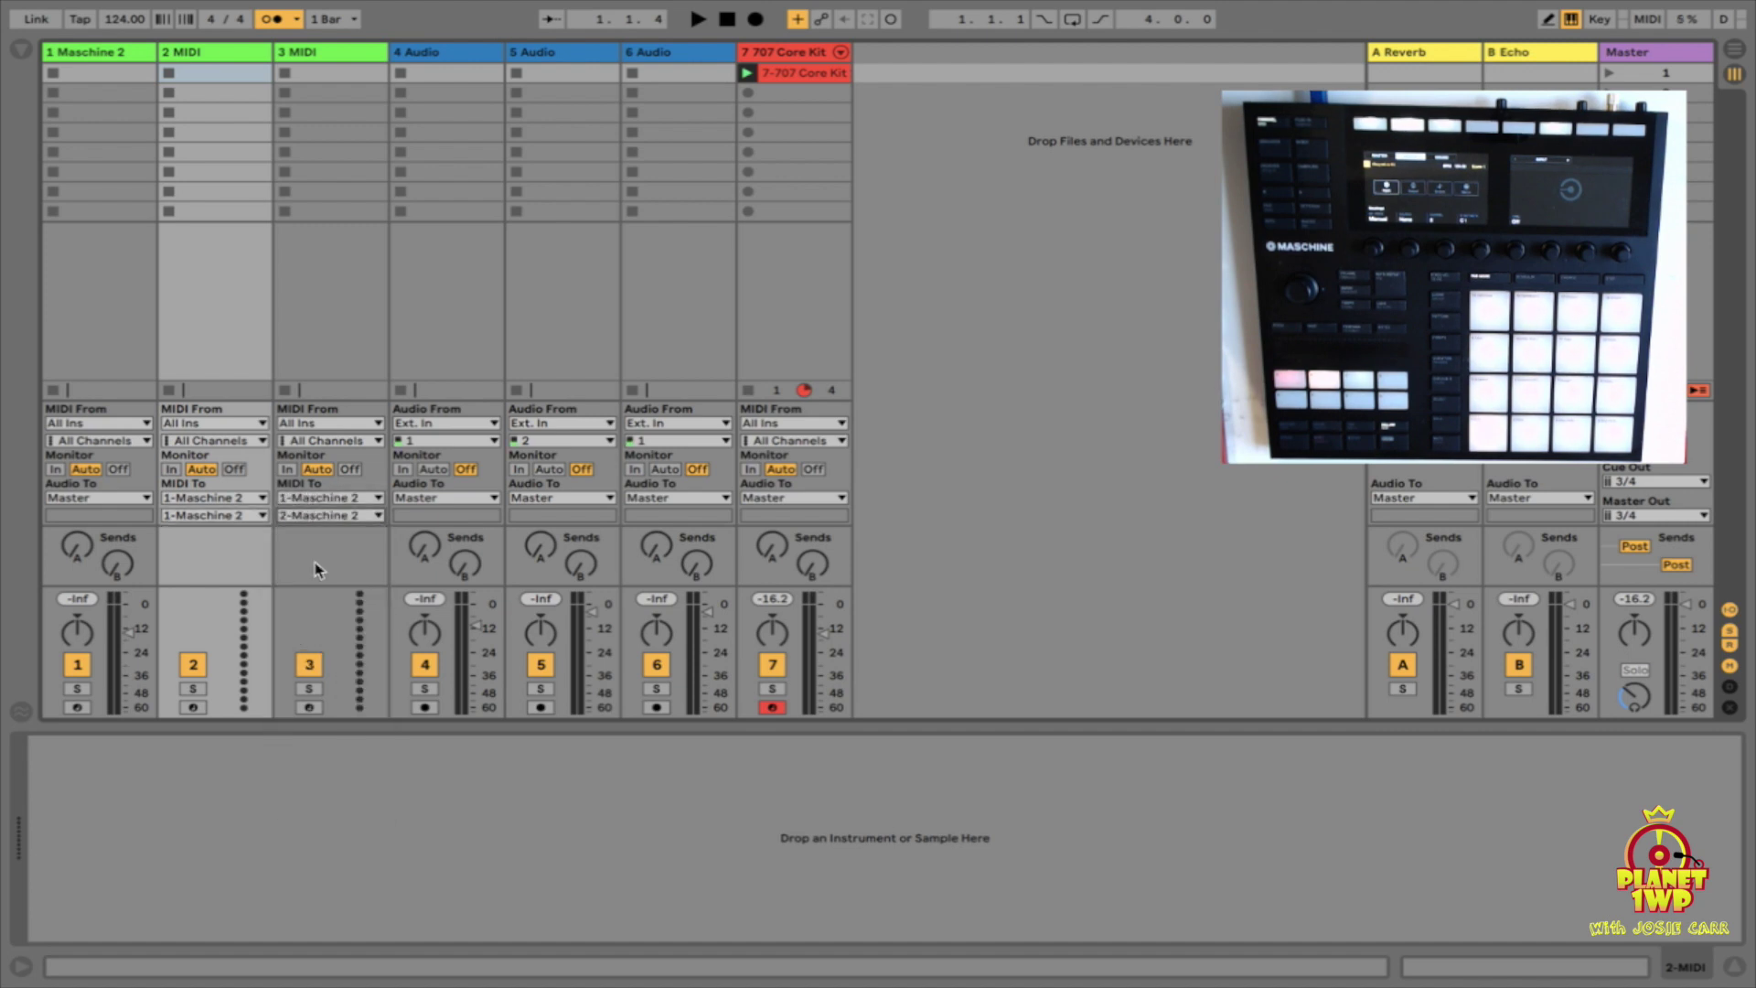
click(196, 708)
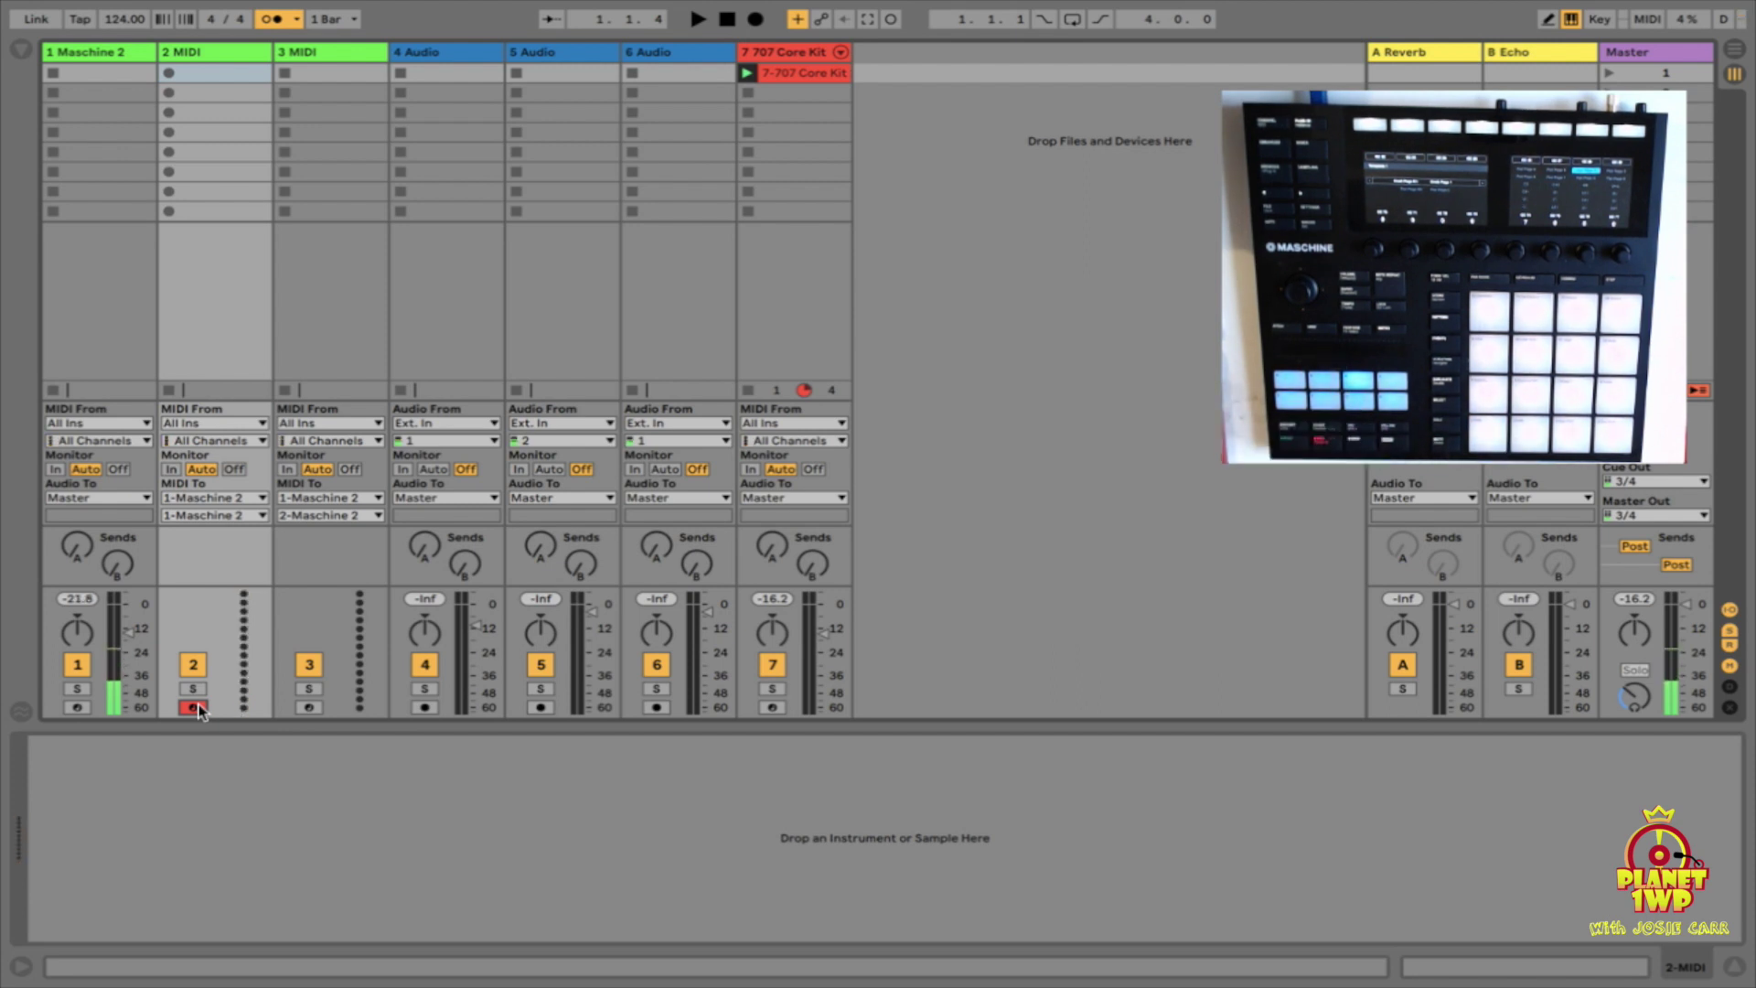
Arm track 3, then re-arm track 2 to record 2-MIDI 1 from the Maschine pads.
click(308, 707)
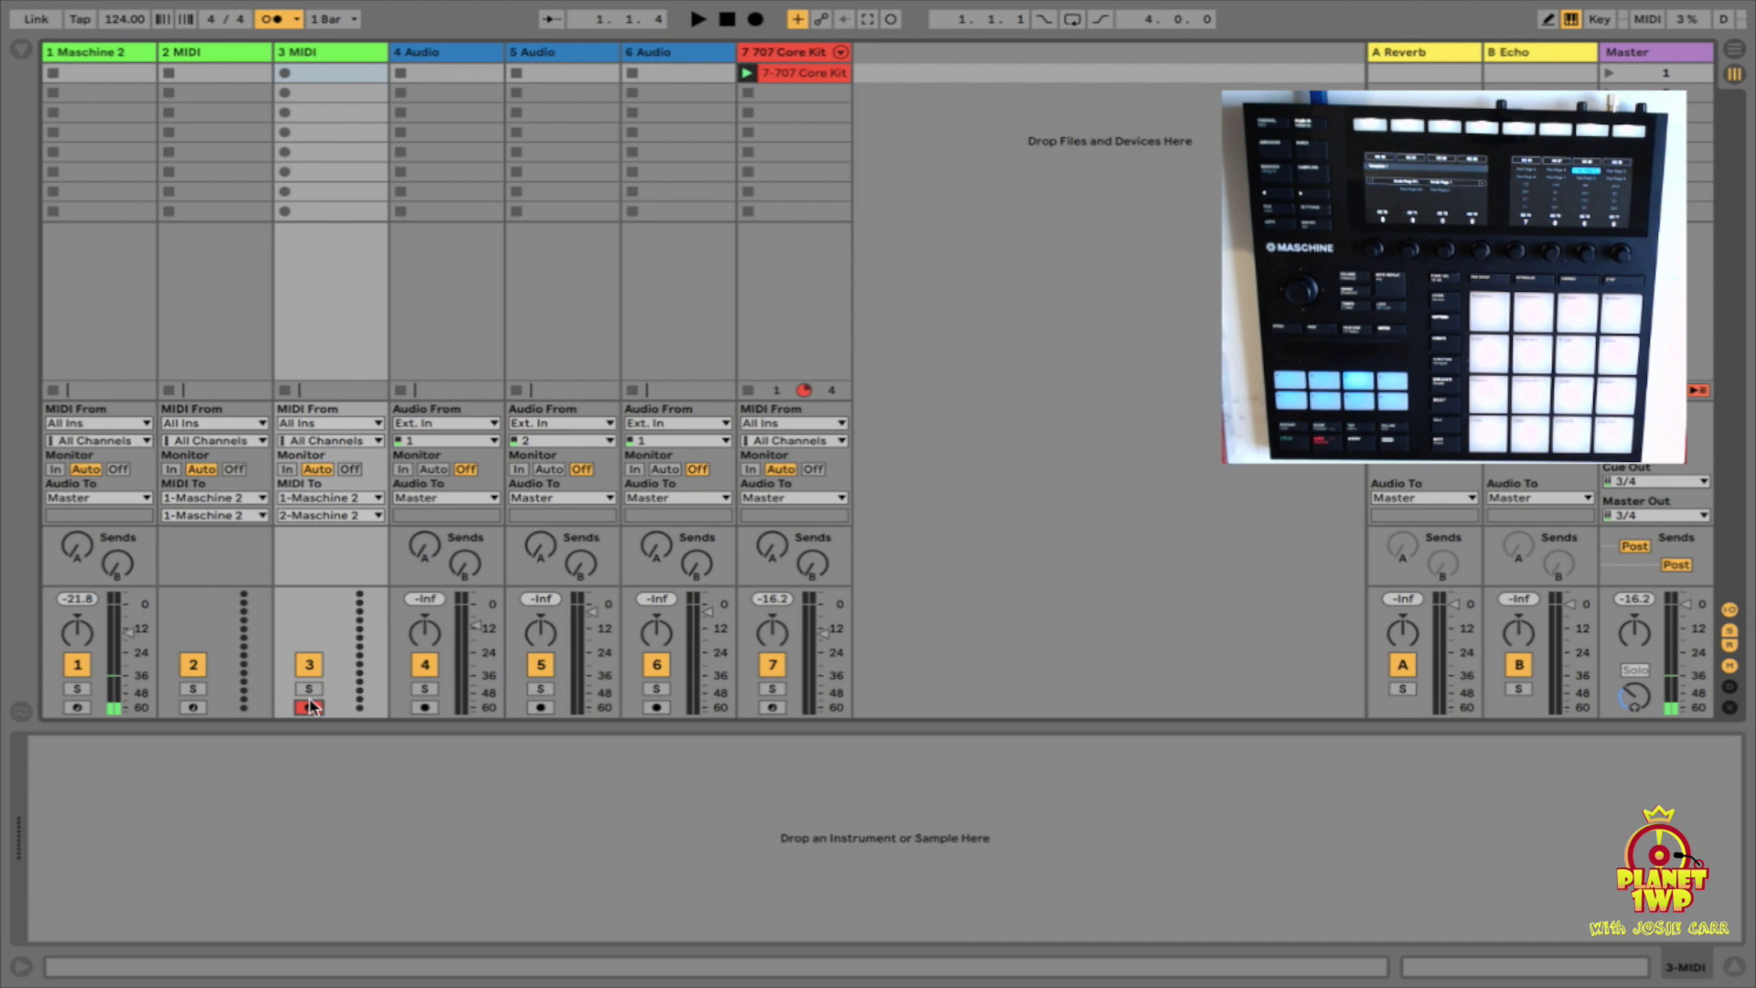
click(193, 707)
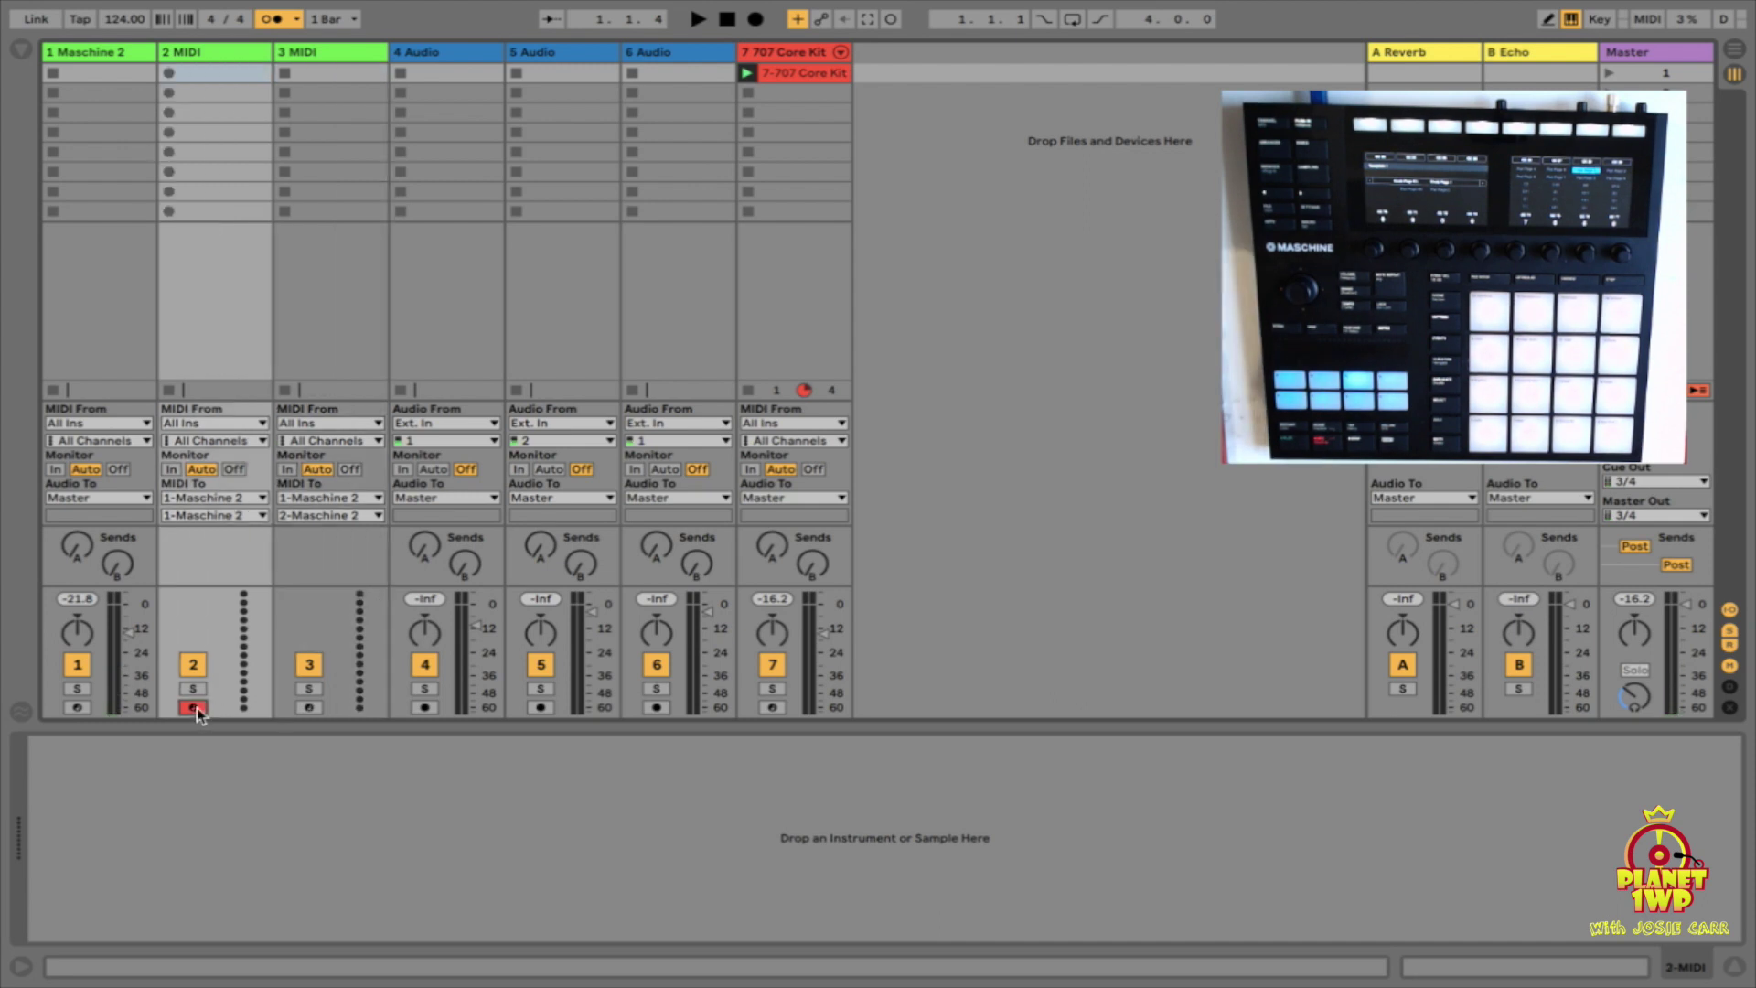
mouse_move(428, 4)
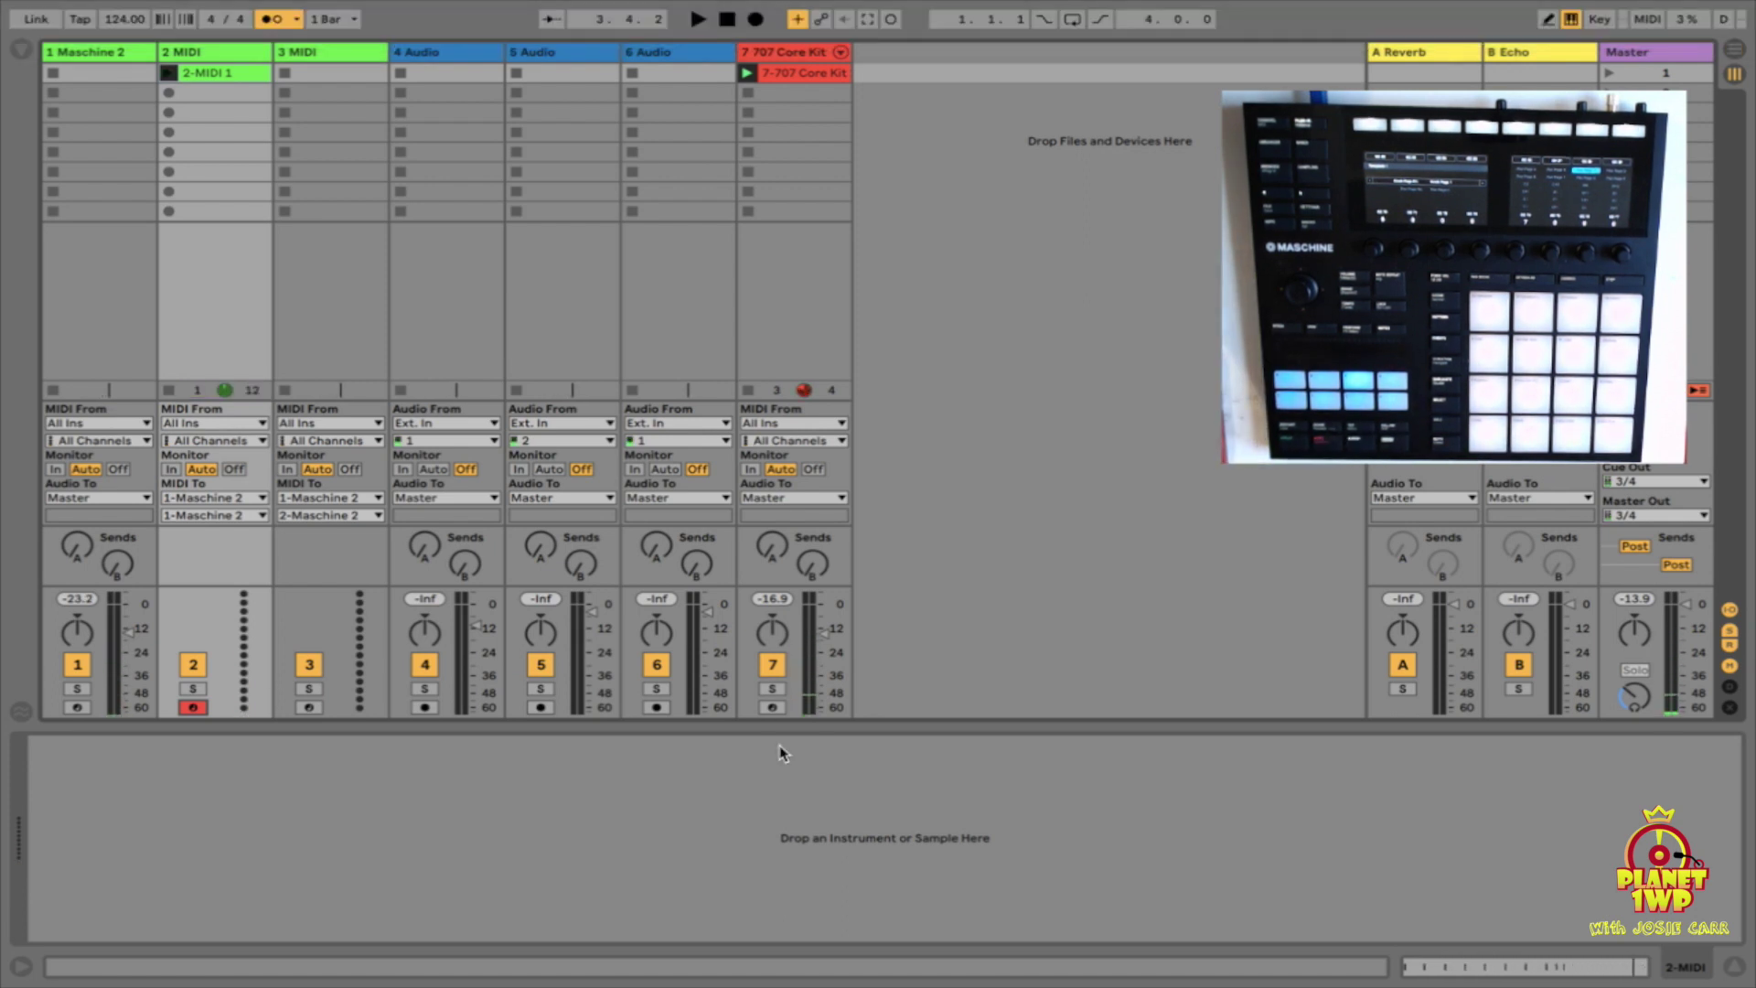
Deactivate the 707 Core Kit track and shorten the 2-MIDI 1 clip loop to two bars.
click(778, 668)
click(231, 75)
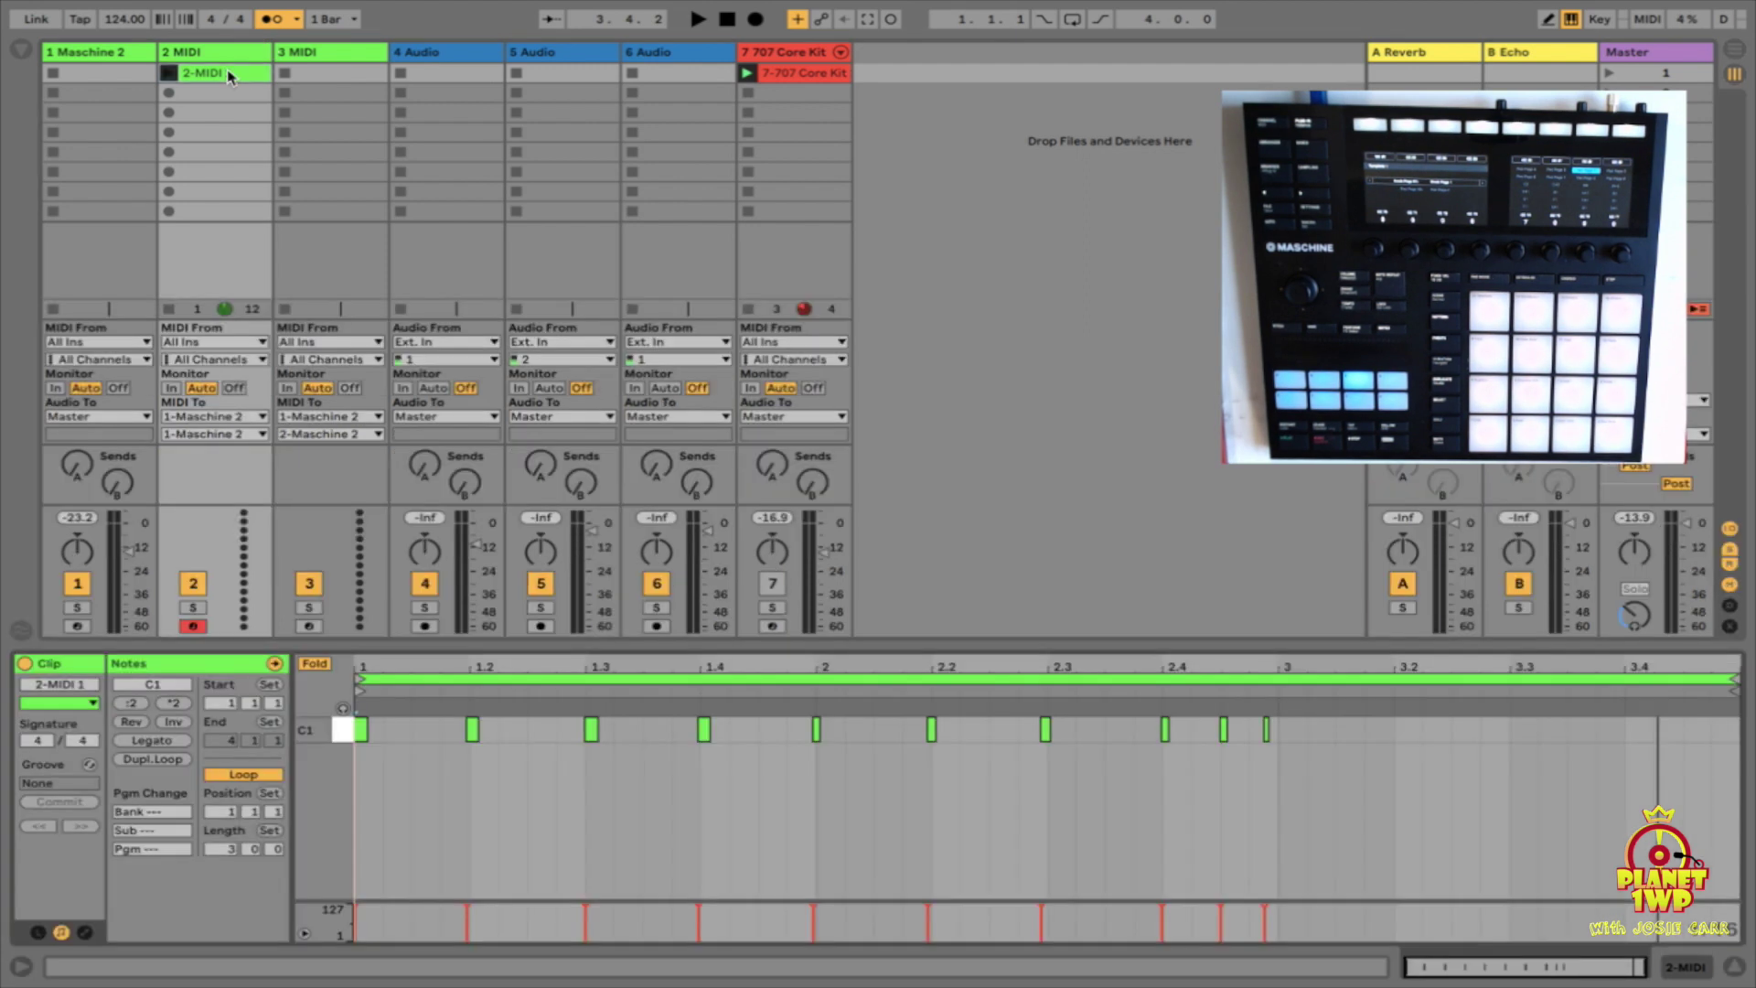
click(758, 783)
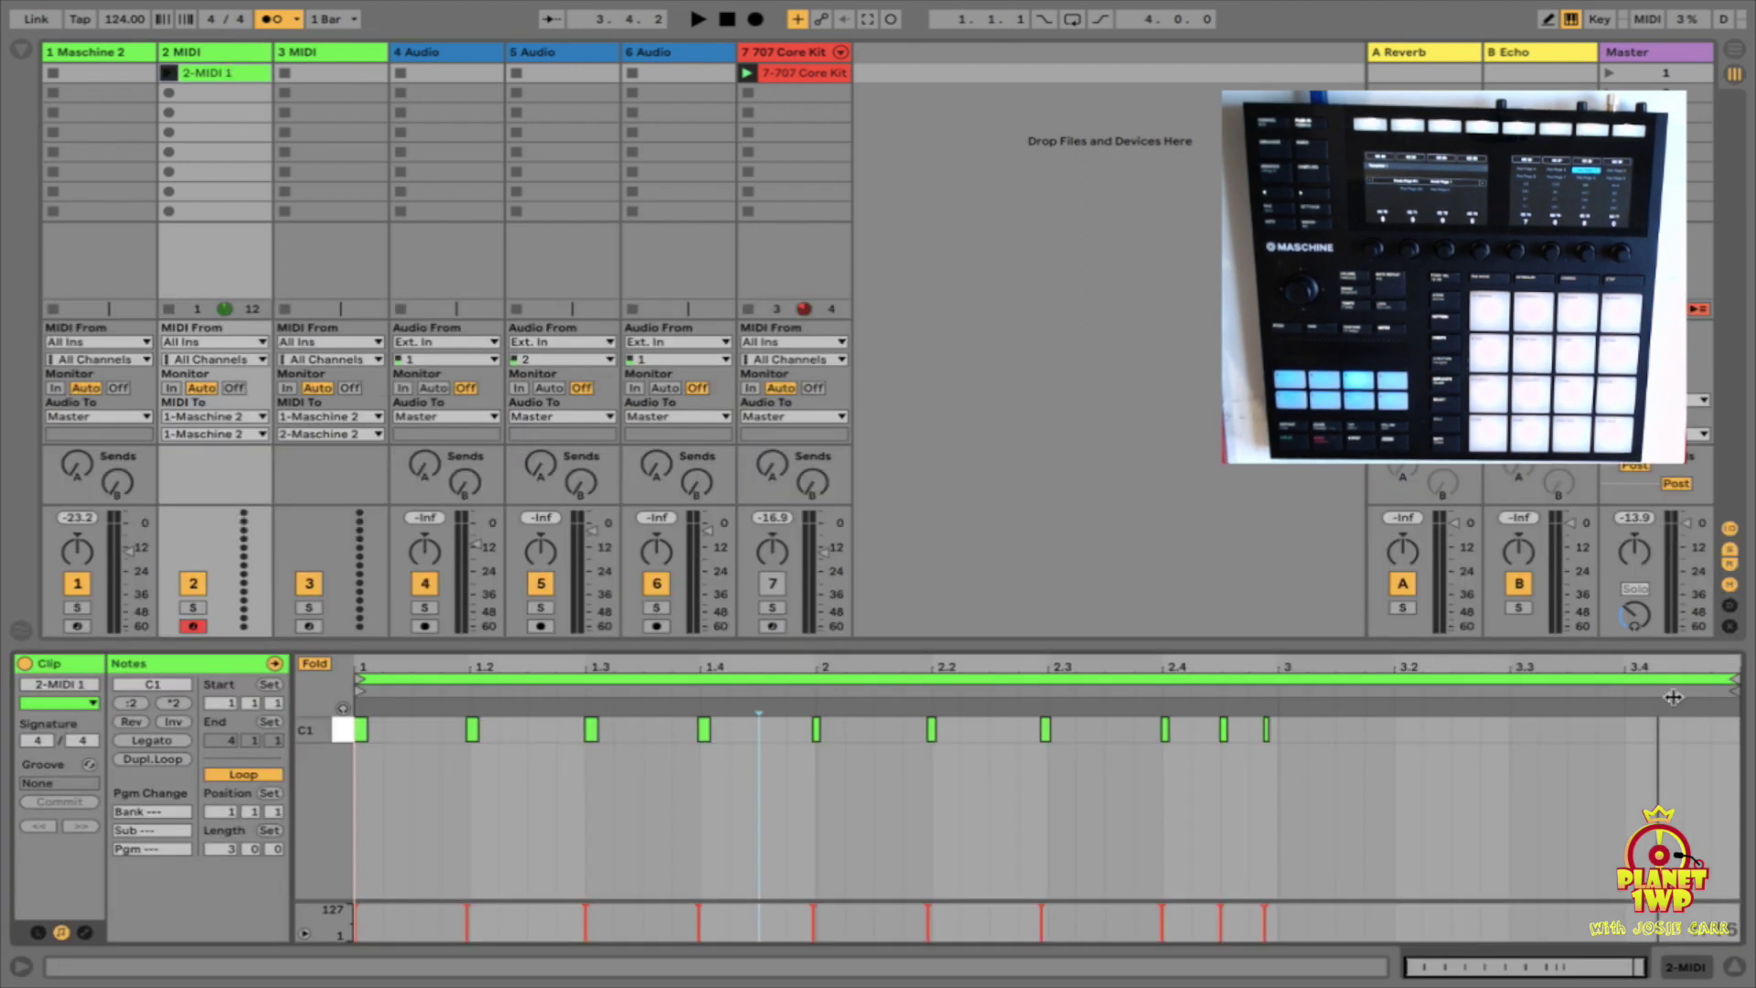
click(1279, 691)
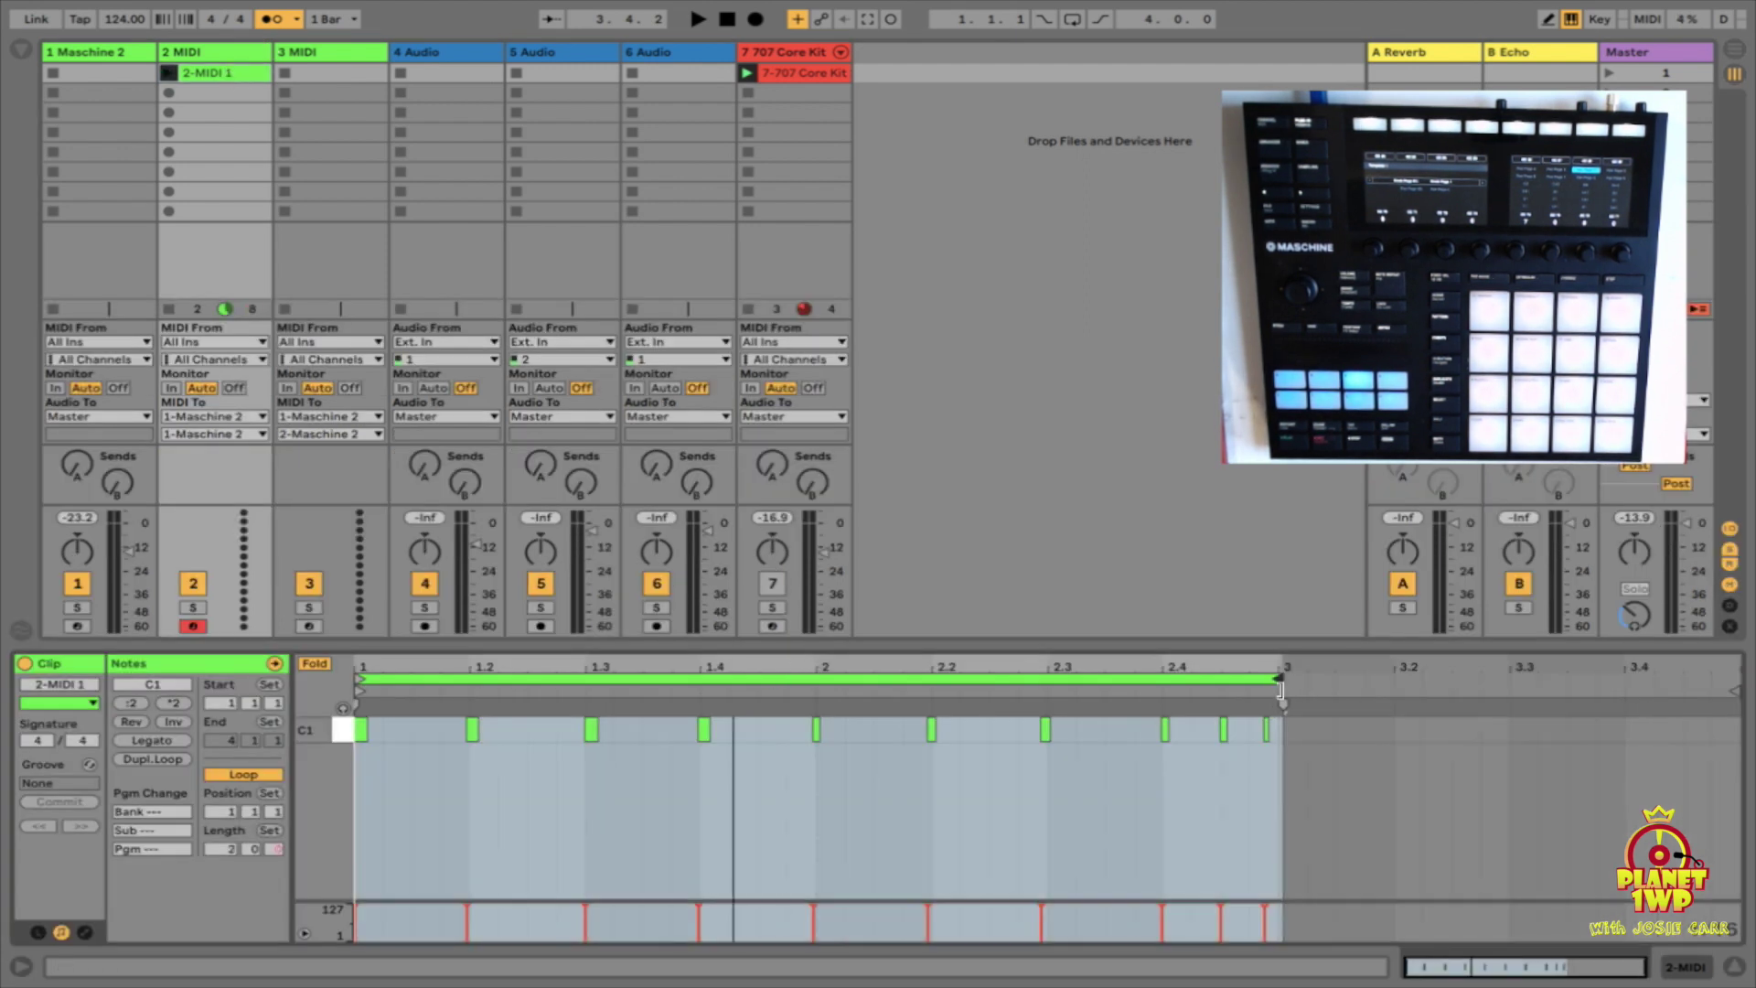
Trim the C1 note running past bar 3 so it ends inside the loop.
key(ctrl+a)
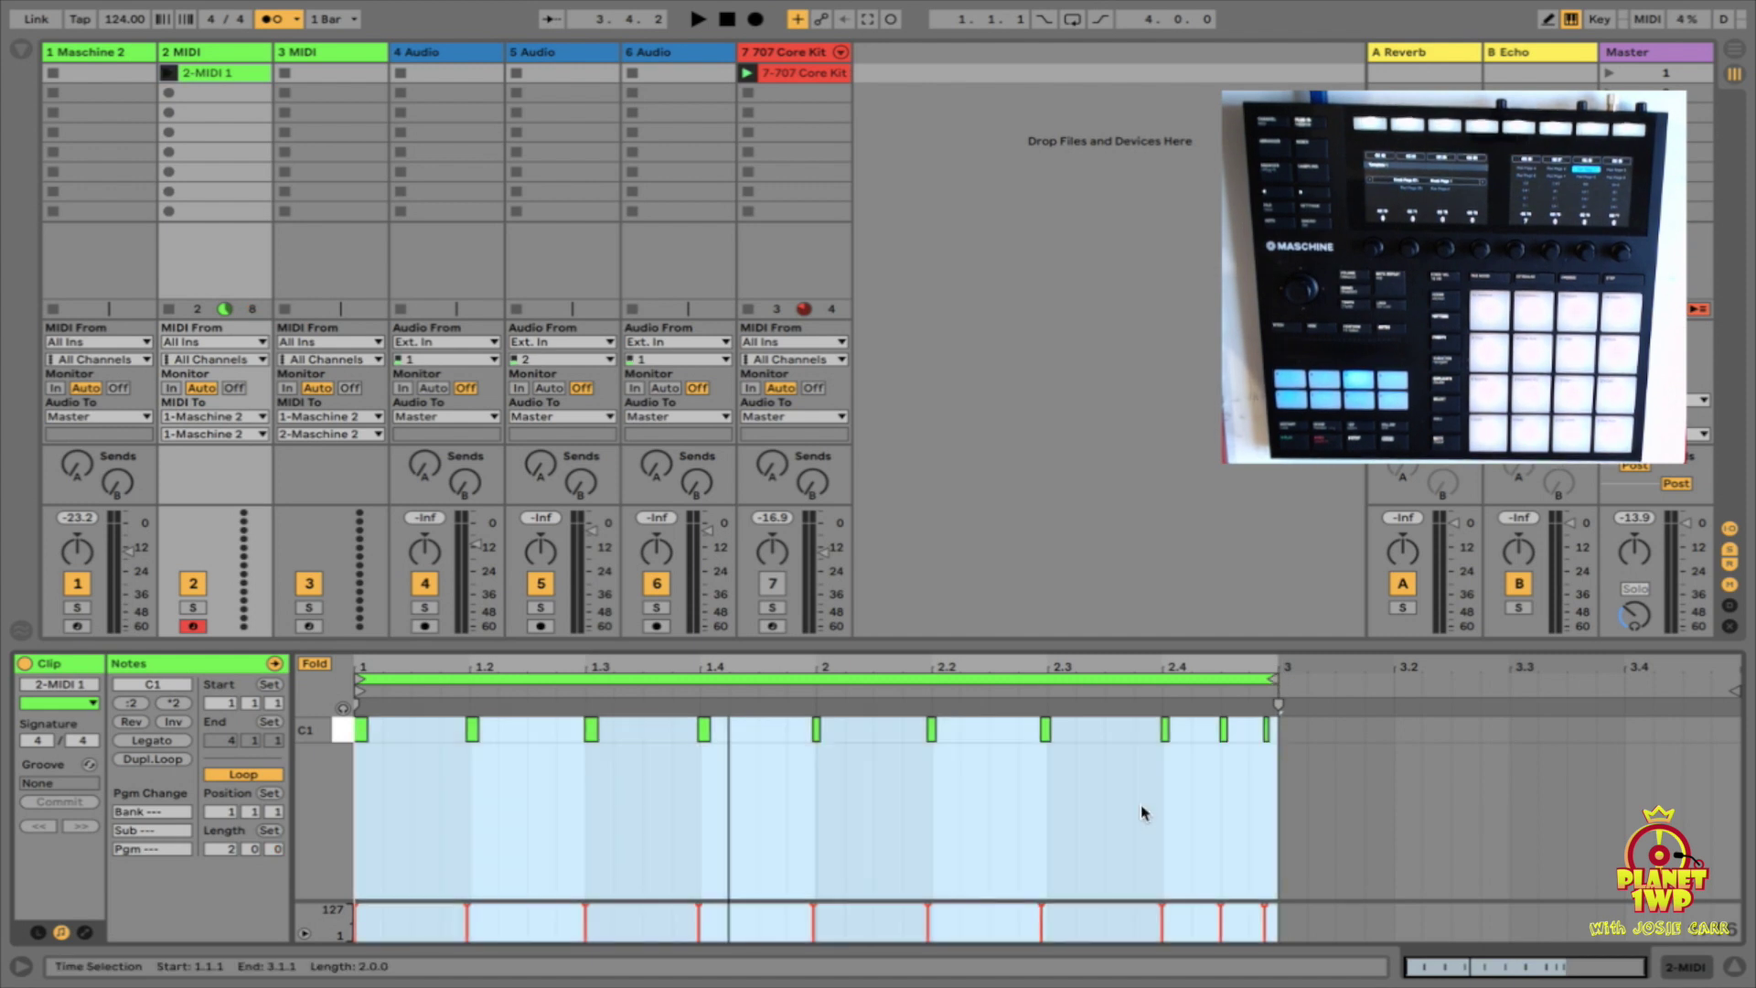
key(ctrl+a)
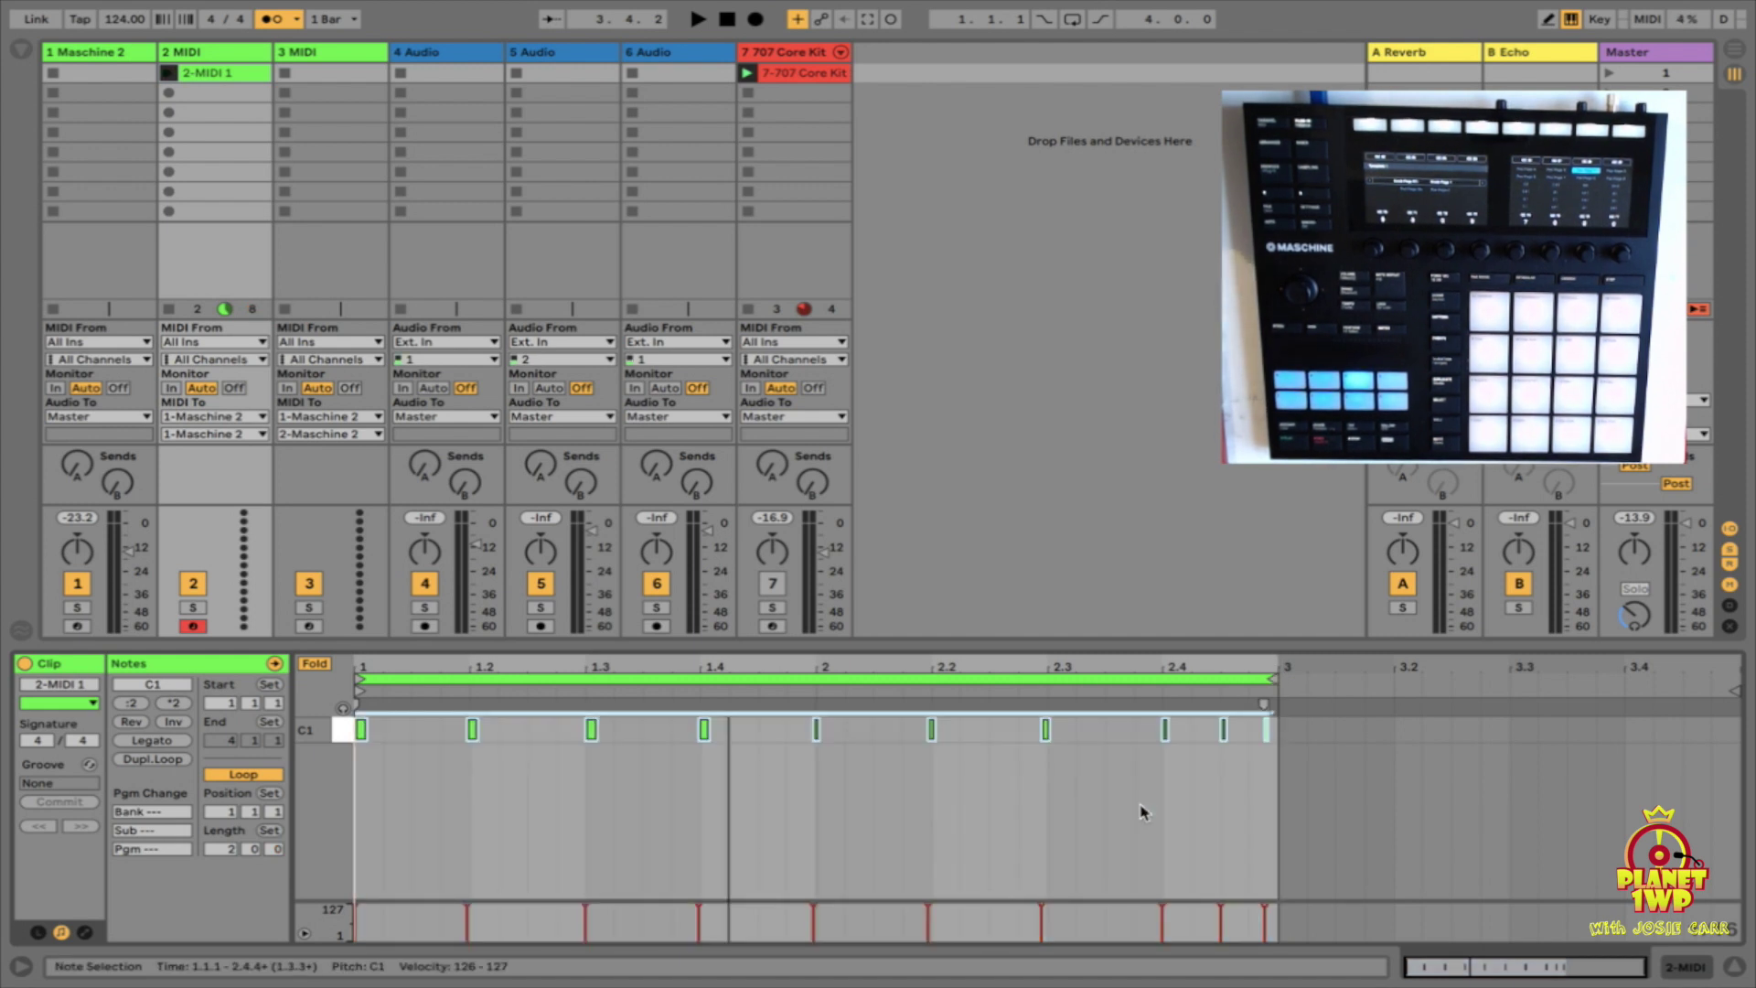
key(ctrl+a)
key(ctrl+a)
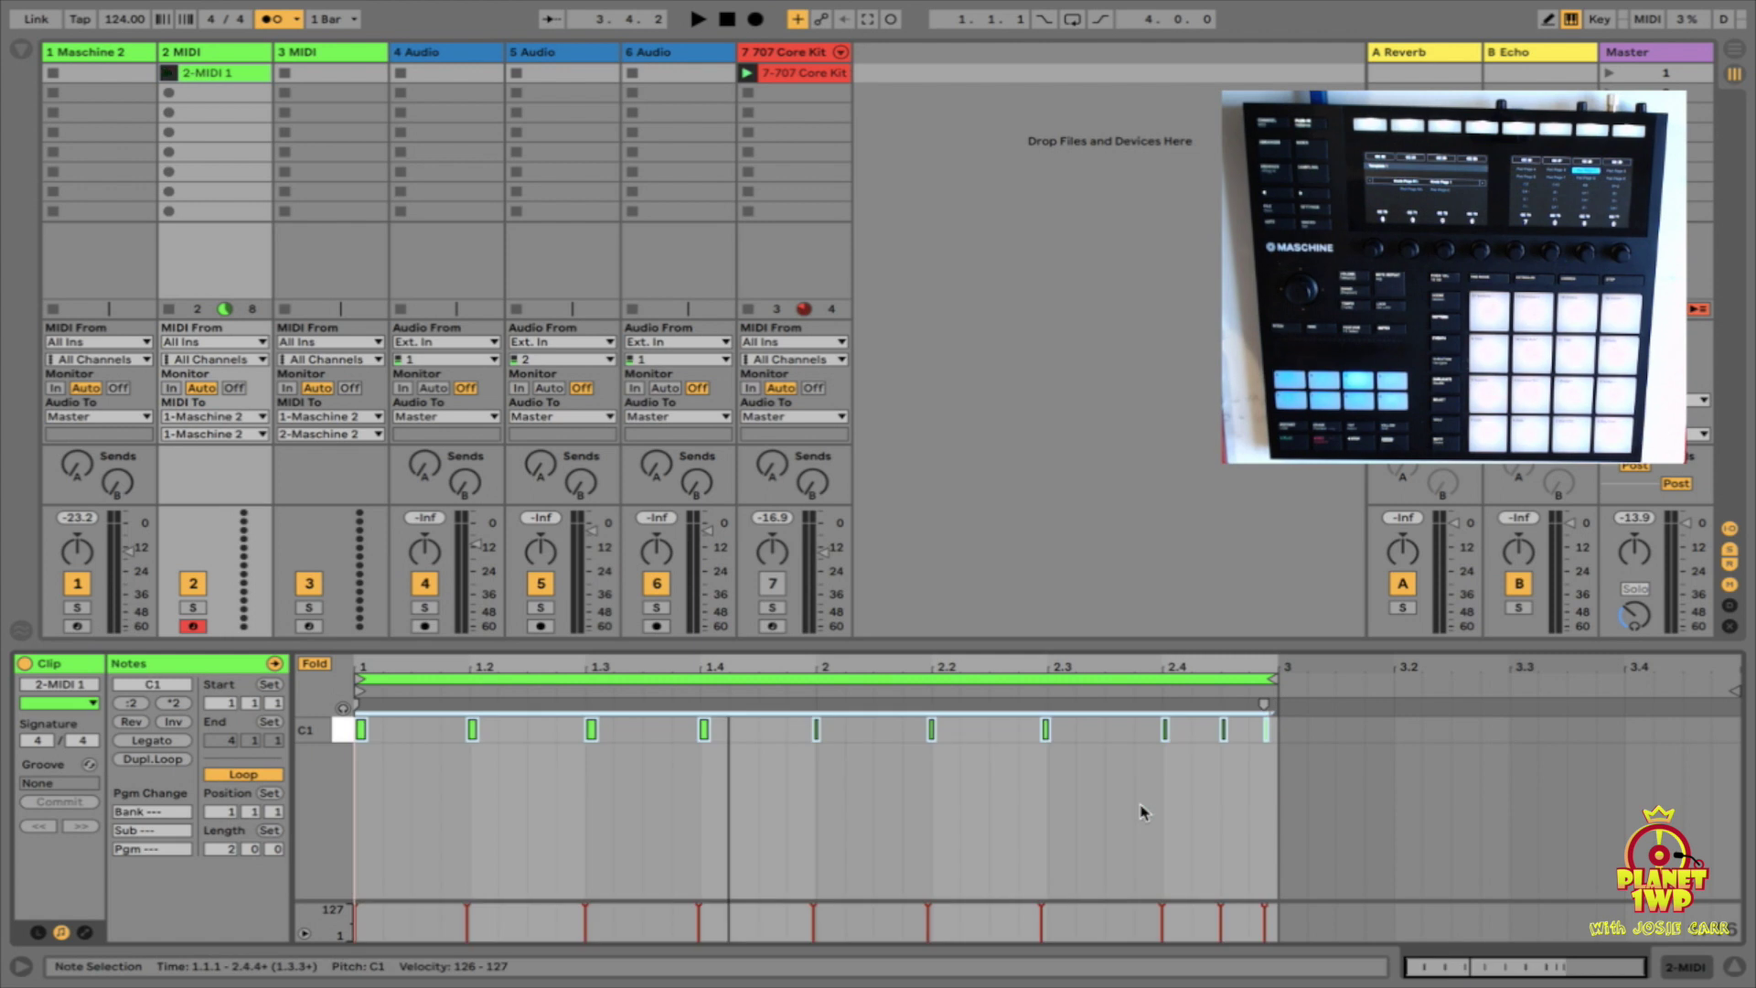
click(1354, 756)
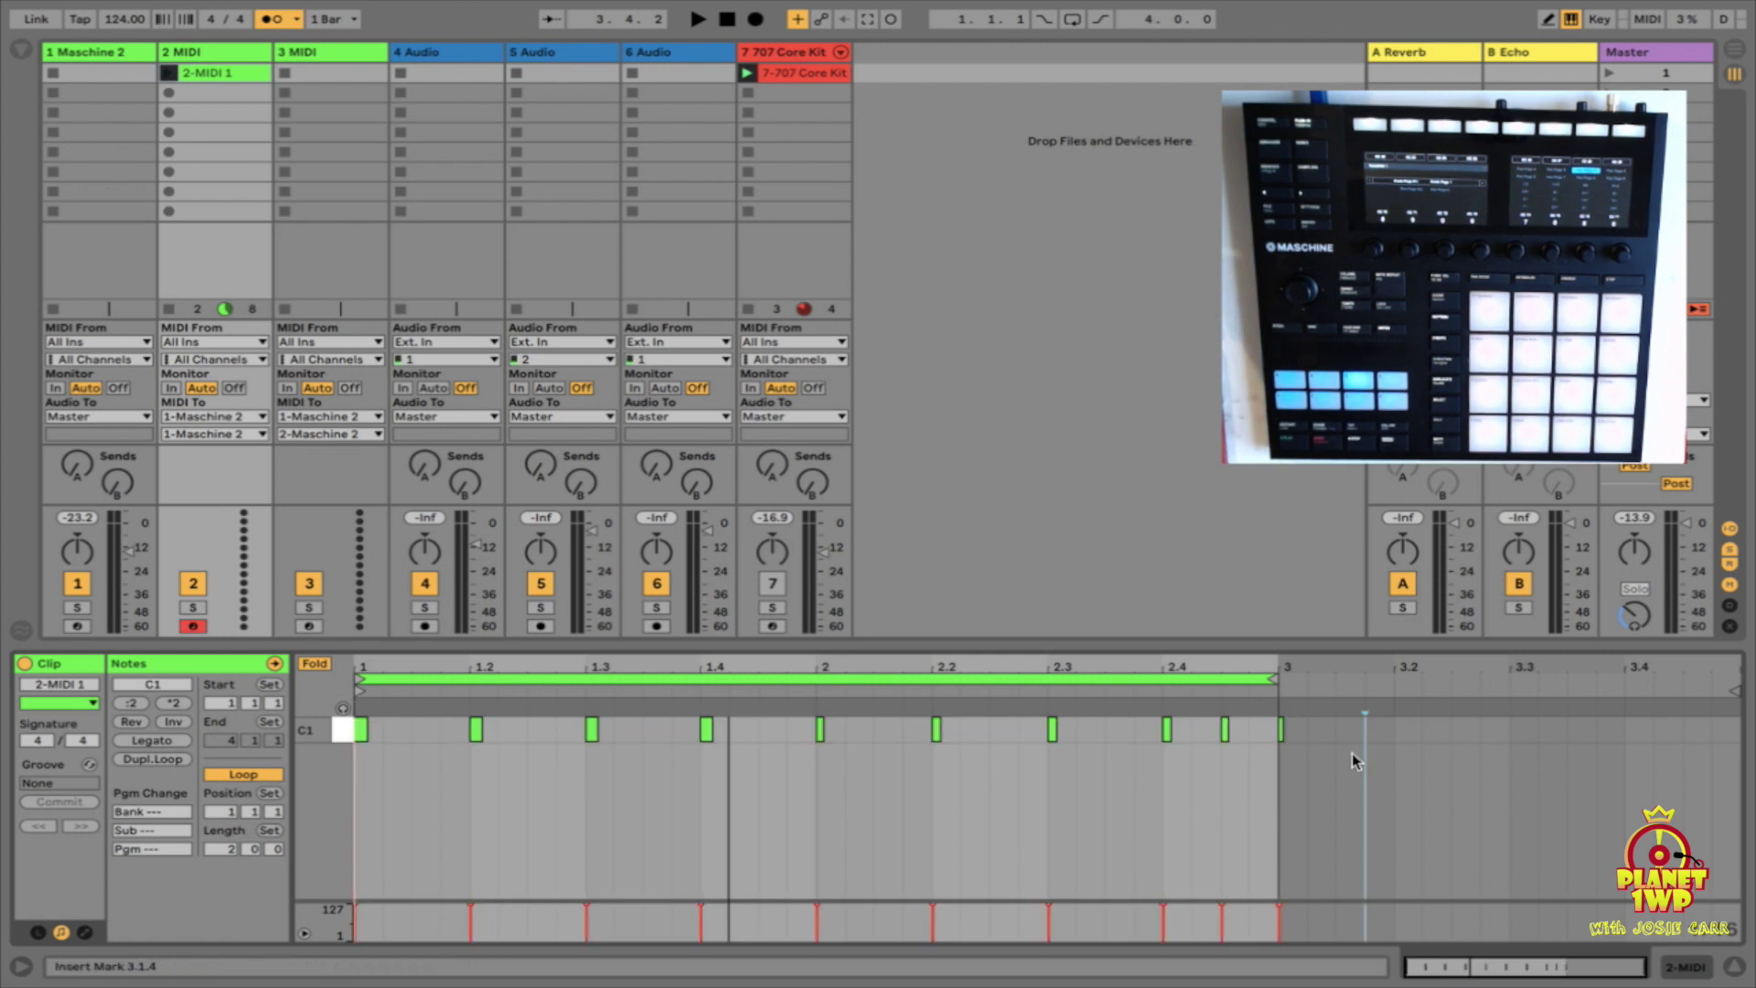
mouse_move(1263, 670)
mouse_down()
mouse_move(1264, 732)
mouse_move(1325, 737)
mouse_move(1219, 741)
mouse_up()
drag(1342, 737, 1264, 737)
click(973, 867)
Play the loop, delete the final C1 note at 2.4.4, and arm track 3.
key(space)
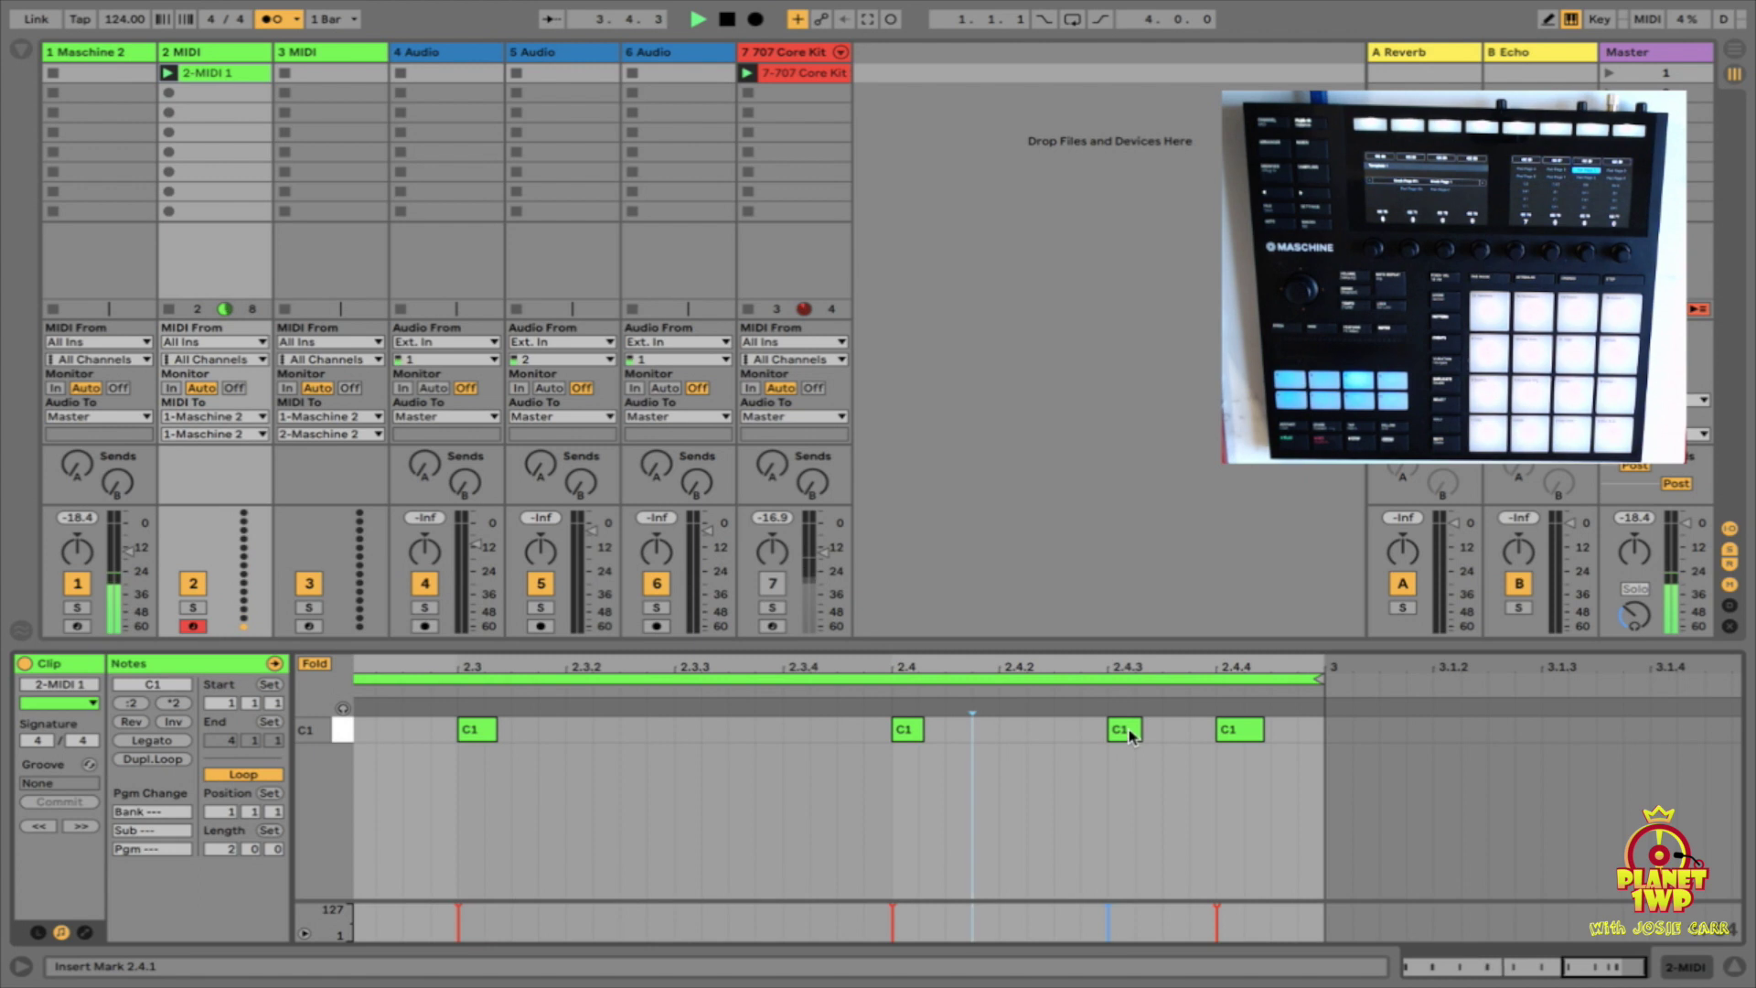
double_click(1235, 729)
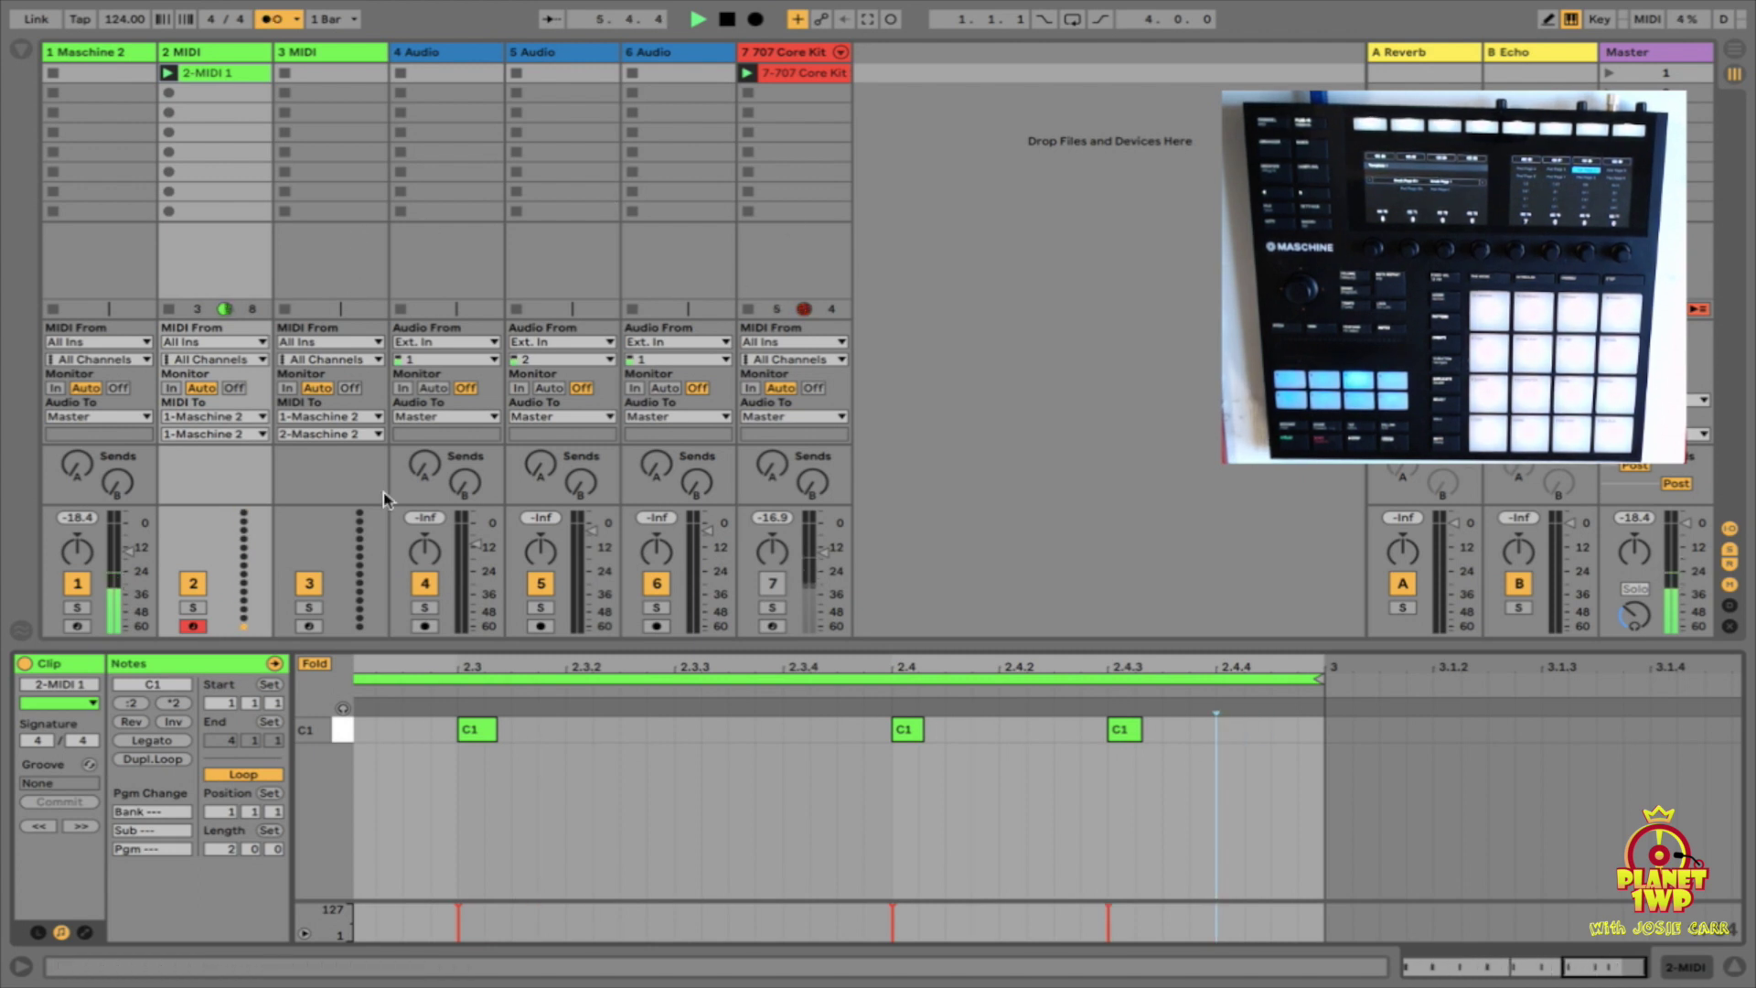
click(309, 626)
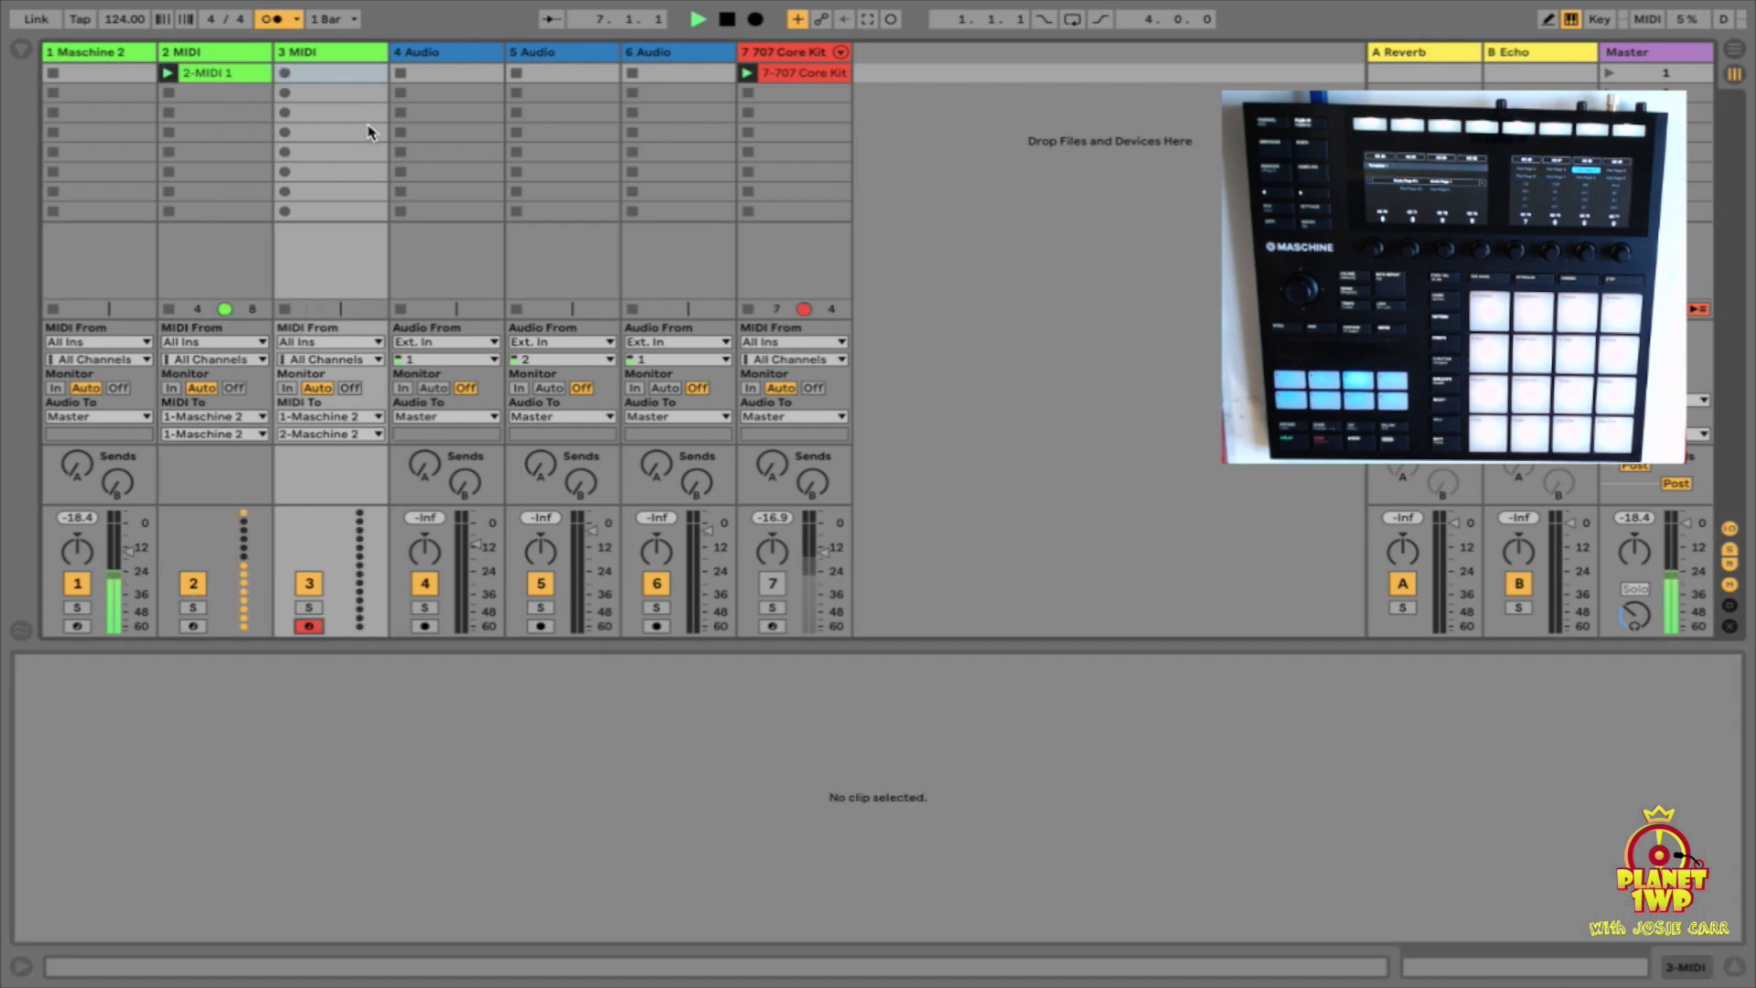
Set the metronome to Enable Only While Recording.
click(297, 18)
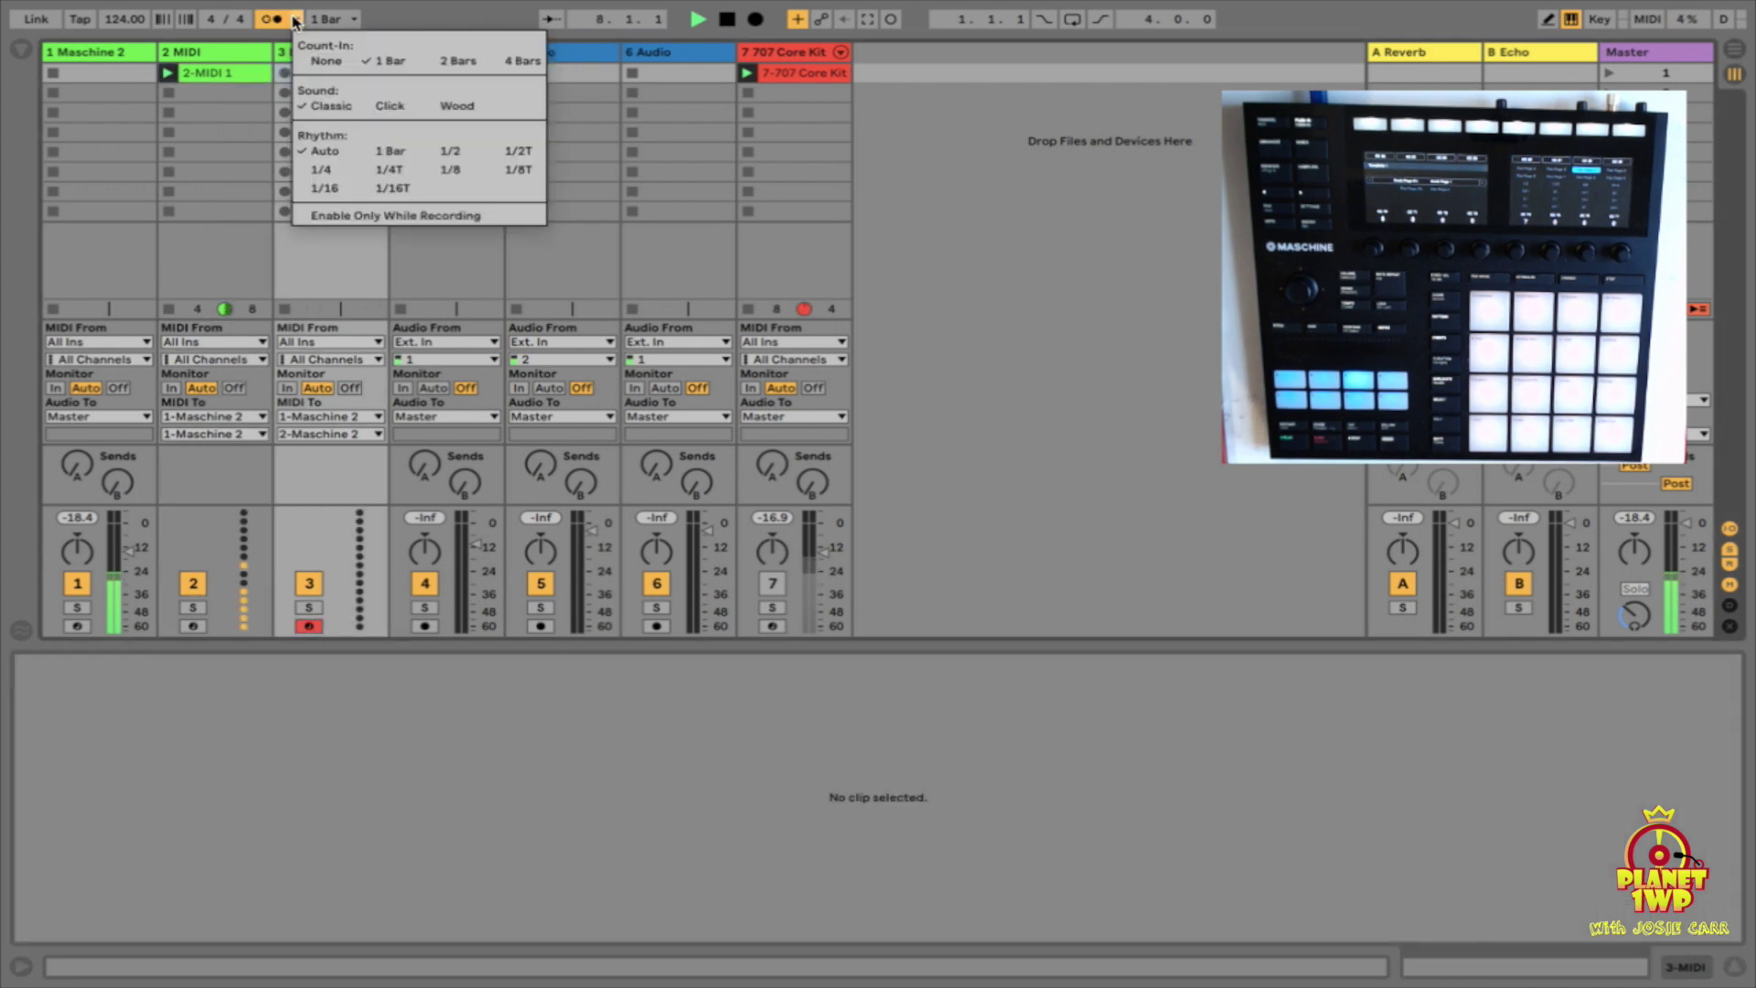
click(347, 214)
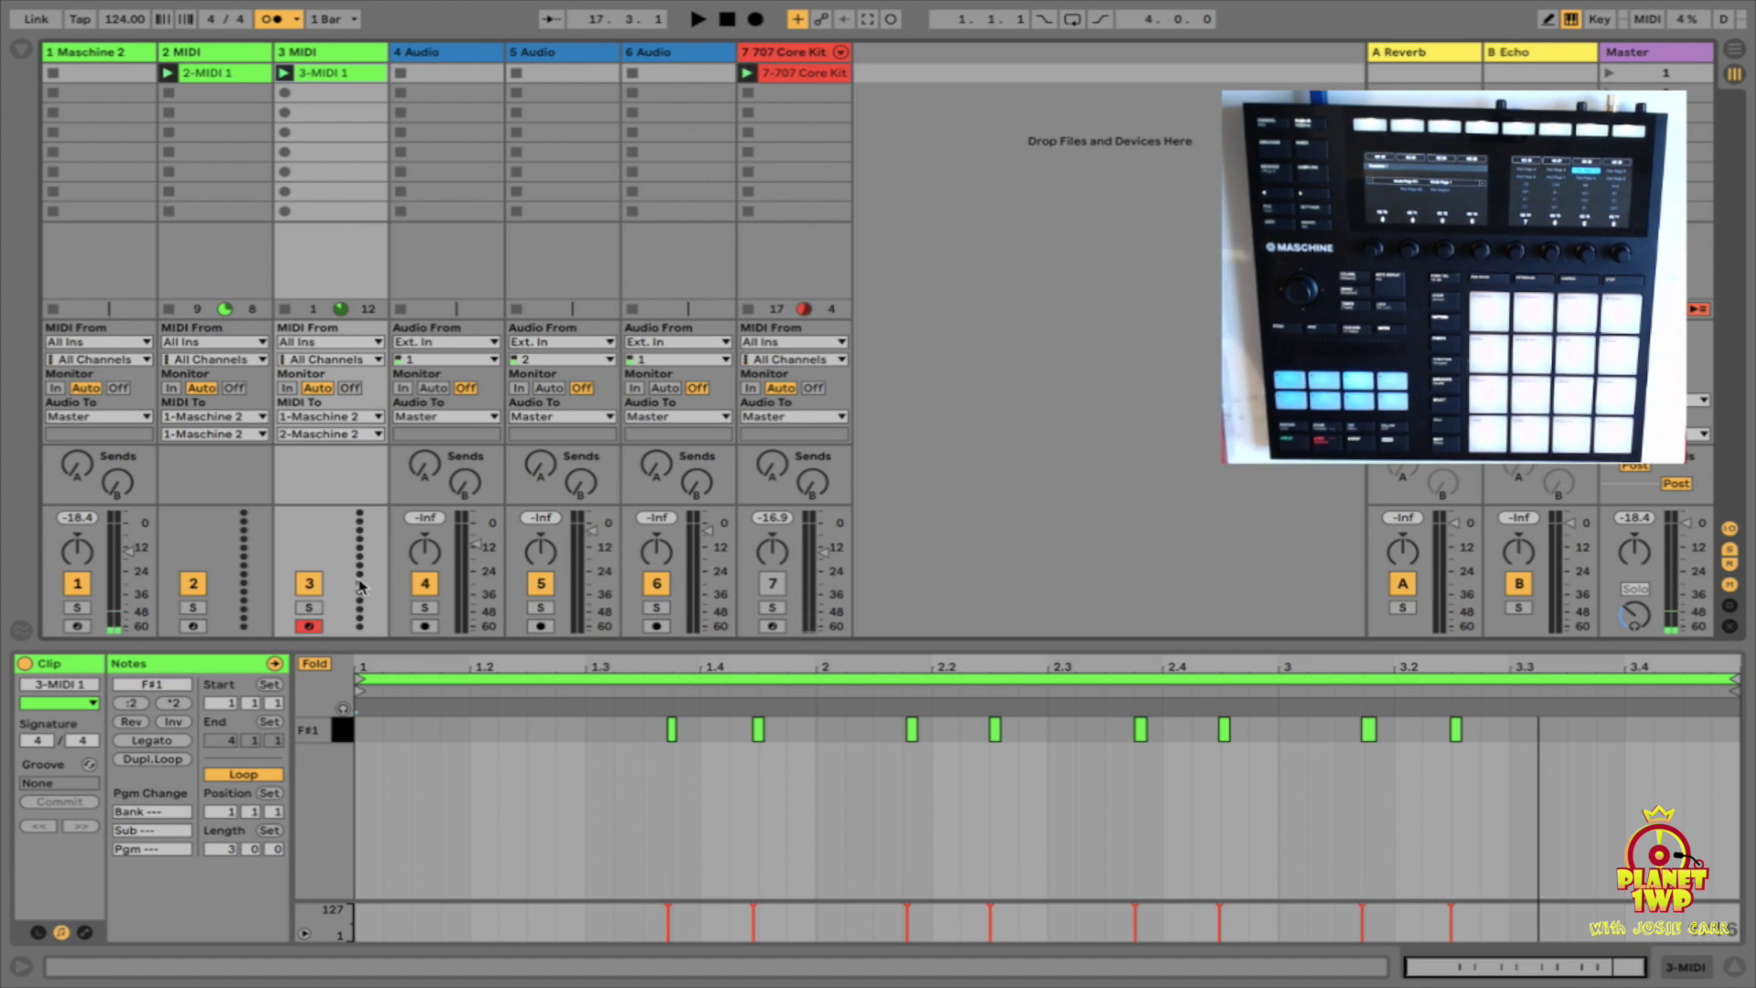
Loop the 3-MIDI 1 clip from 2.1.1 to 3.3.1 and audition it.
drag(363, 684, 823, 686)
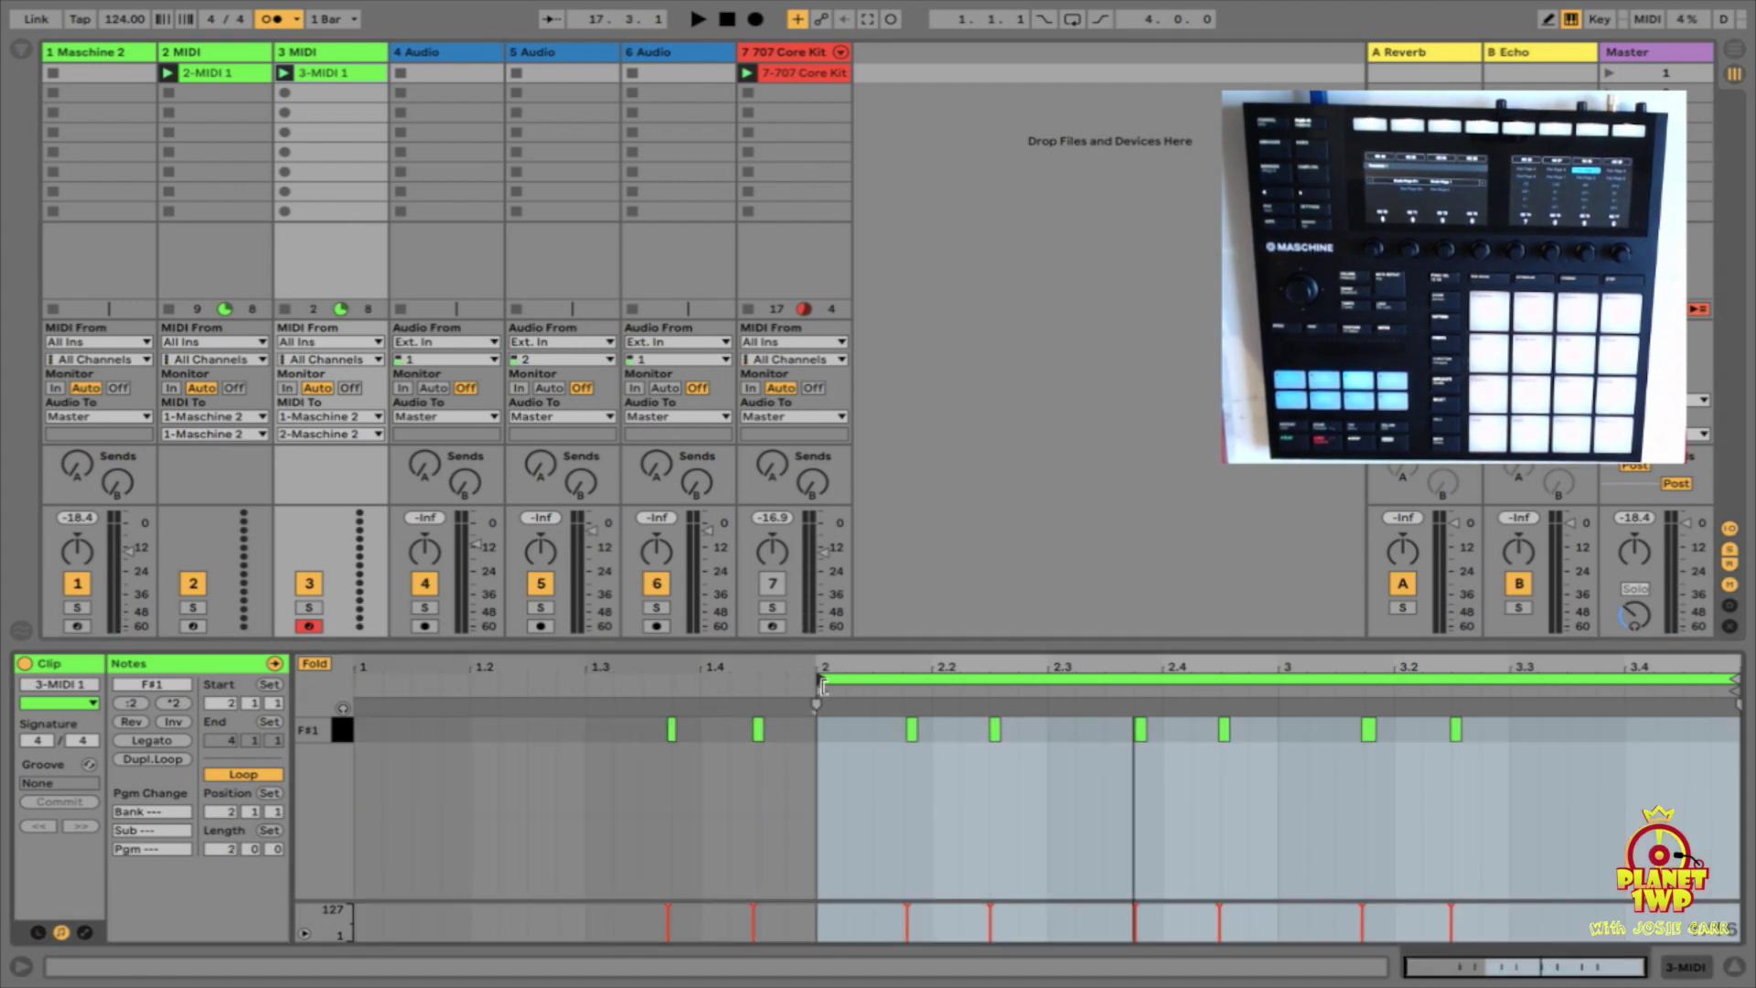
drag(1735, 705, 1506, 711)
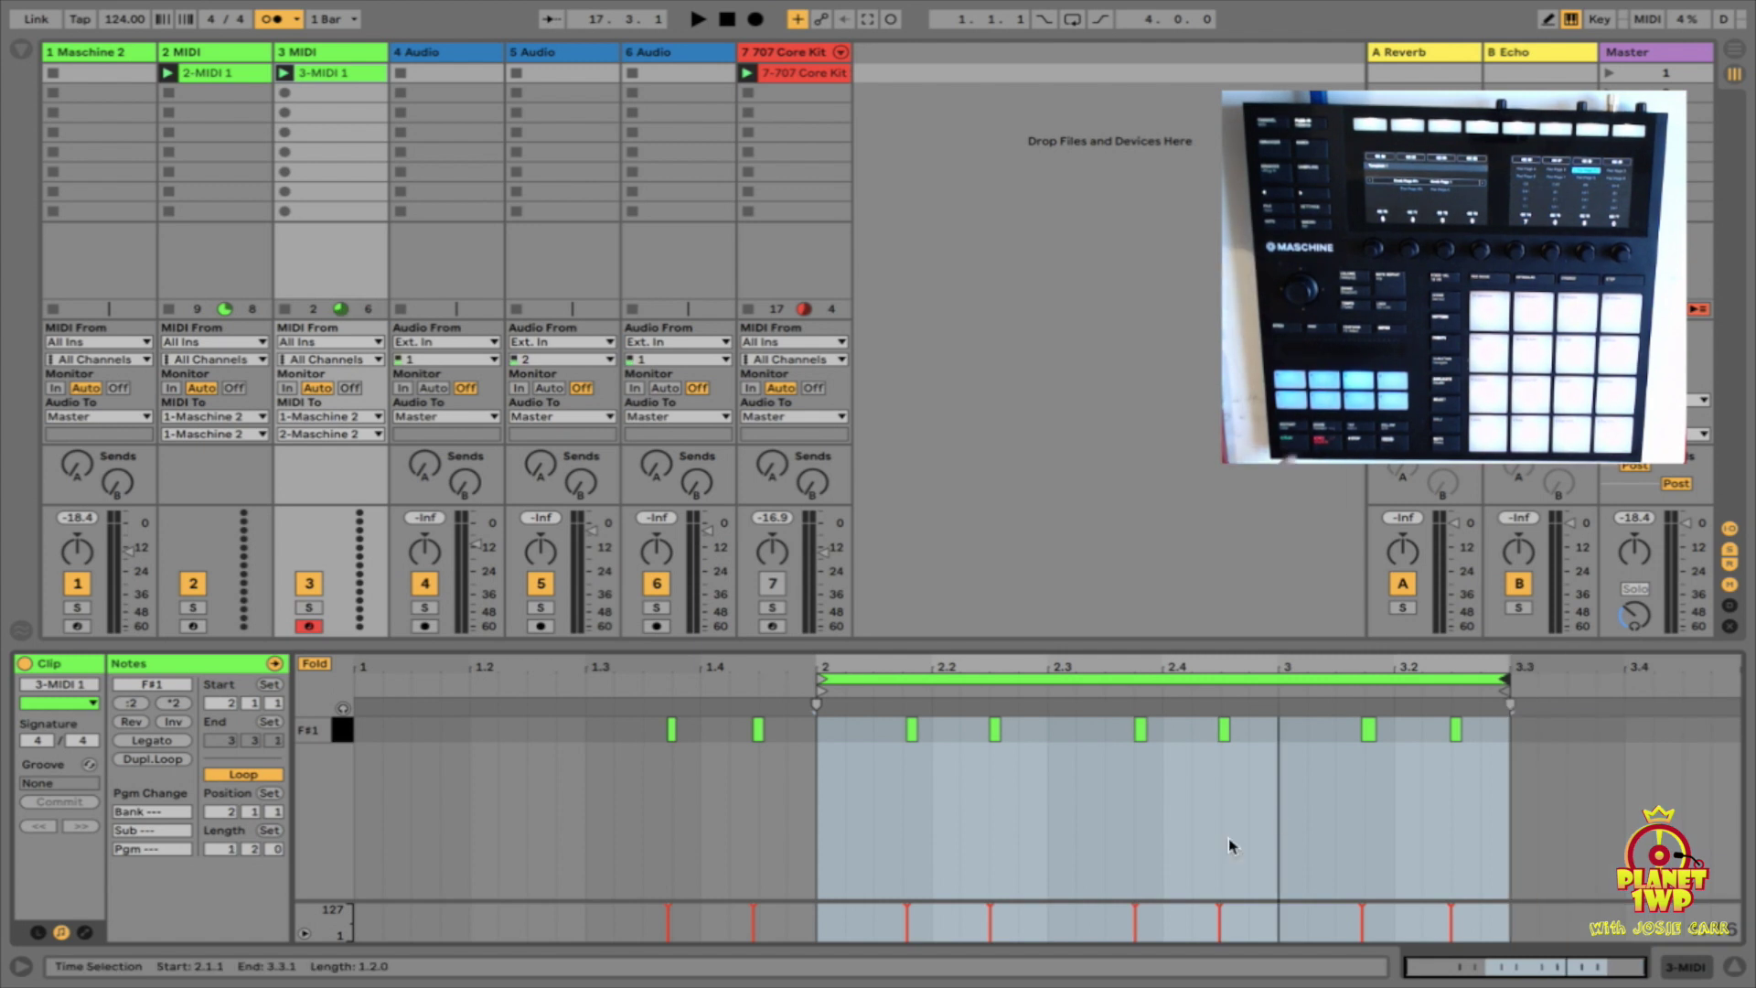
key(space)
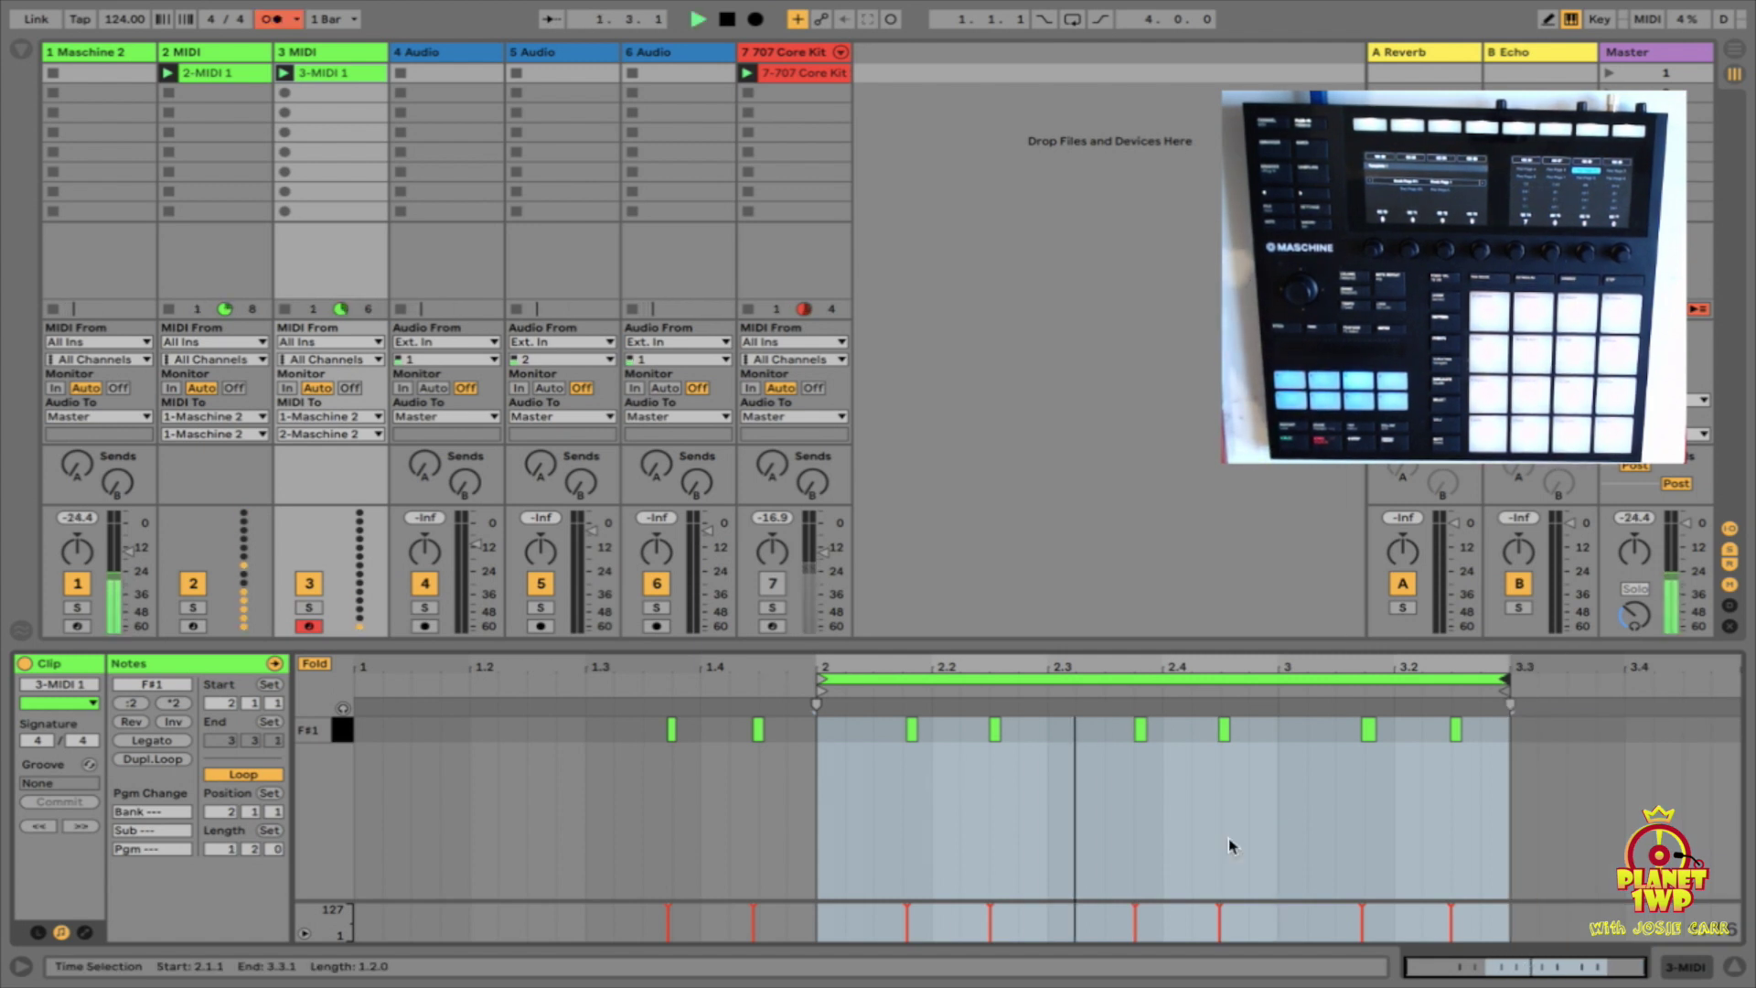
key(space)
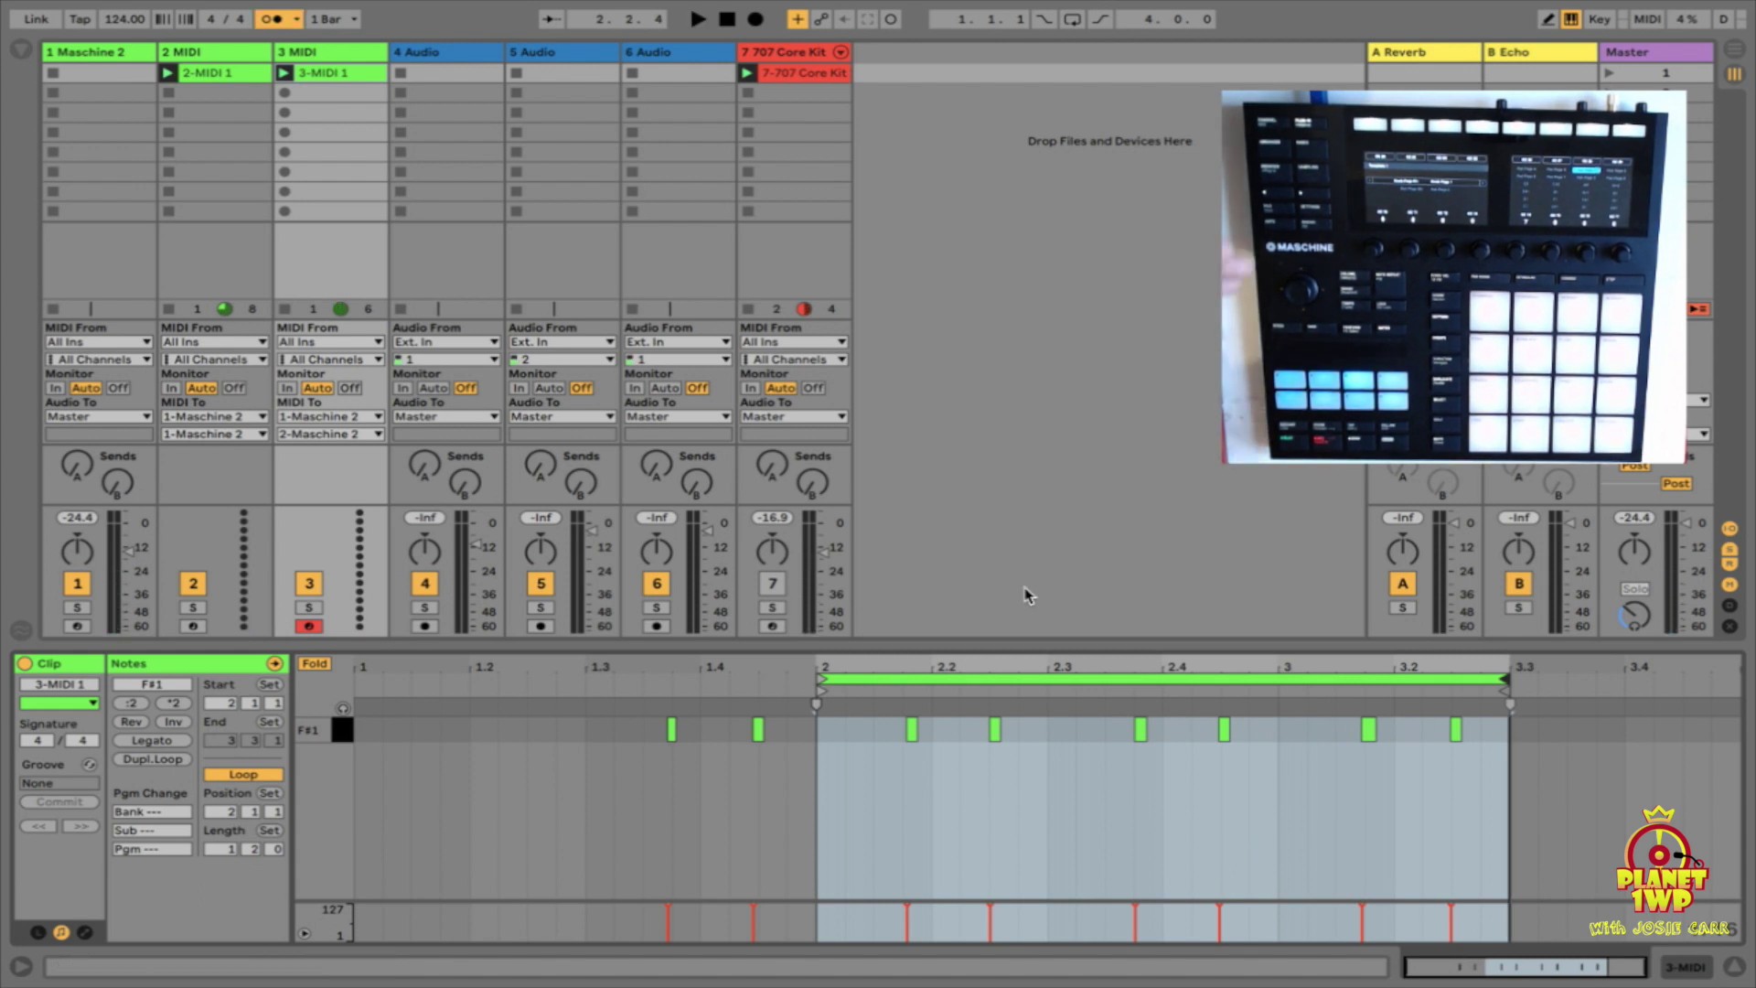